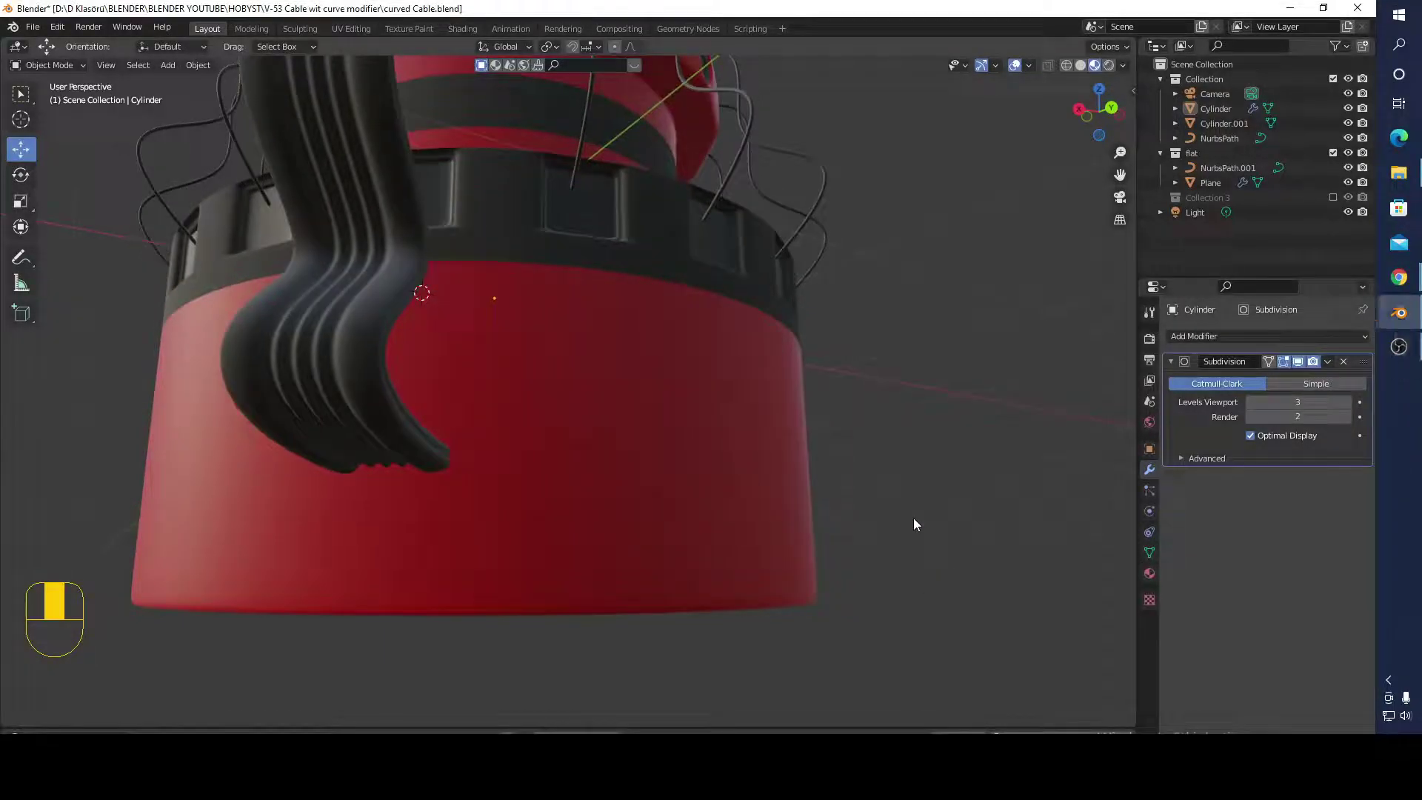
Step: Orbit around the red cylinder with its hanging cable and select it
scroll(914, 522, "down", 5)
middle_click_drag(905, 523, 849, 549)
scroll(733, 497, "up", 5)
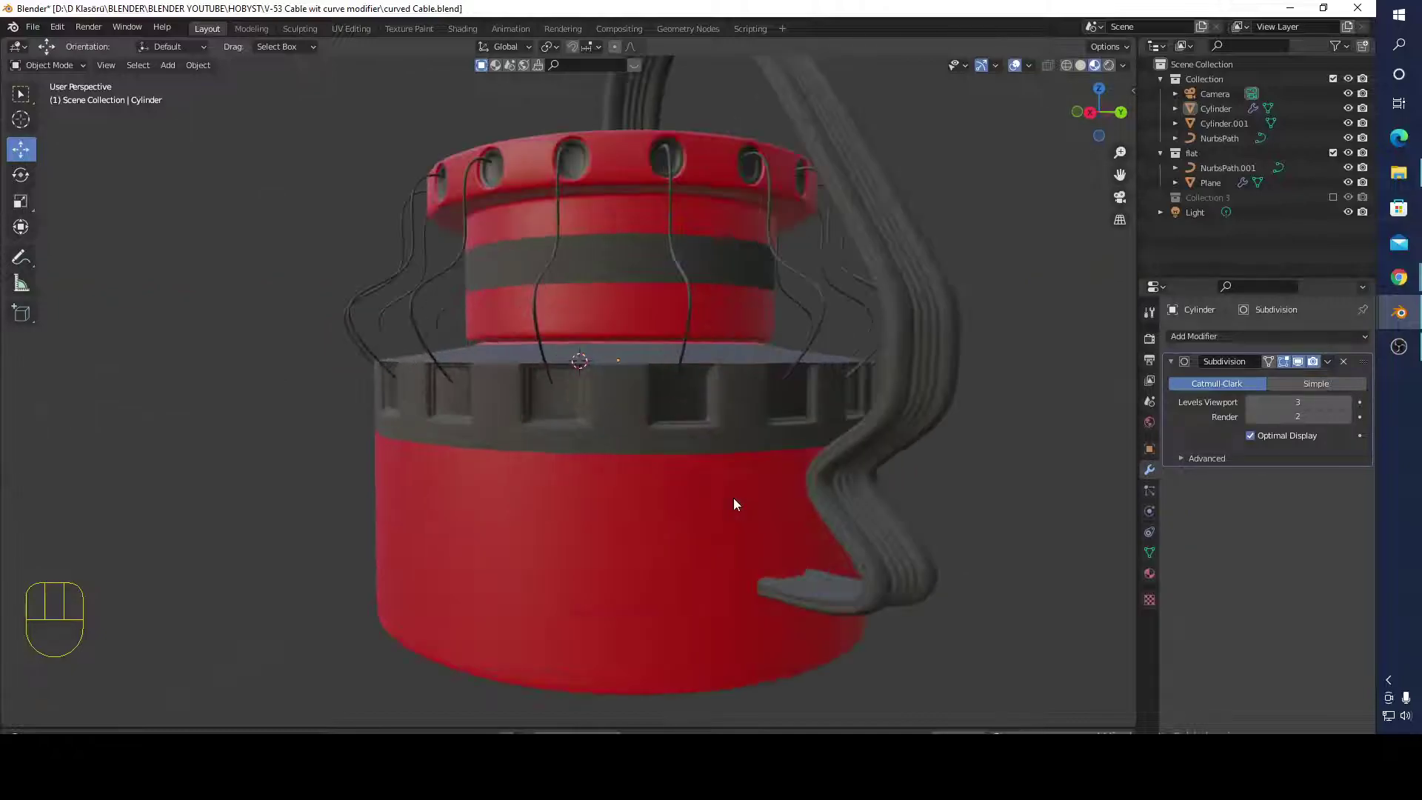
middle_click_drag(739, 527, 711, 518)
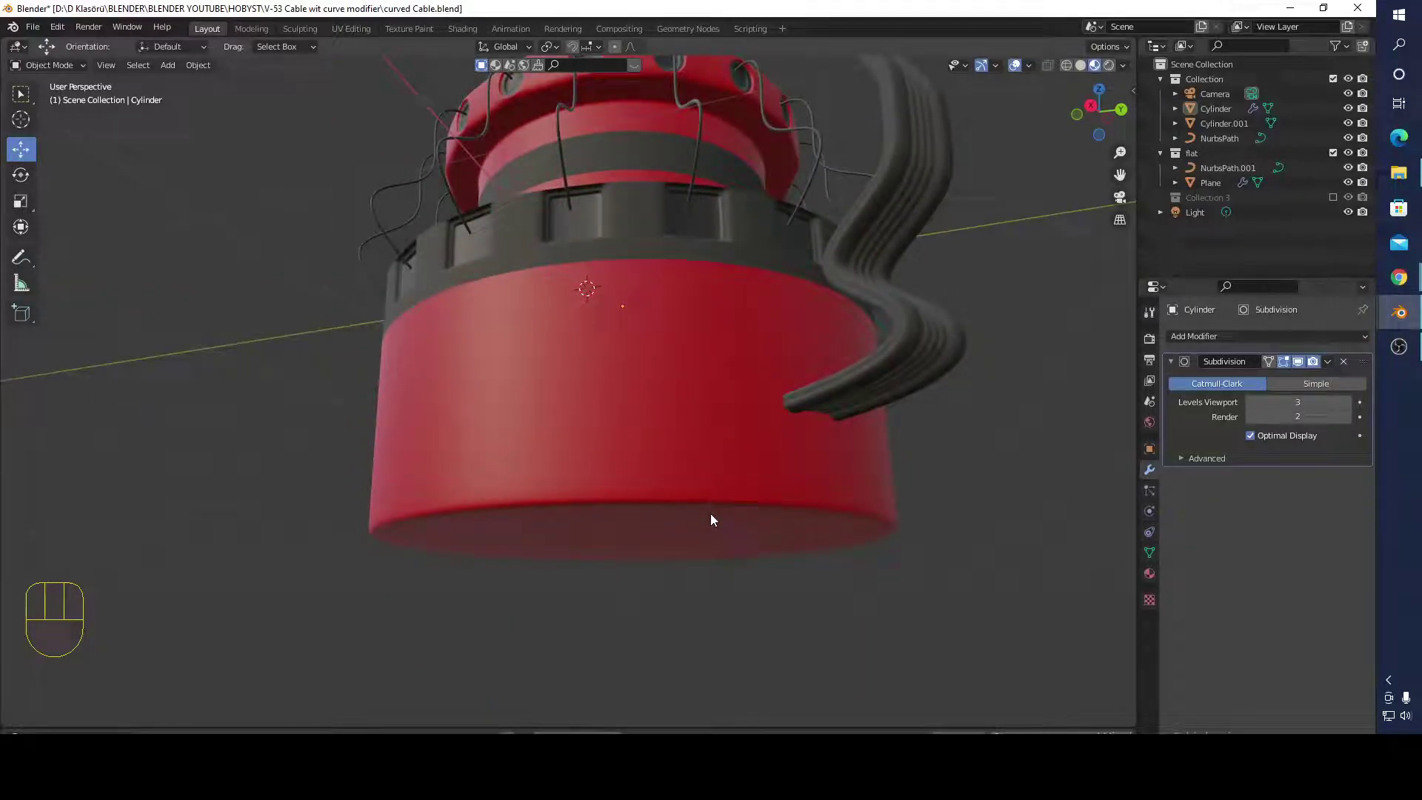
left_click(694, 483)
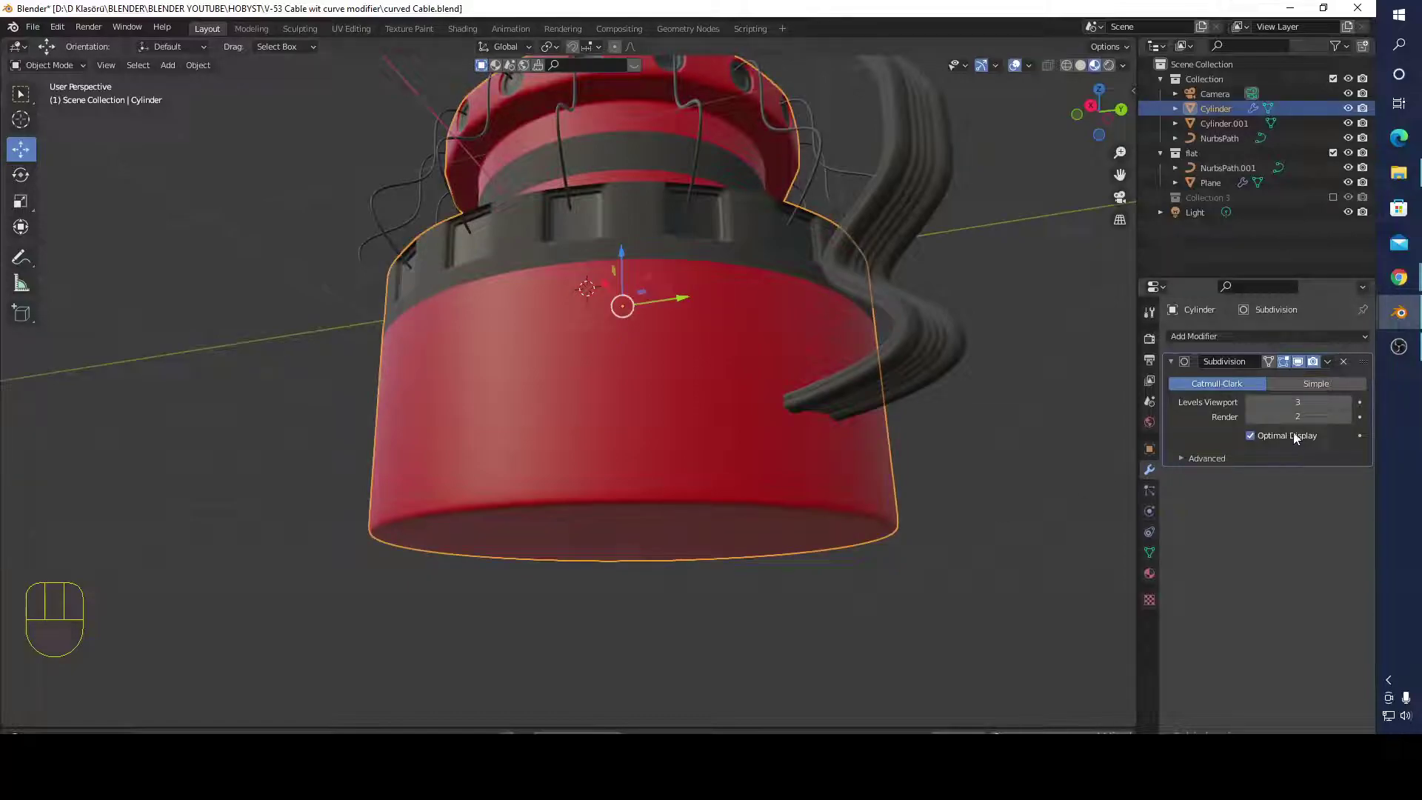
Step: Look at the cylinder from below, then switch to the Blender window holding hub 2.blend
scroll(866, 493, "up", 2)
middle_click_drag(848, 479, 763, 463)
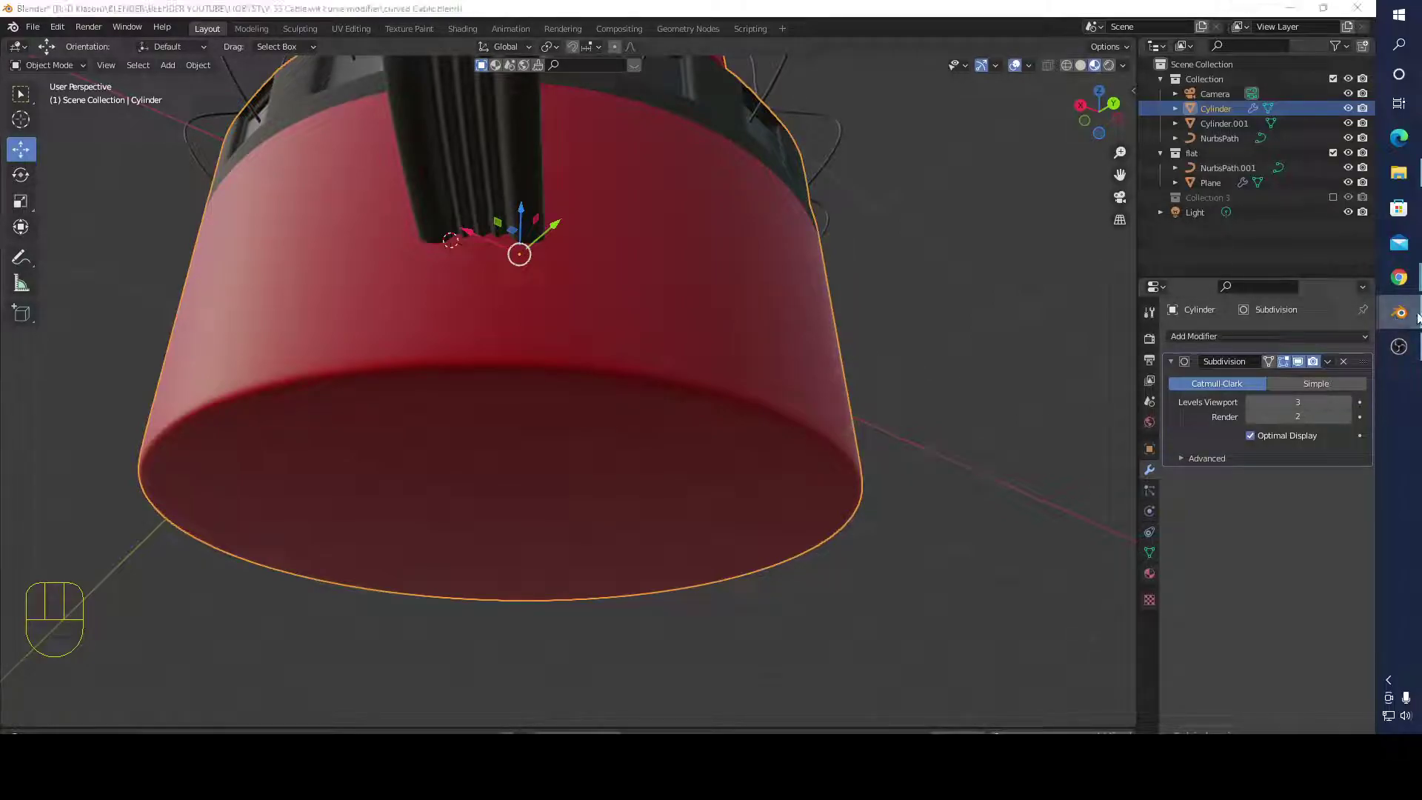
mouse_move(1398, 312)
left_click(1248, 418)
Step: Hide the 'regulating lever' in the Outliner, leaving only the cylinder covers visible
scroll(825, 420, "down", 5)
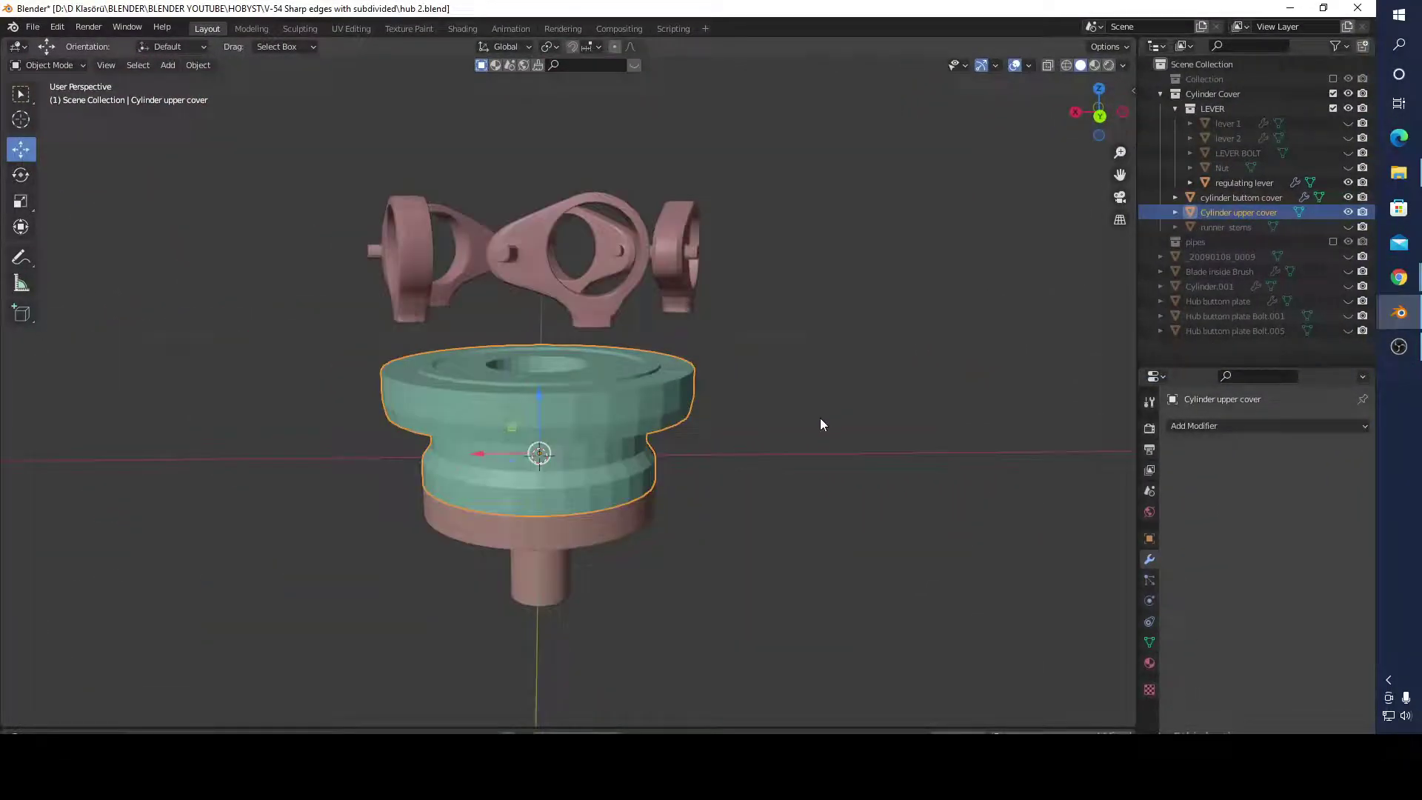
middle_click_drag(820, 418, 962, 355)
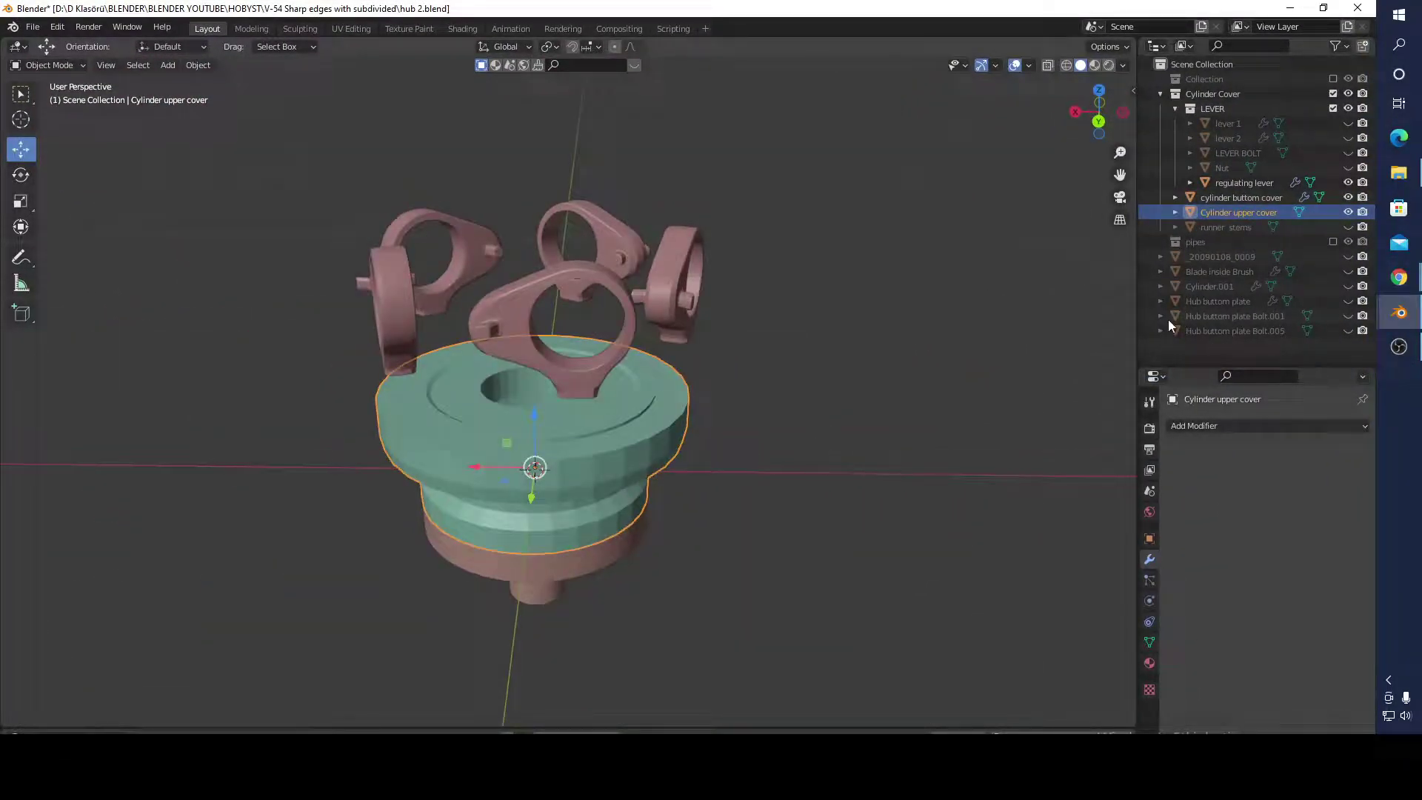
left_click(1348, 183)
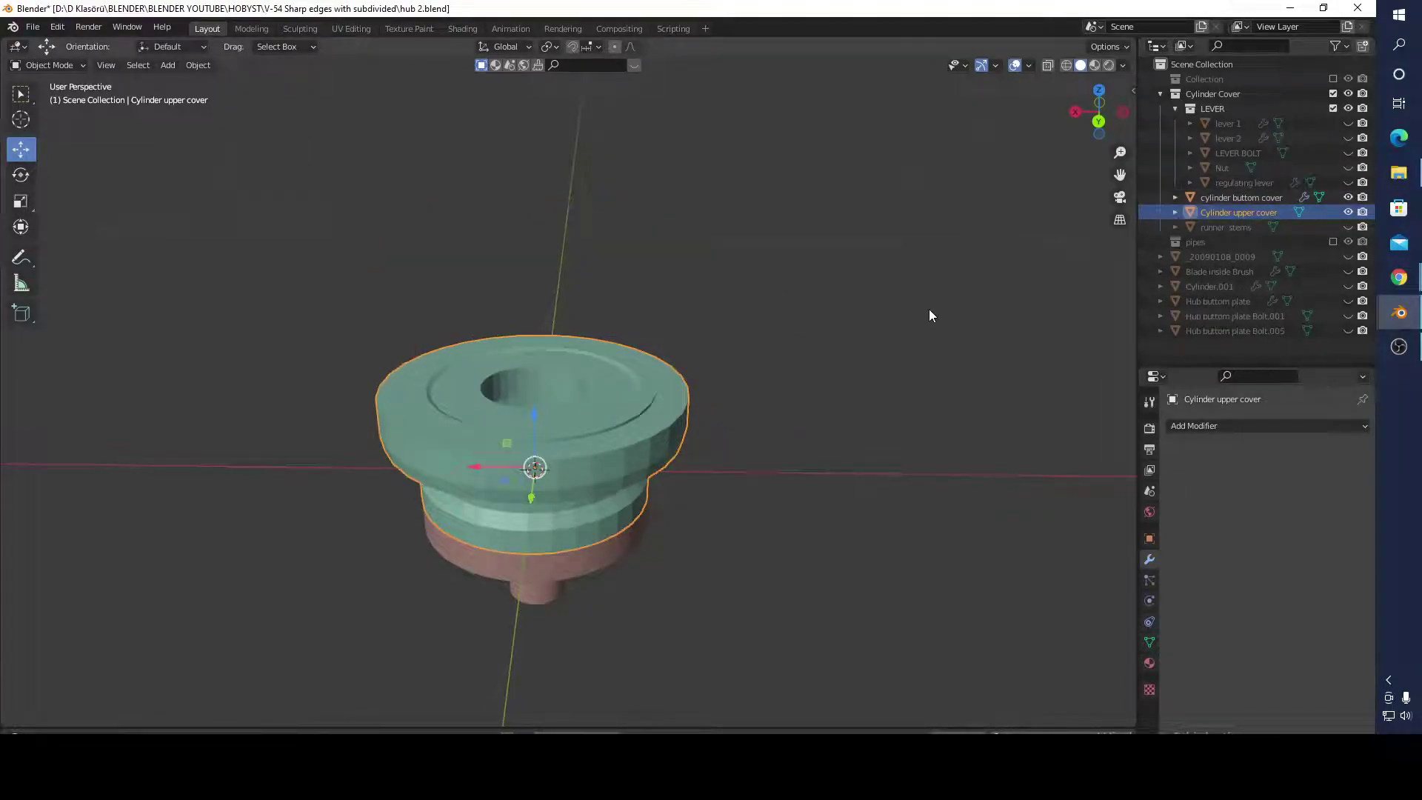
Step: Check the Screencast Keys settings in the N sidebar, then close the sidebar
key("n")
left_click(1128, 222)
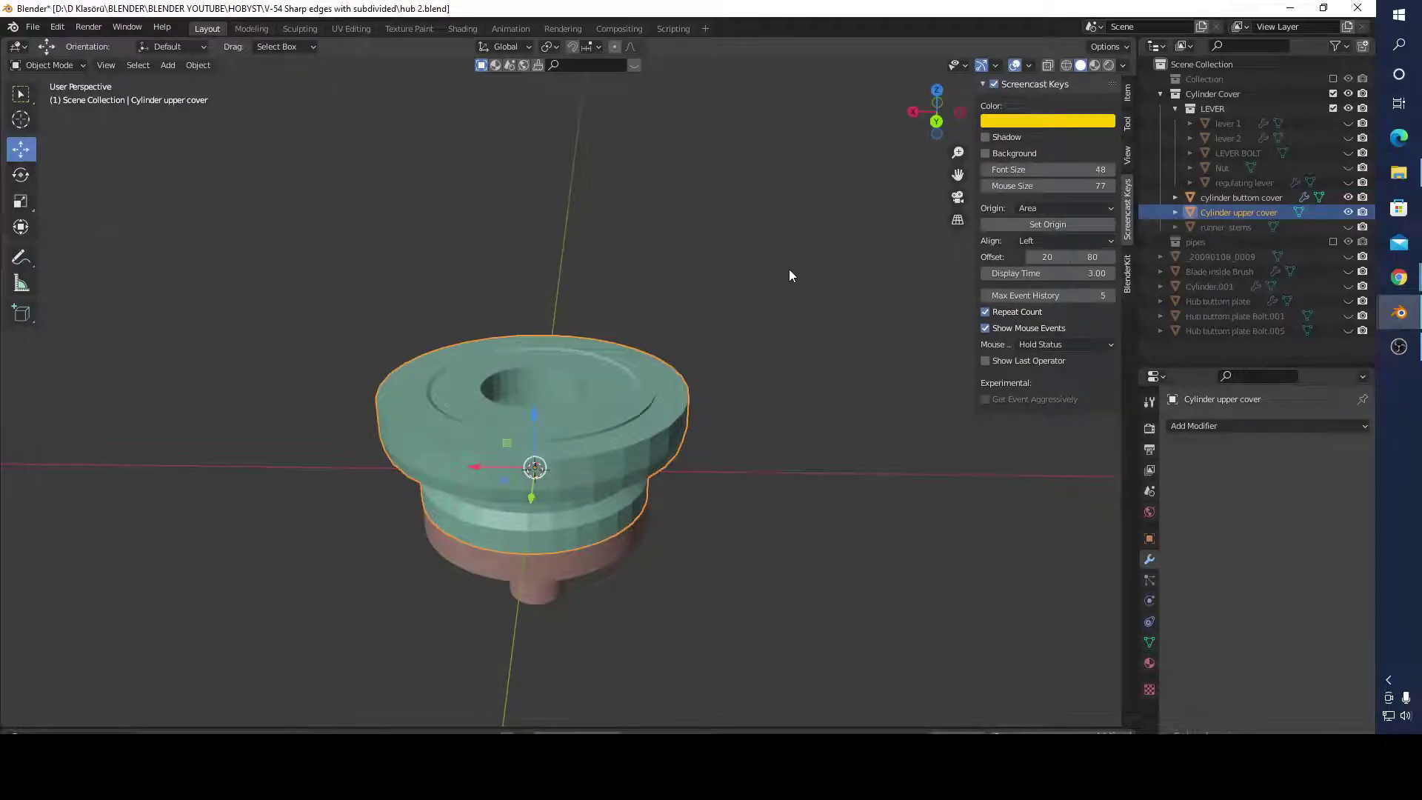
key("n")
middle_click_drag(766, 340, 621, 346)
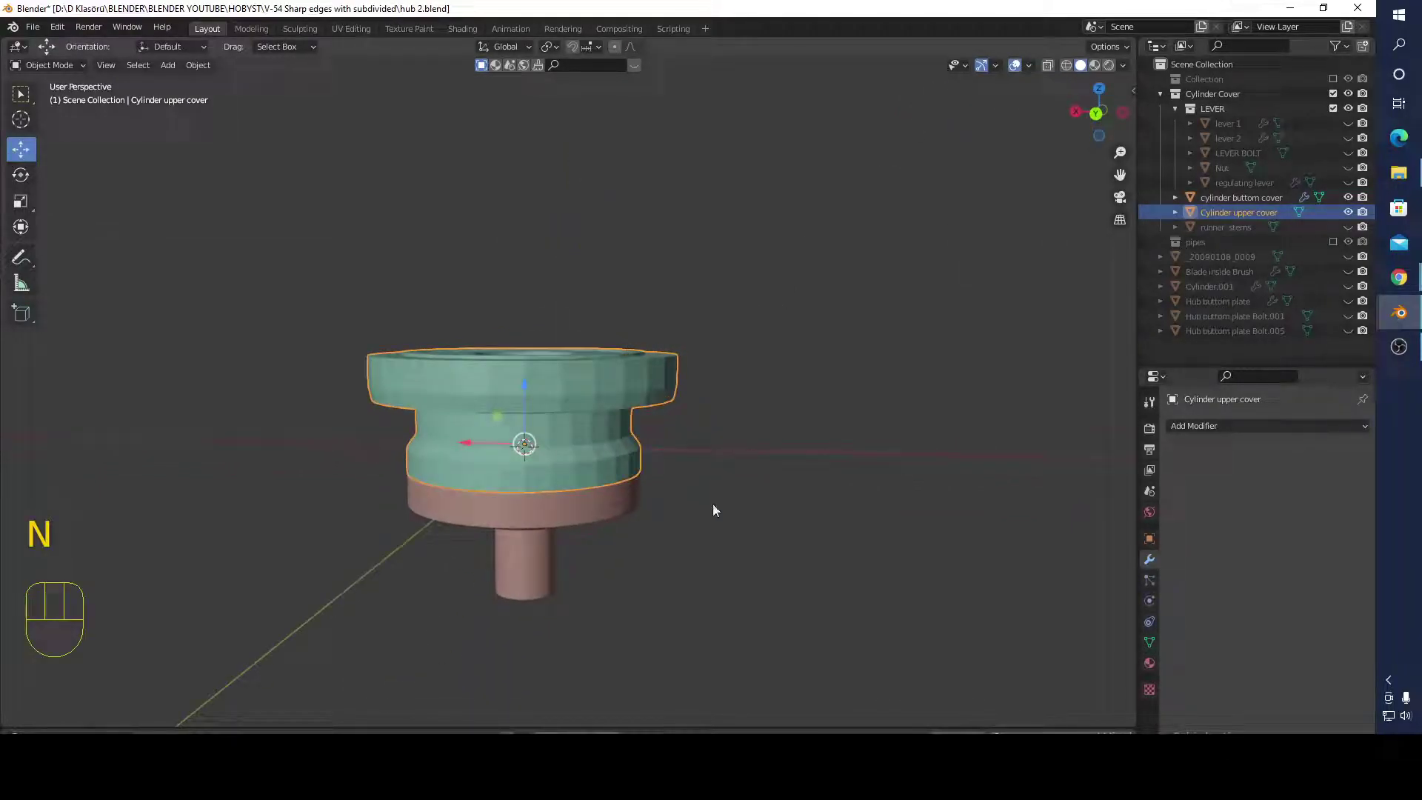
Step: Add a Subdivision Surface modifier to the upper cover with viewport level 0
left_click(1207, 426)
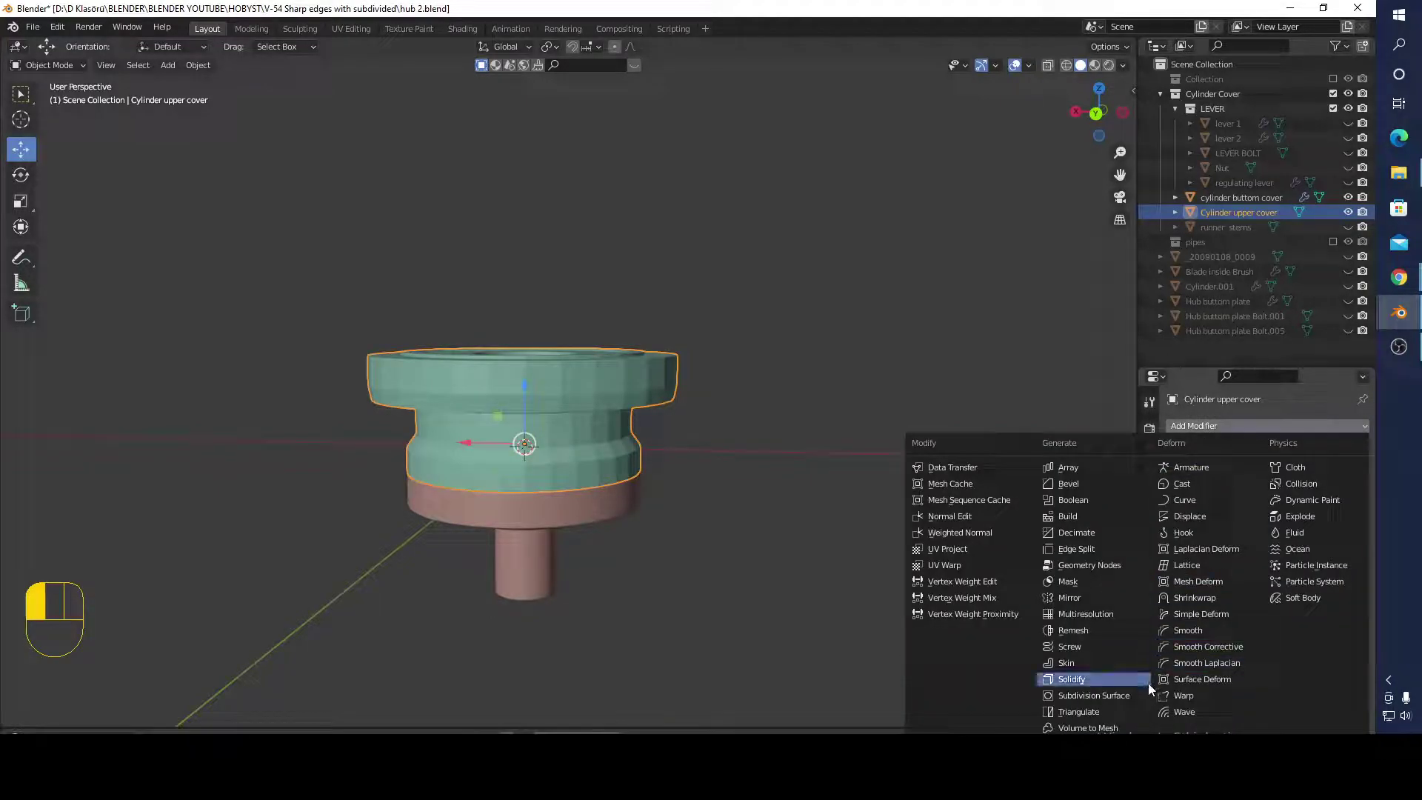
left_click(1077, 696)
middle_click_drag(815, 482, 714, 468)
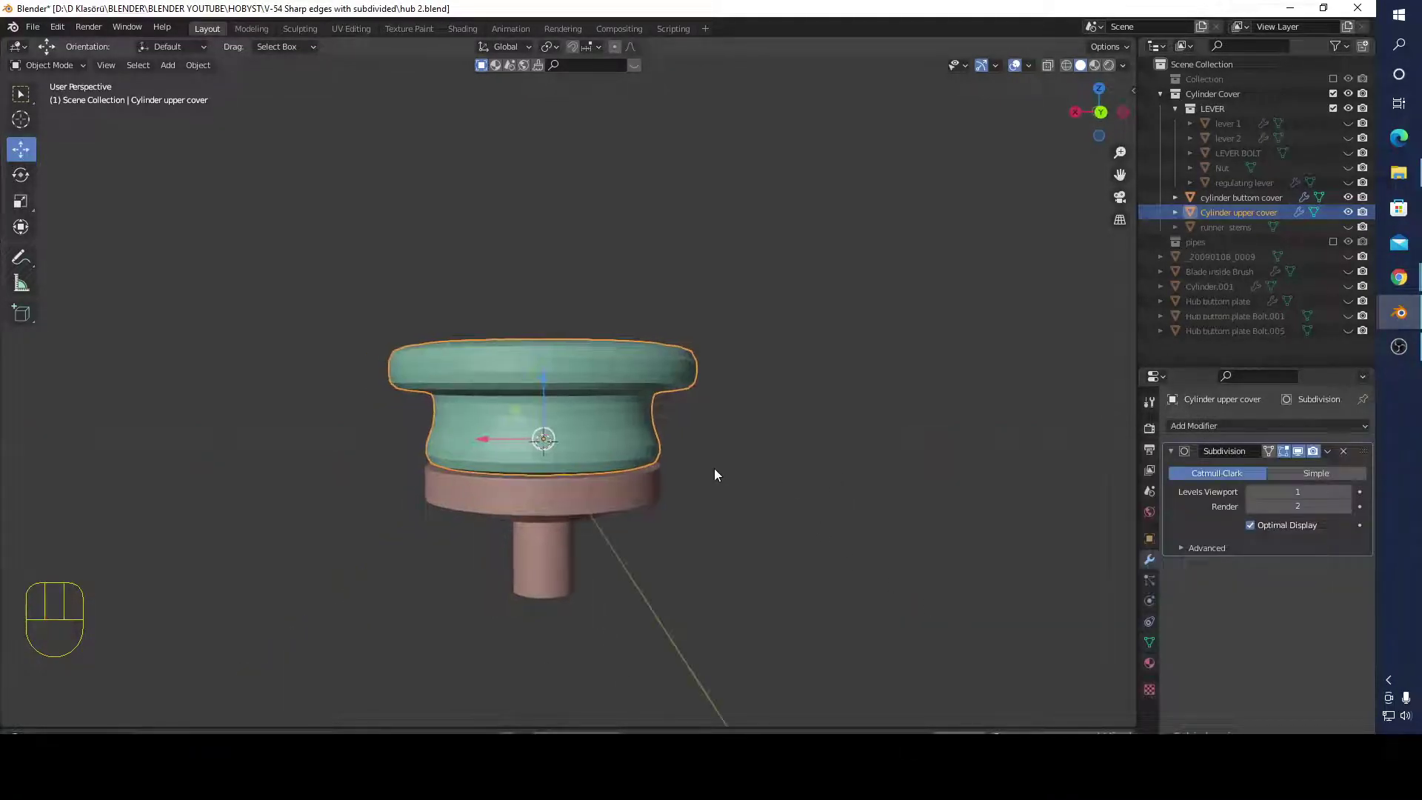
scroll(717, 444, "up", 4)
middle_click_drag(720, 416, 837, 464)
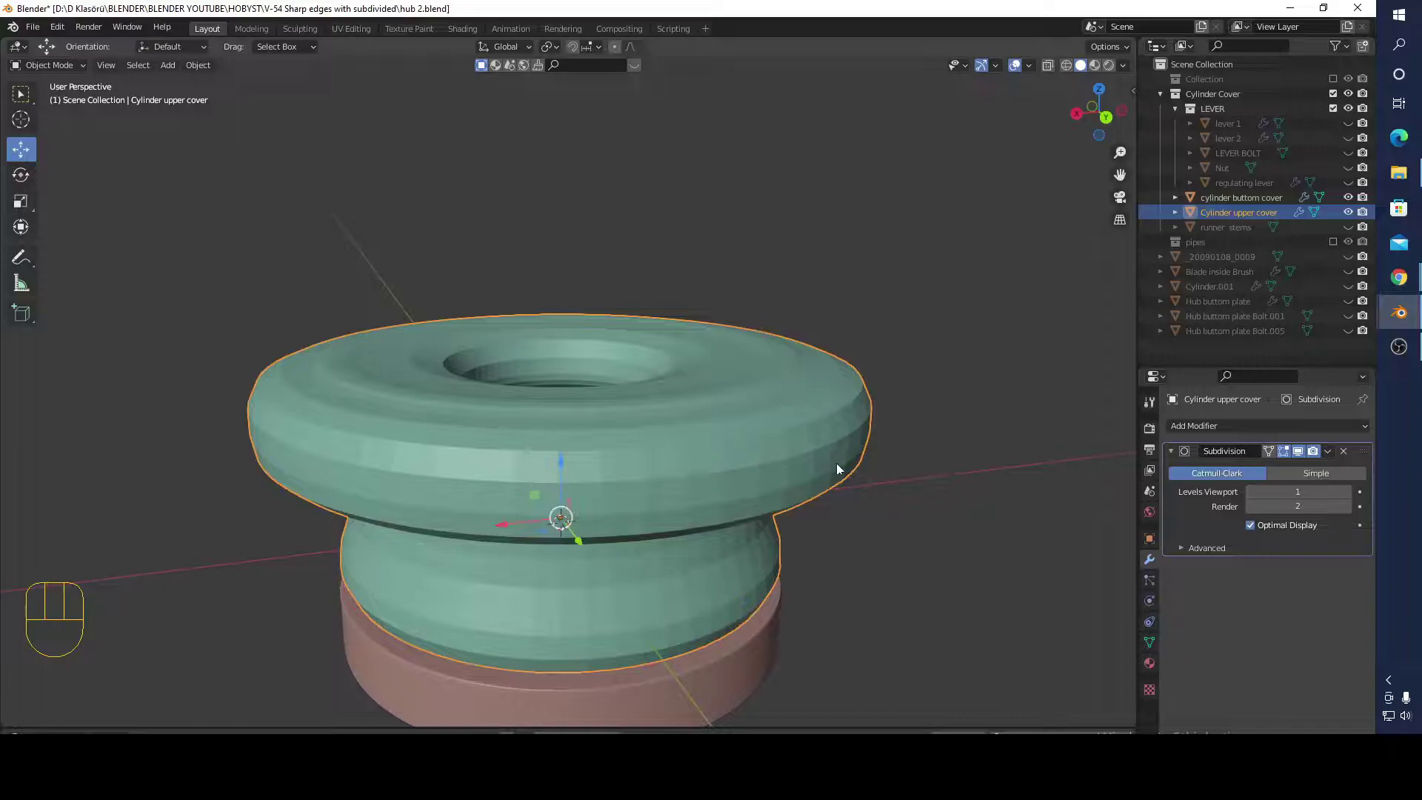
left_click(1295, 497)
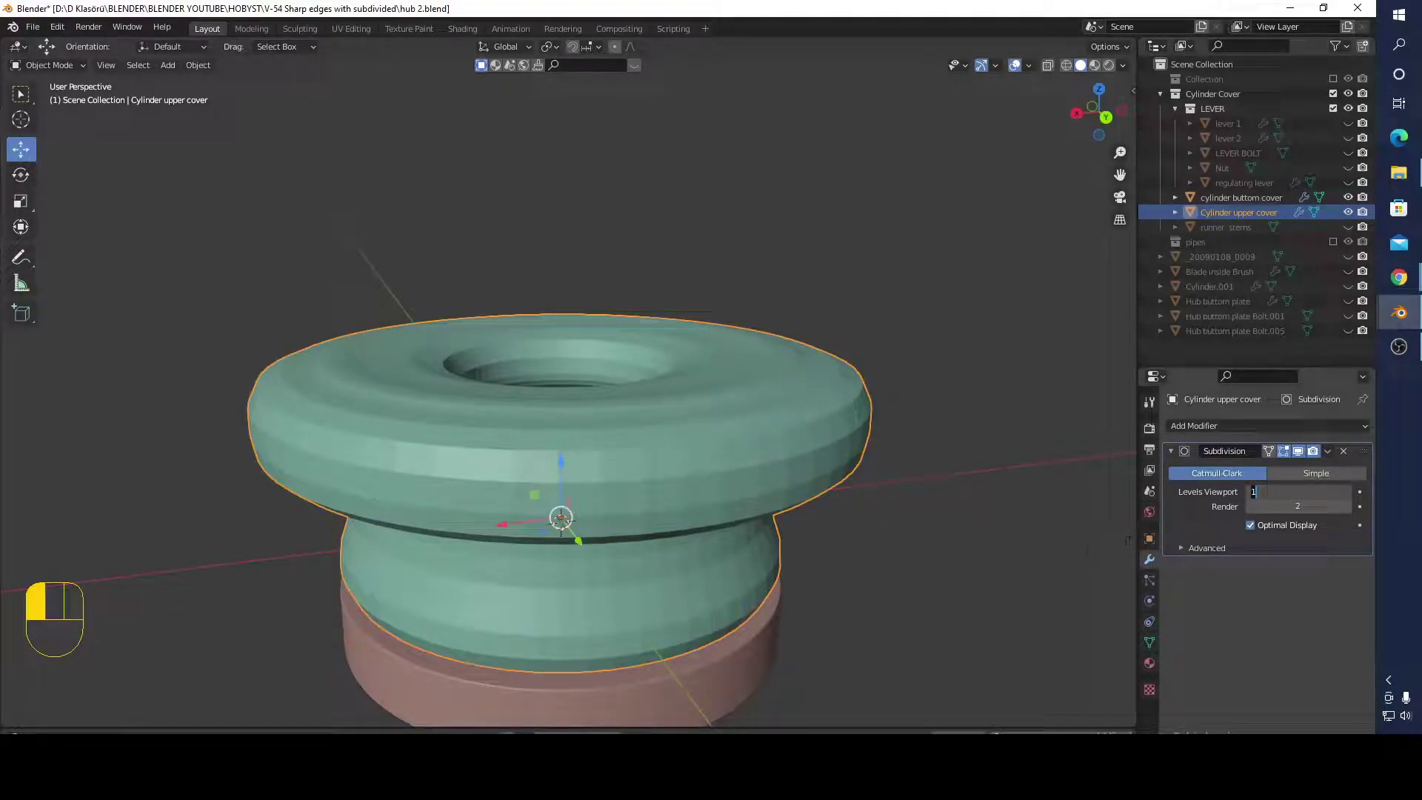
left_click(925, 574)
Step: Try Shade Smooth on the cover, then undo it to keep flat shading
middle_click_drag(883, 562, 865, 508)
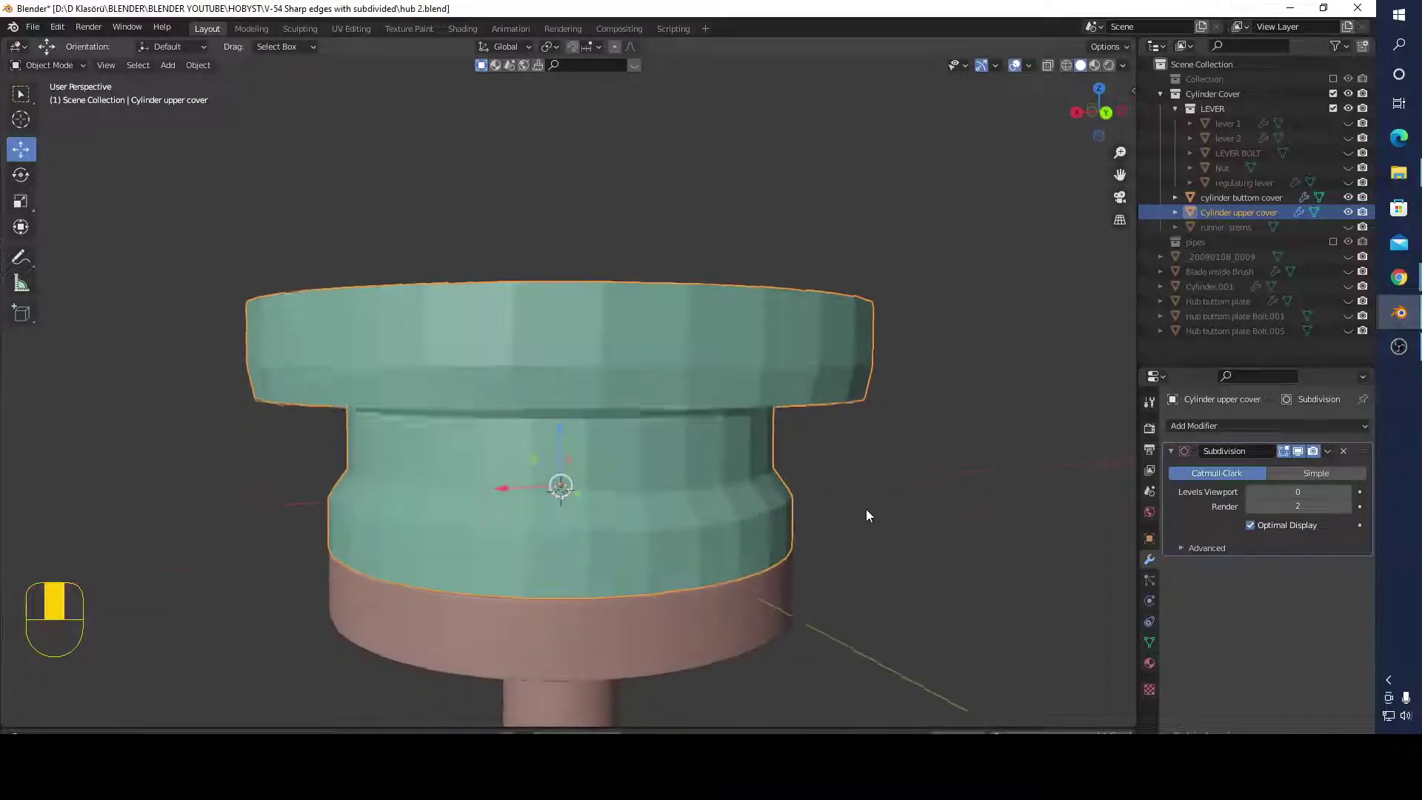
right_click(775, 305)
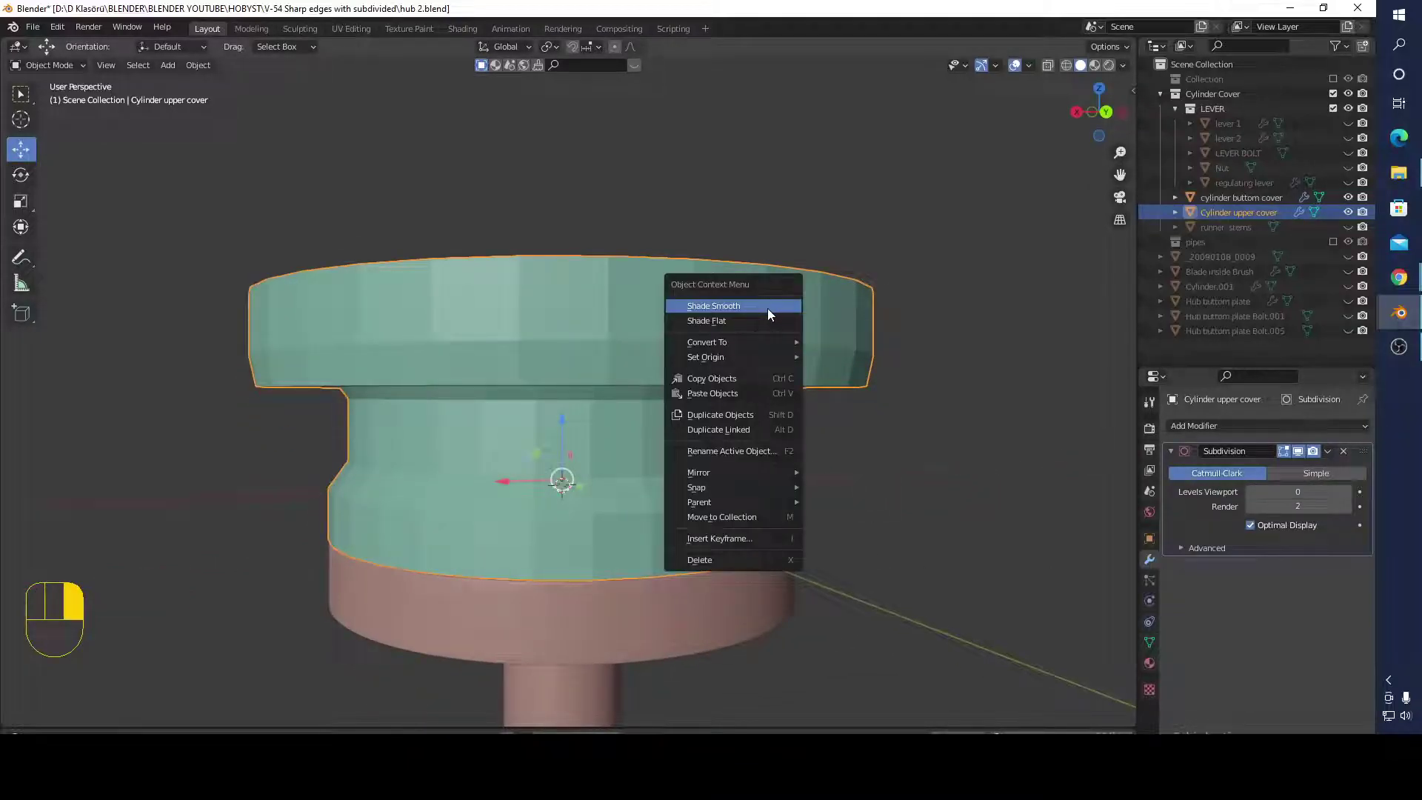
left_click(768, 308)
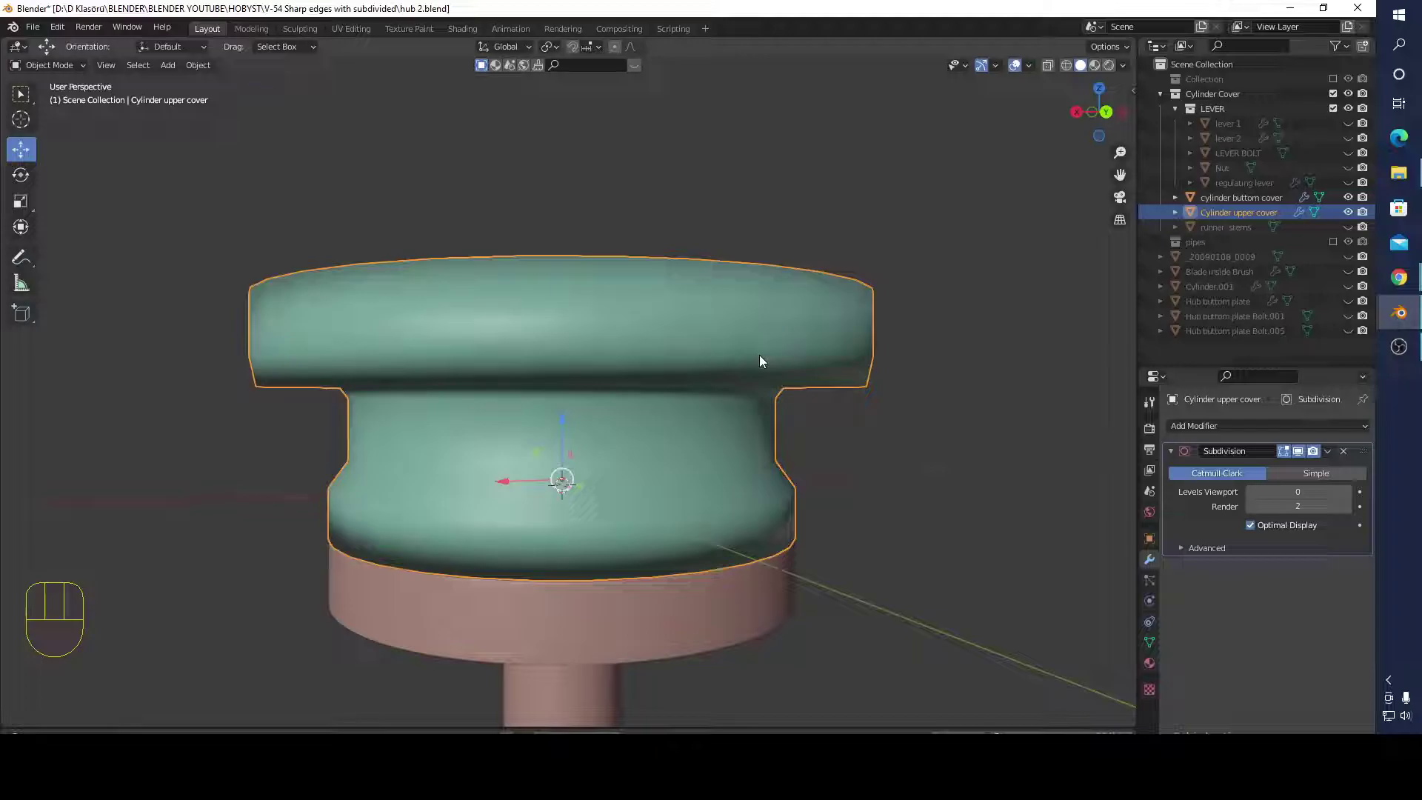
key("ctrl+z")
middle_click_drag(914, 387, 901, 409)
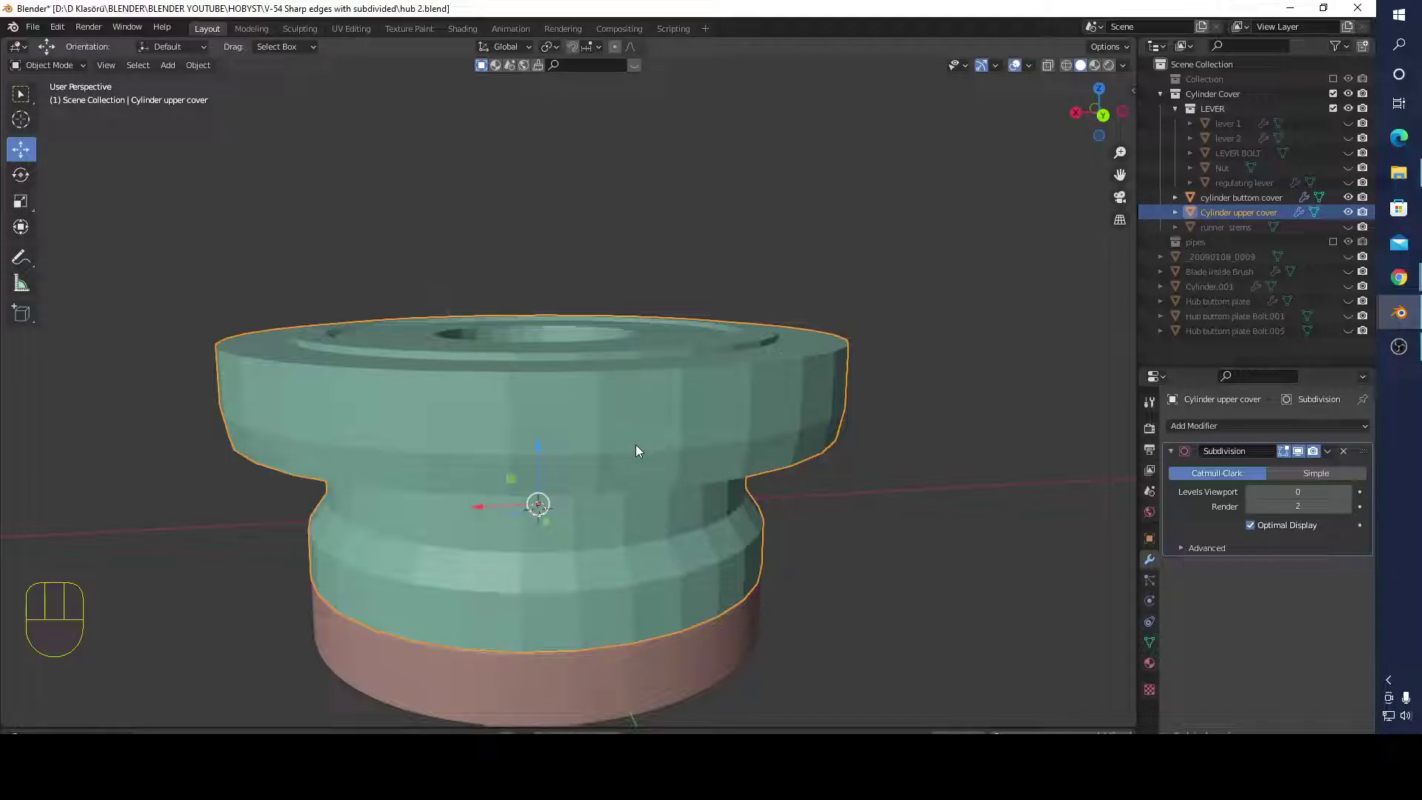
Step: Enter Edit Mode on the cover, select all, and reveal the hidden faces
key("Tab")
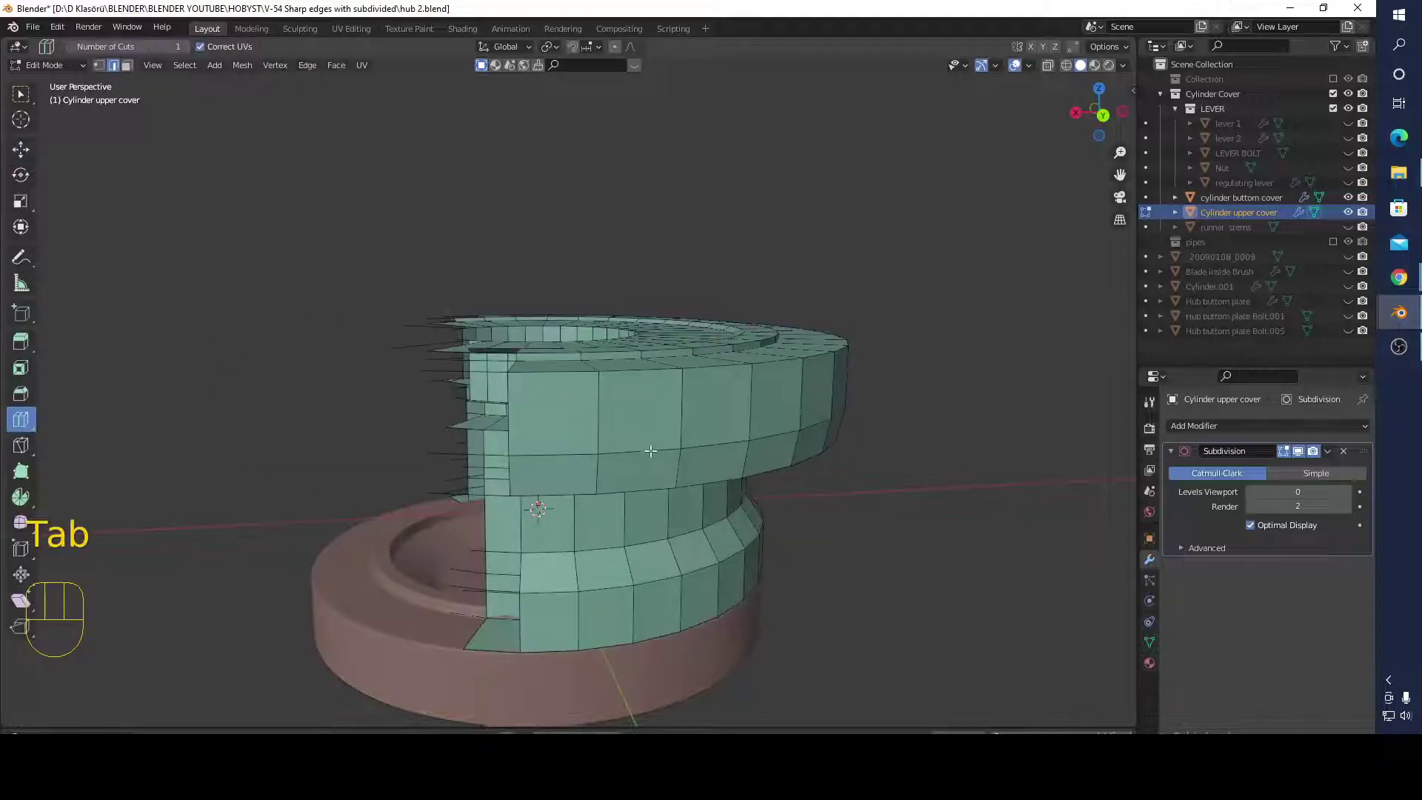
key("a")
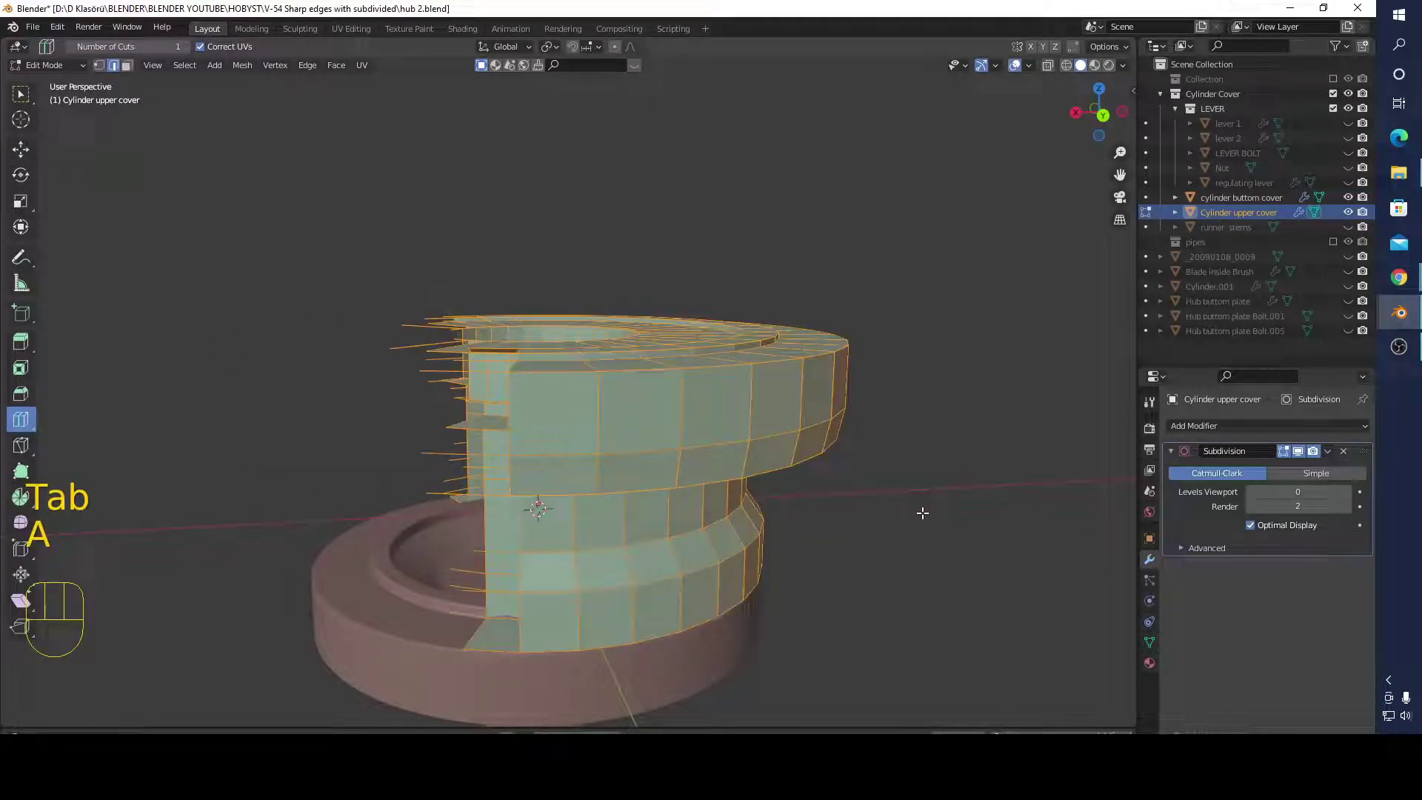
key("alt+h")
middle_click_drag(922, 512, 936, 508)
scroll(936, 508, "up", 2)
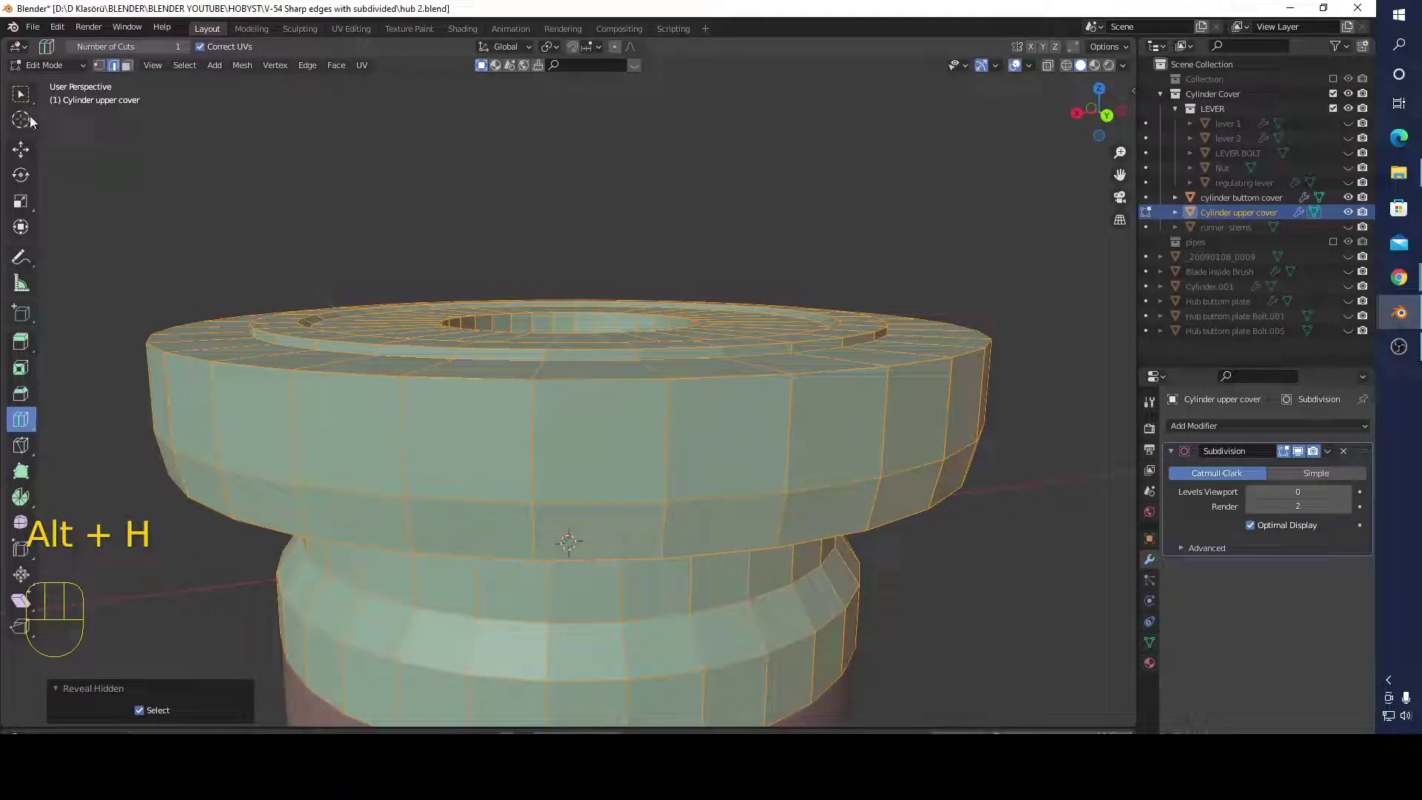
Step: Switch to box selection and select a single edge on the cover
left_click(20, 93)
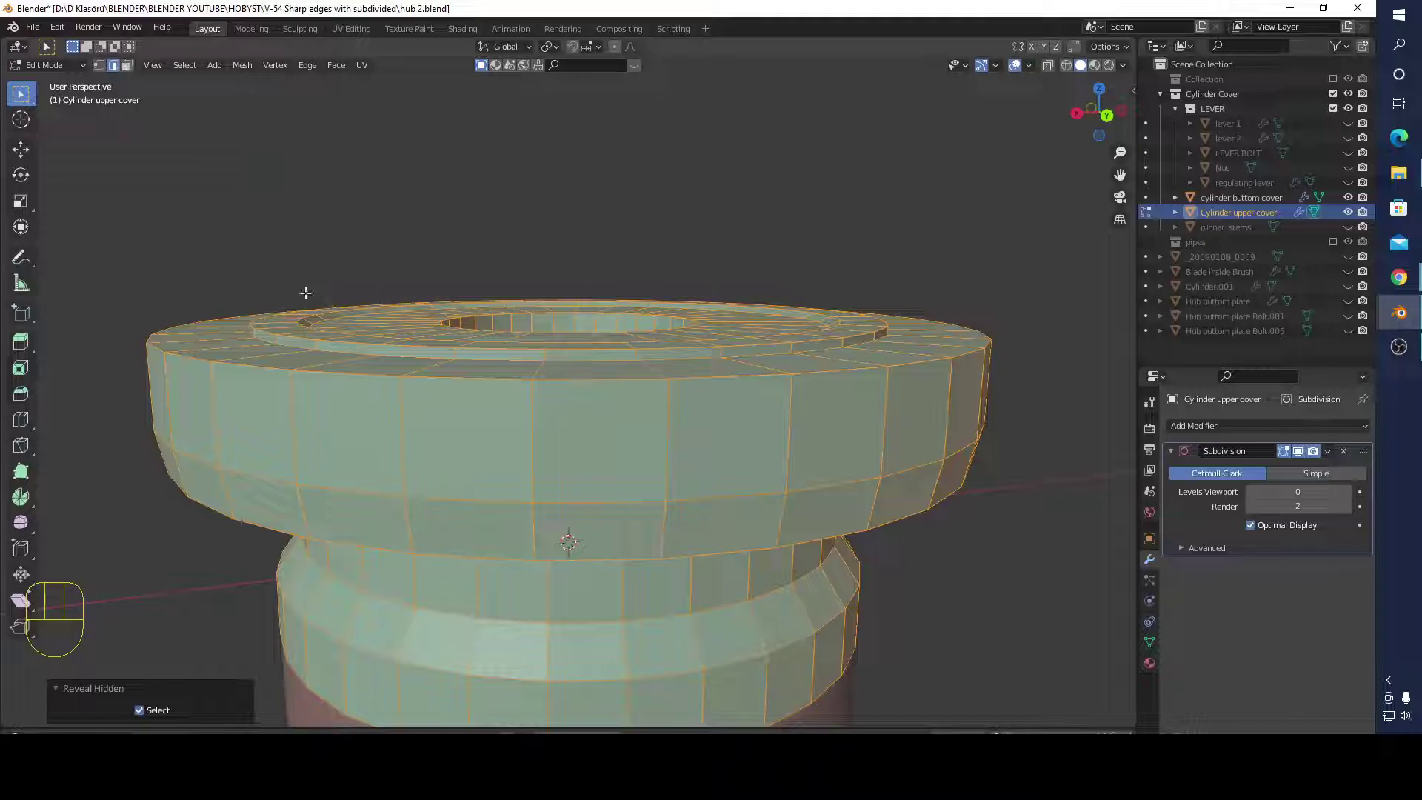
left_click(431, 381)
middle_click_drag(473, 404, 473, 416)
scroll(478, 420, "down", 2)
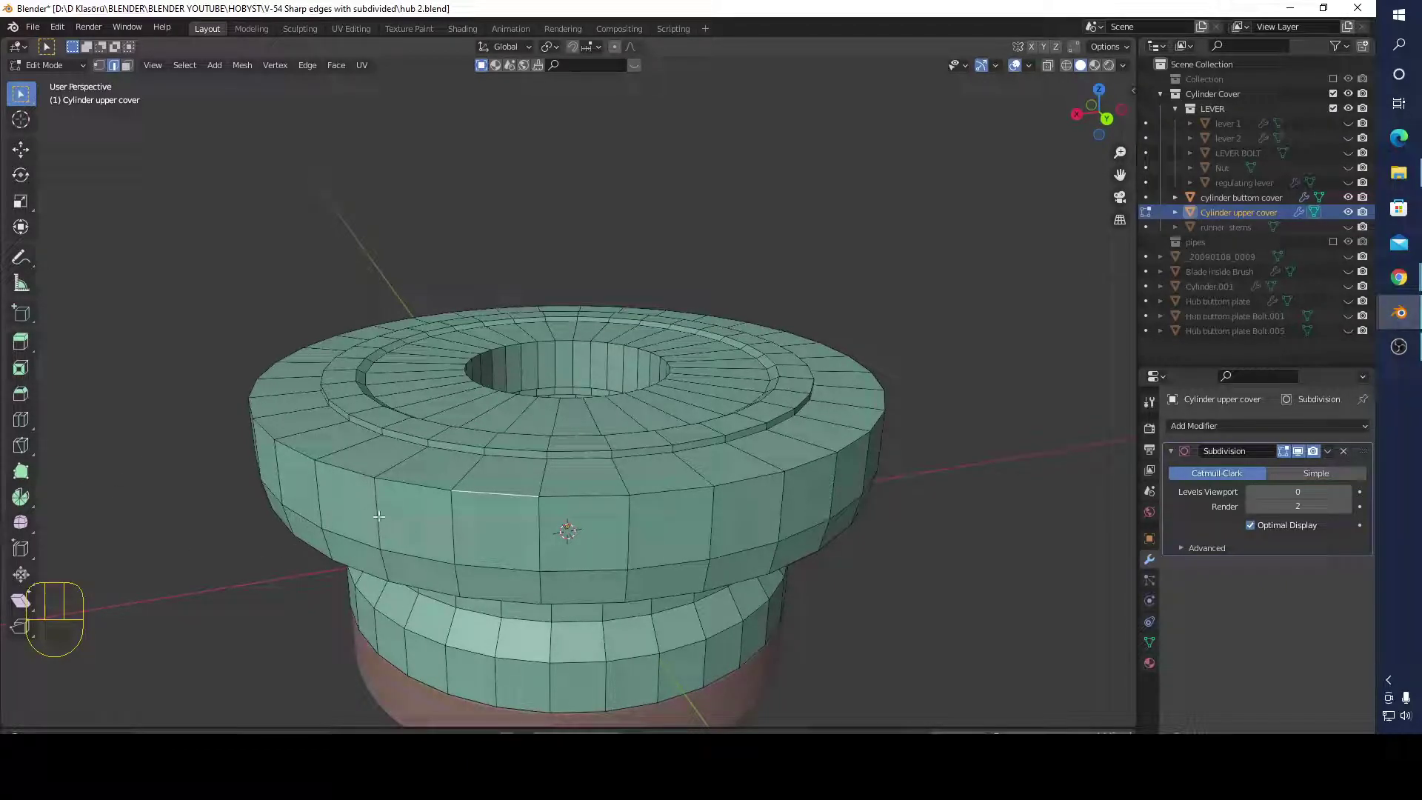
Step: Trial-bevel the cover's outer top edge loop with Ctrl+B
left_click(463, 492, "alt")
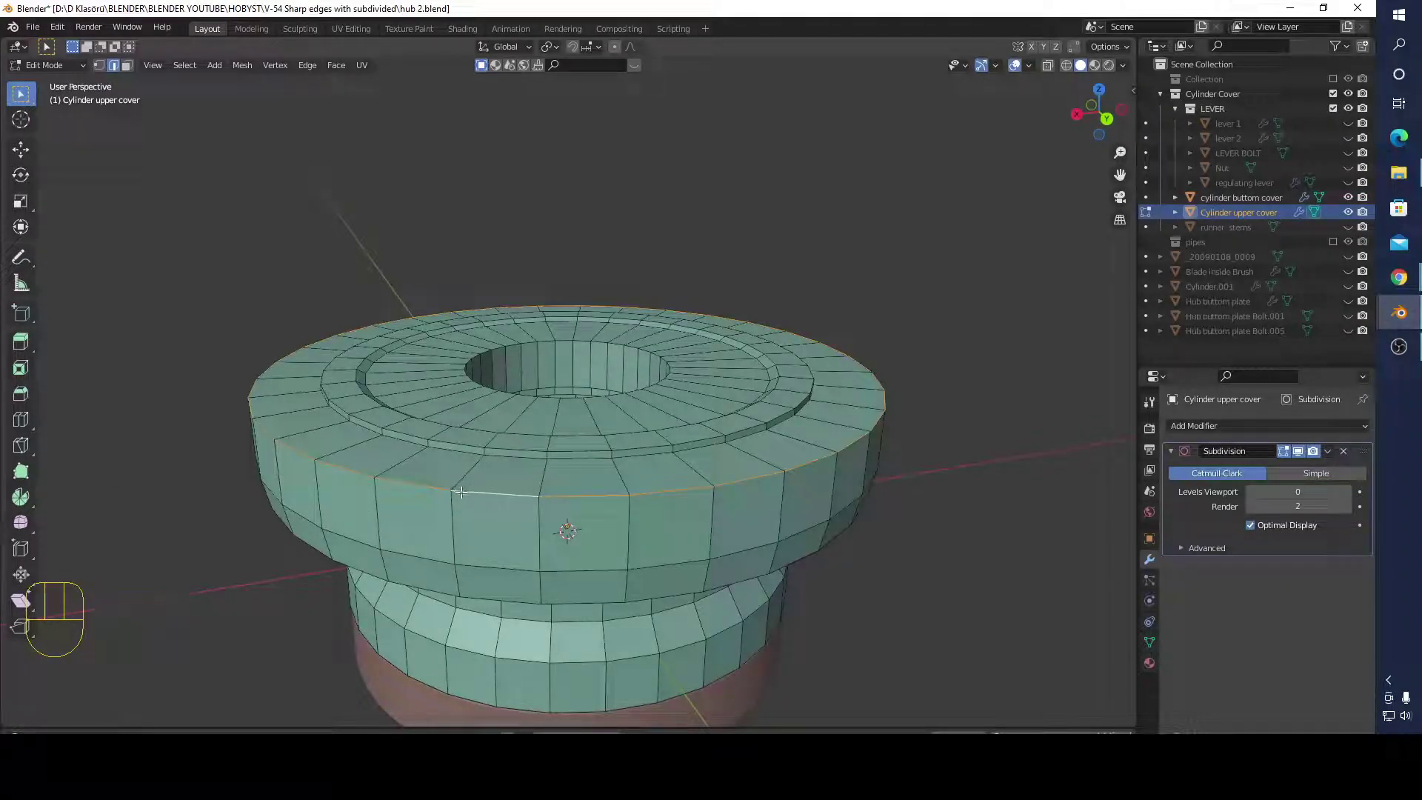
key("ctrl+b")
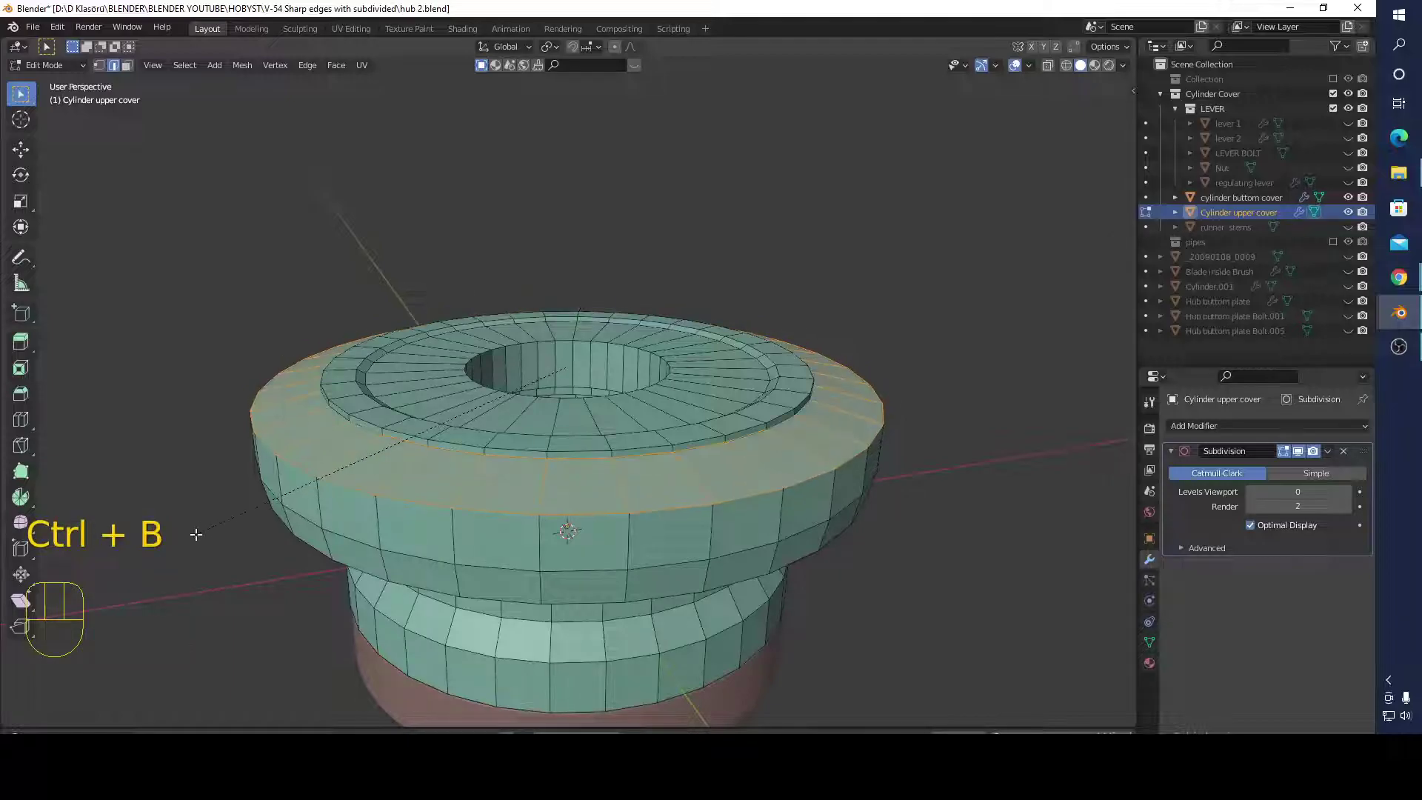
left_click(225, 491)
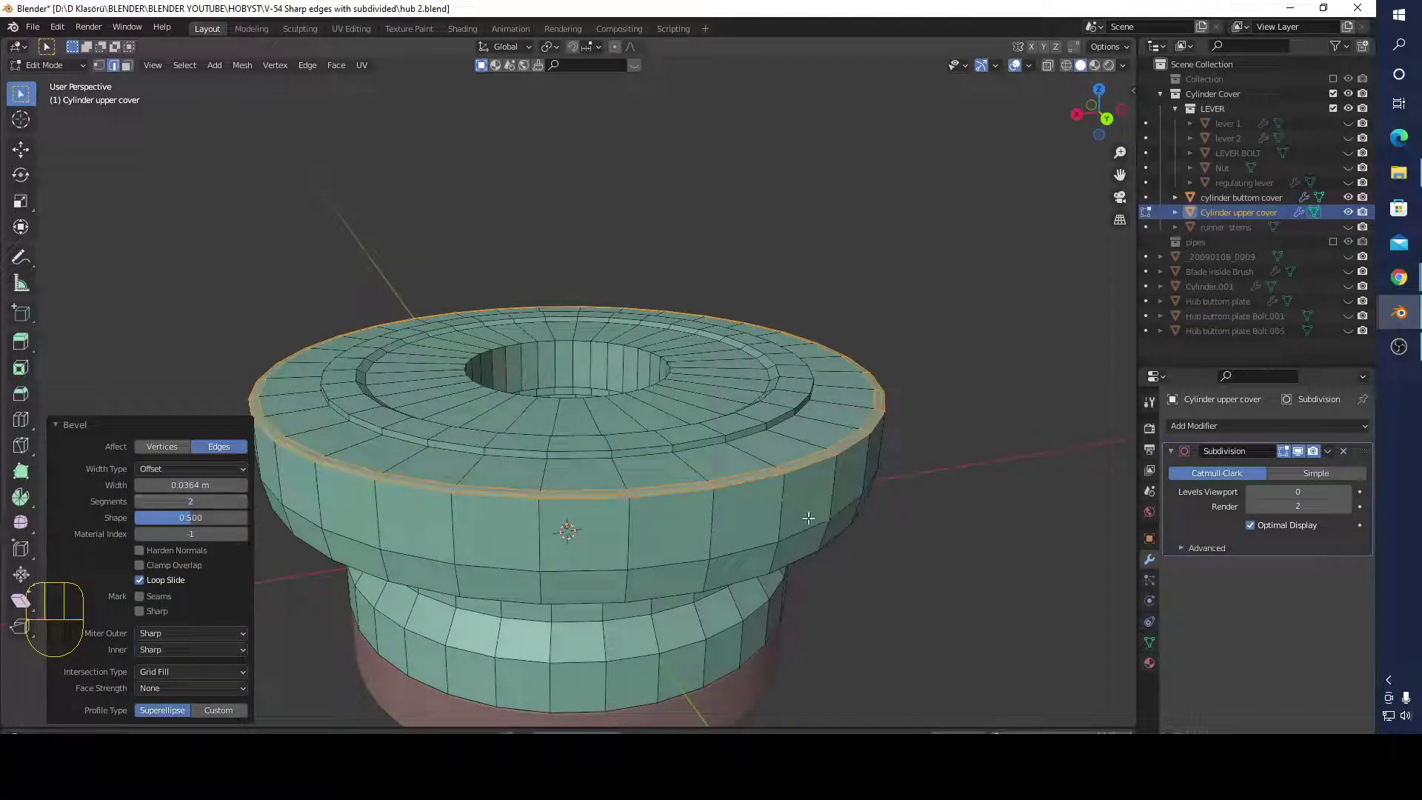
left_click(896, 547)
scroll(896, 548, "up", 5)
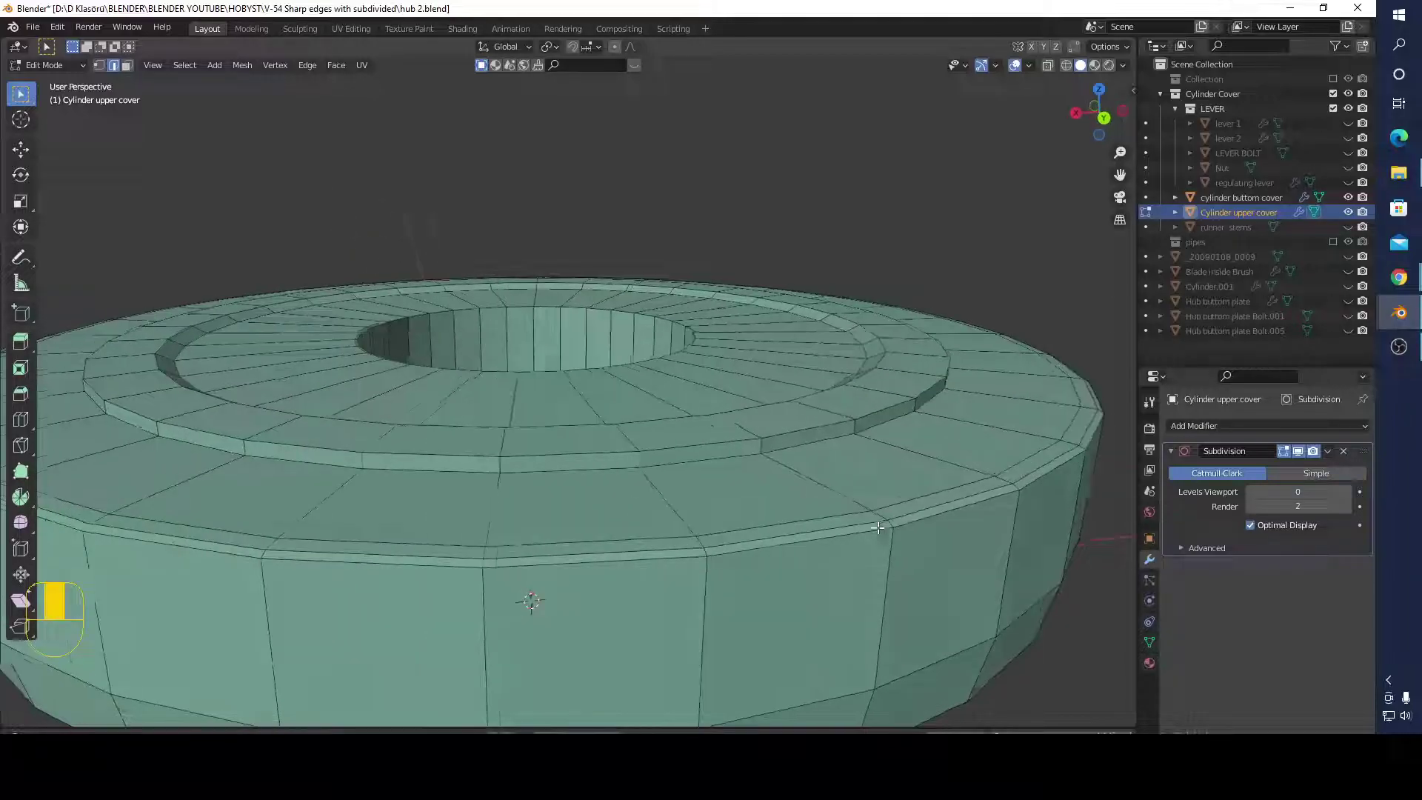
middle_click_drag(874, 519, 860, 530)
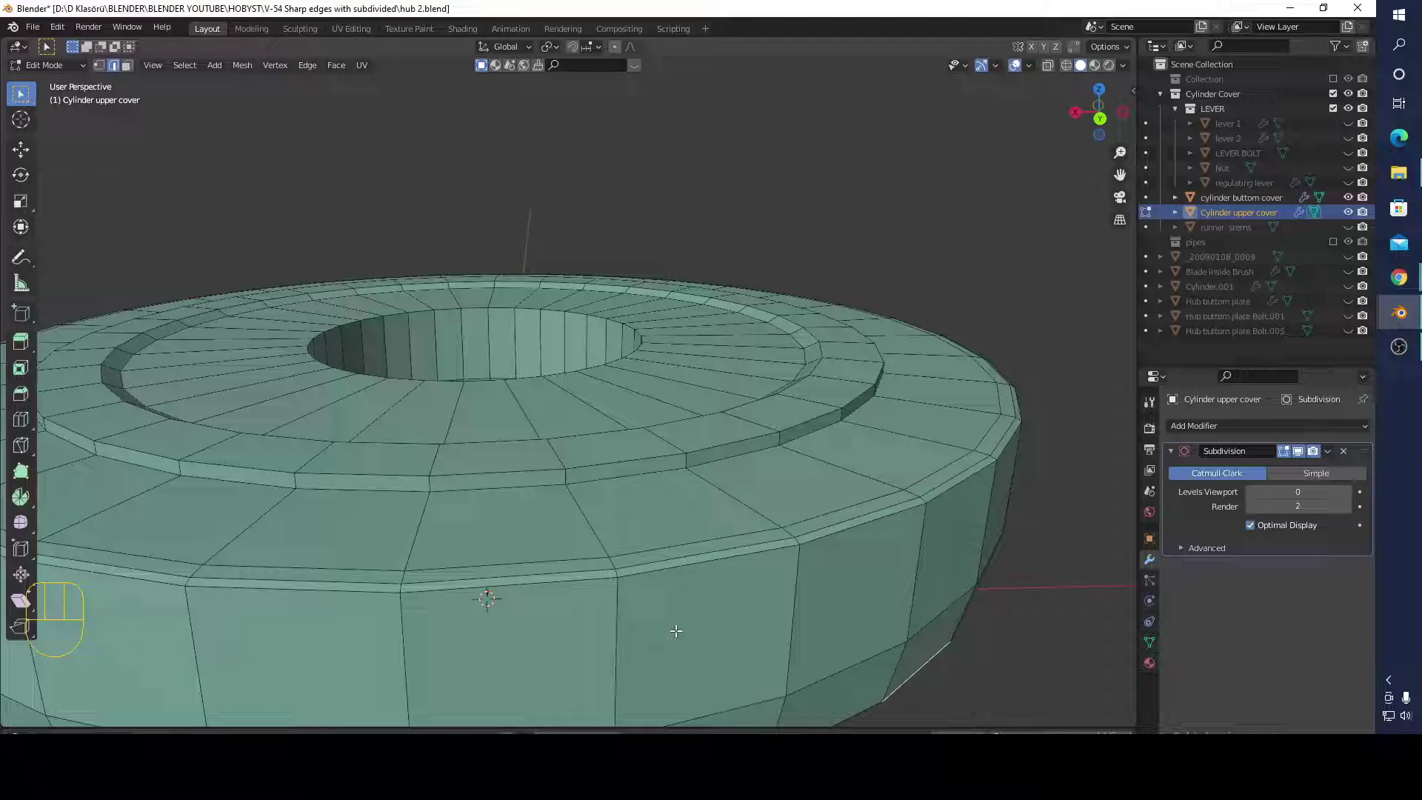
Step: Undo the bevel and switch to the Loop Cut tool over the whole hub
key("ctrl+z")
key("ctrl+z")
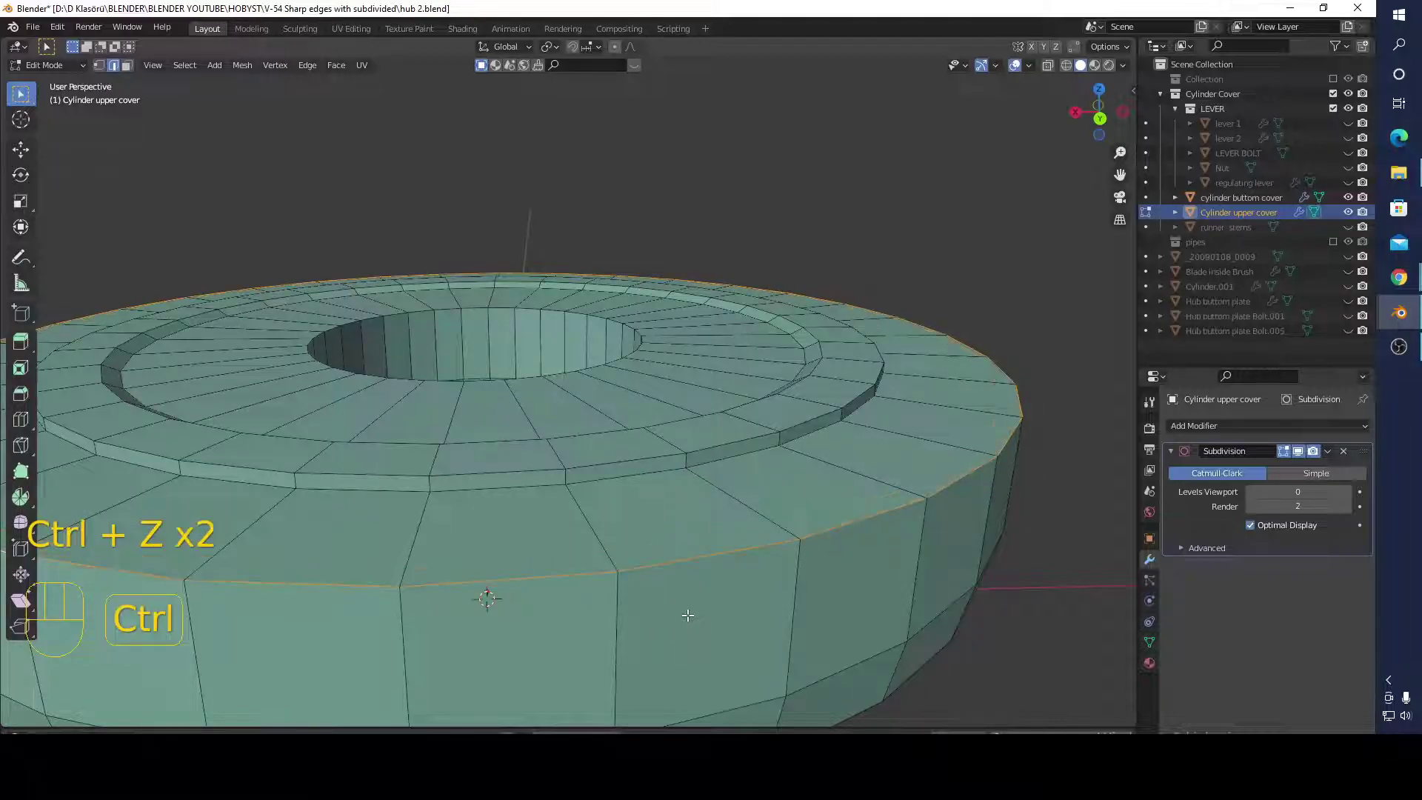
scroll(524, 323, "down", 6)
middle_click_drag(525, 324, 355, 337)
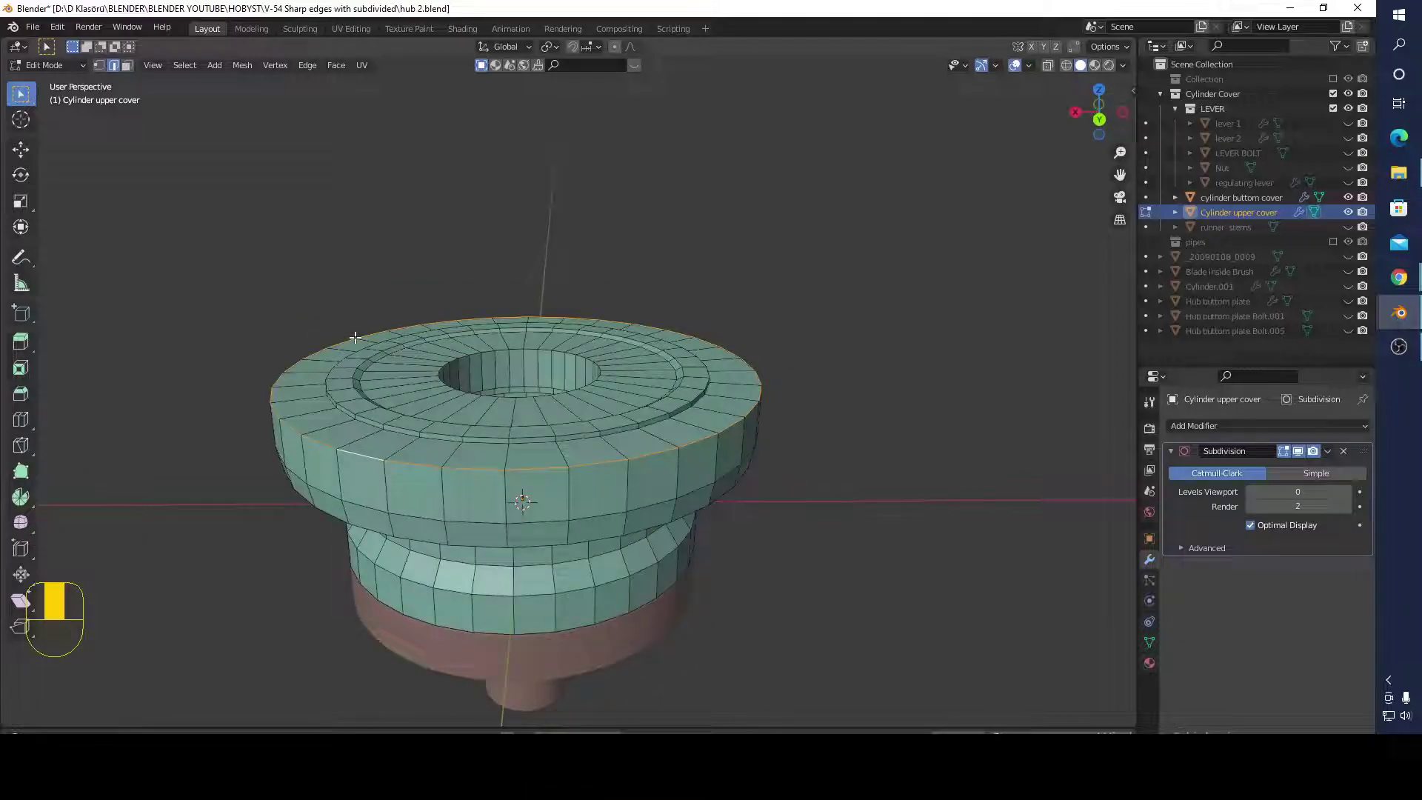
left_click(24, 420)
Step: Set the Subdivision modifier's viewport level to 3
scroll(940, 546, "up", 4)
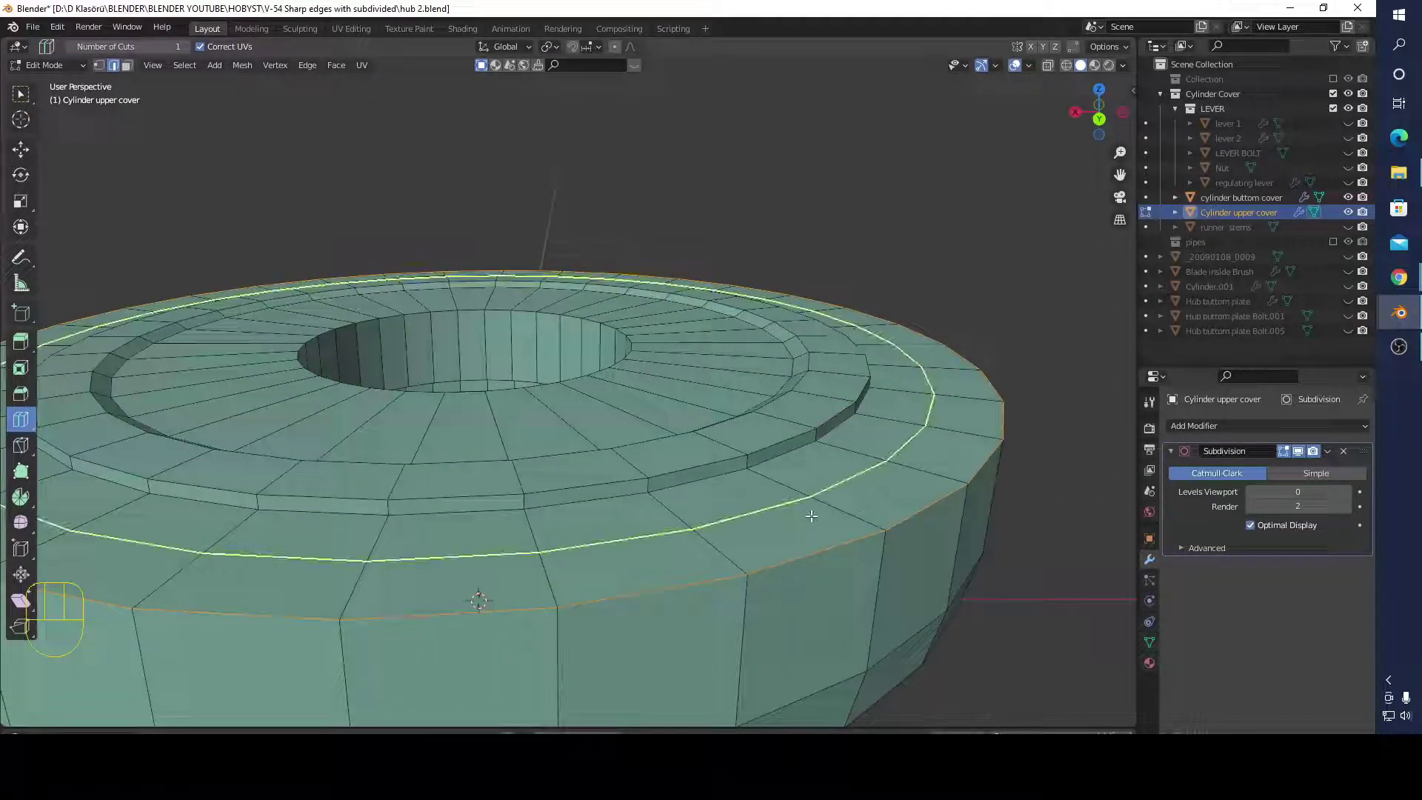
left_click(1297, 492)
key("Return")
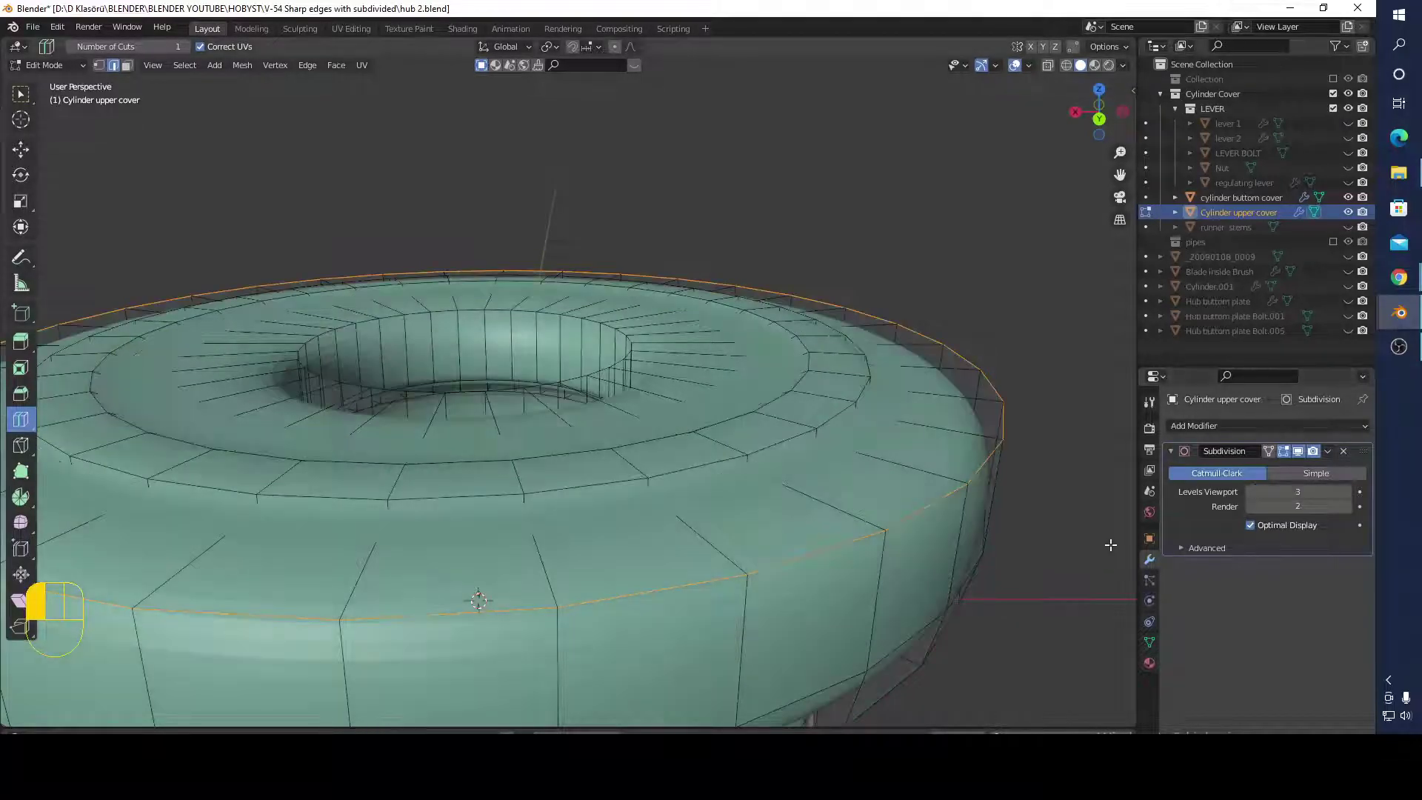
middle_click_drag(989, 422, 997, 365)
Step: Add support loops around the cover's side, one near the top edge
left_click_drag(962, 377, 969, 332)
middle_click_drag(971, 353, 928, 353)
left_click_drag(927, 352, 977, 371)
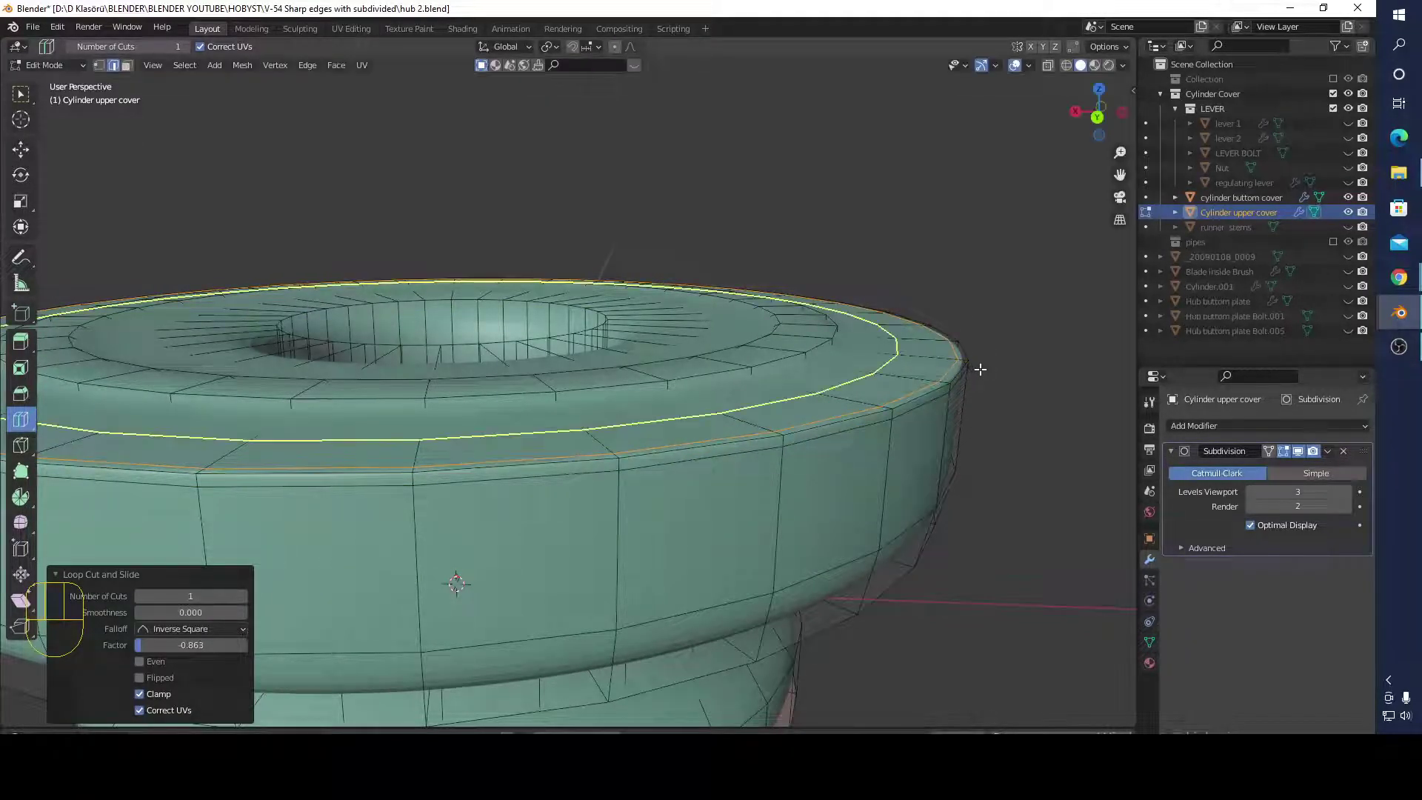
scroll(1081, 408, "up", 3)
mouse_move(1088, 419)
middle_mouse_down()
mouse_move(1081, 407)
mouse_move(1080, 442)
middle_mouse_up()
scroll(1082, 408, "down", 4)
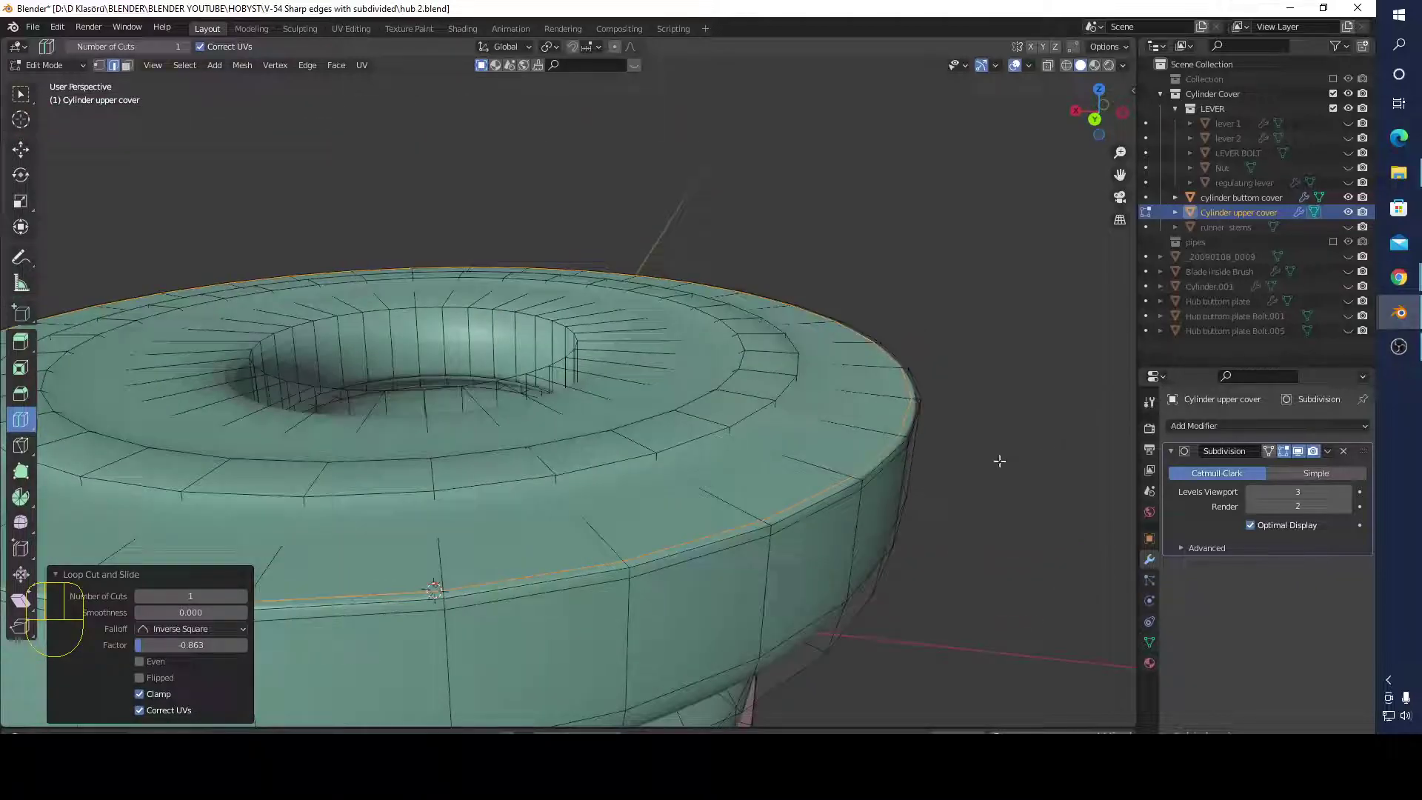
scroll(978, 445, "up", 4)
Step: Add loops on the cylinder side and near the rim's upper and lower edges, slid tight
middle_click_drag(963, 429, 963, 397)
left_click_drag(962, 397, 1003, 476)
middle_click_drag(1002, 476, 940, 317)
left_click_drag(916, 288, 978, 229)
left_click_drag(881, 296, 803, 320)
left_click_drag(746, 375, 756, 298)
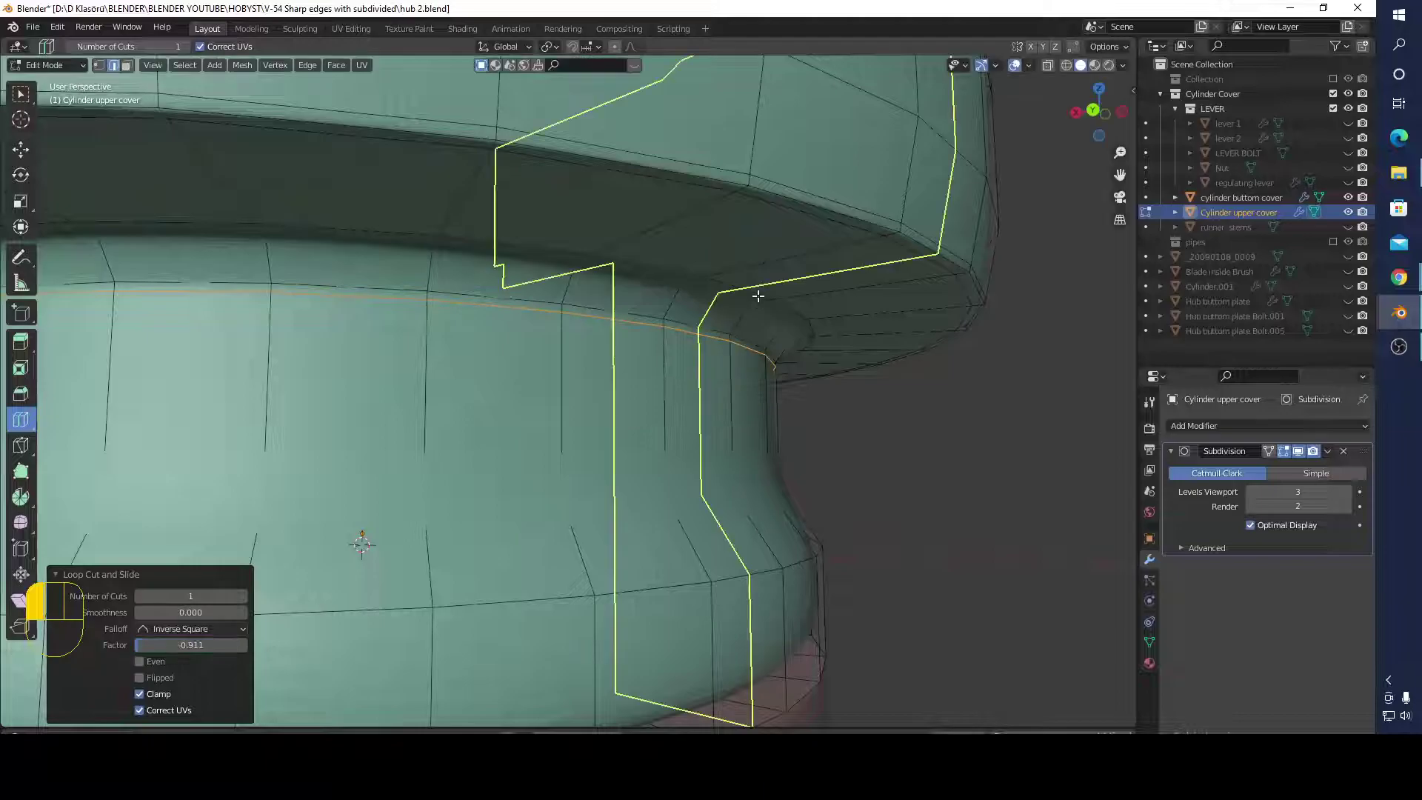
Step: Add support loops near the lower body edges, on the top ring and the inner ring
left_click_drag(743, 511, 740, 502)
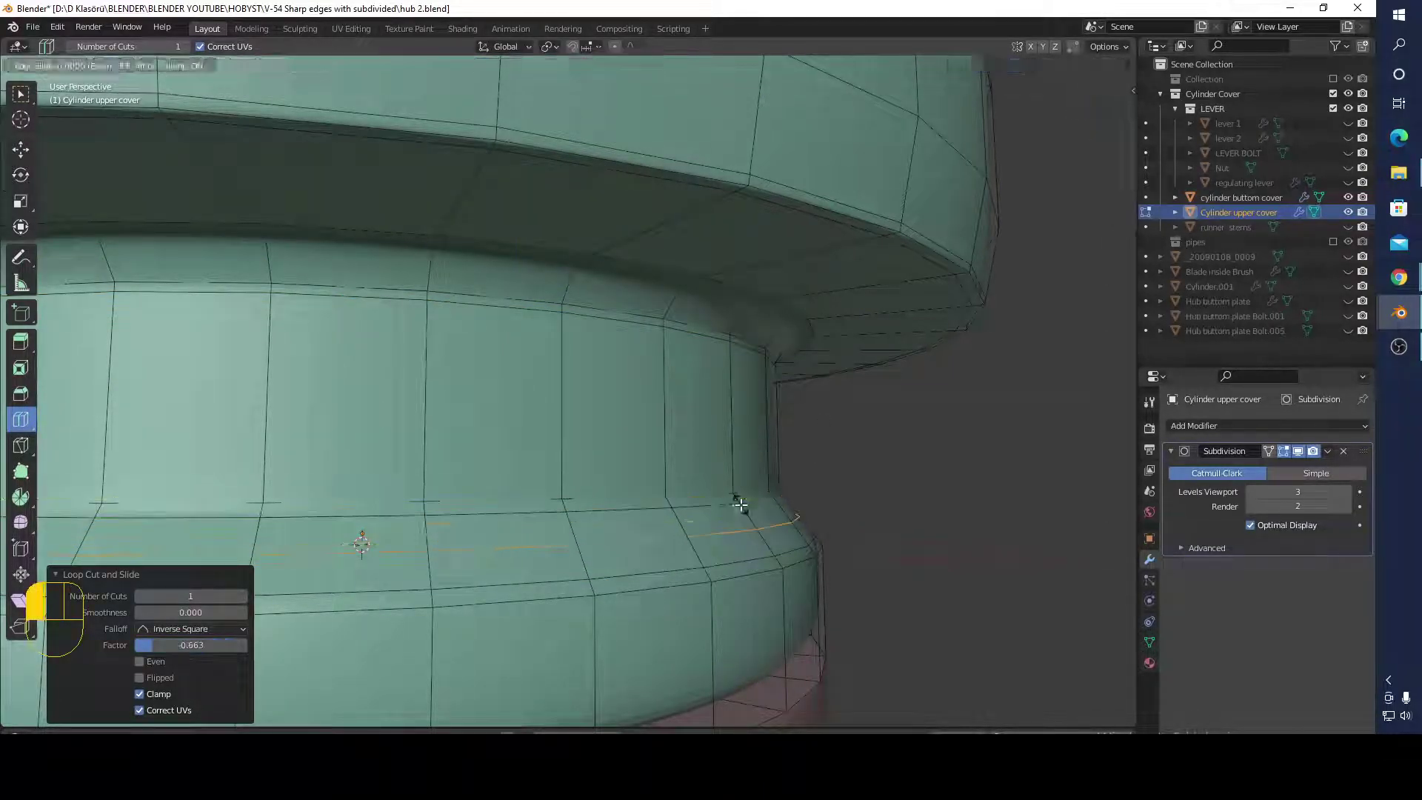
left_click_drag(741, 431, 734, 483)
left_click_drag(786, 634, 753, 585)
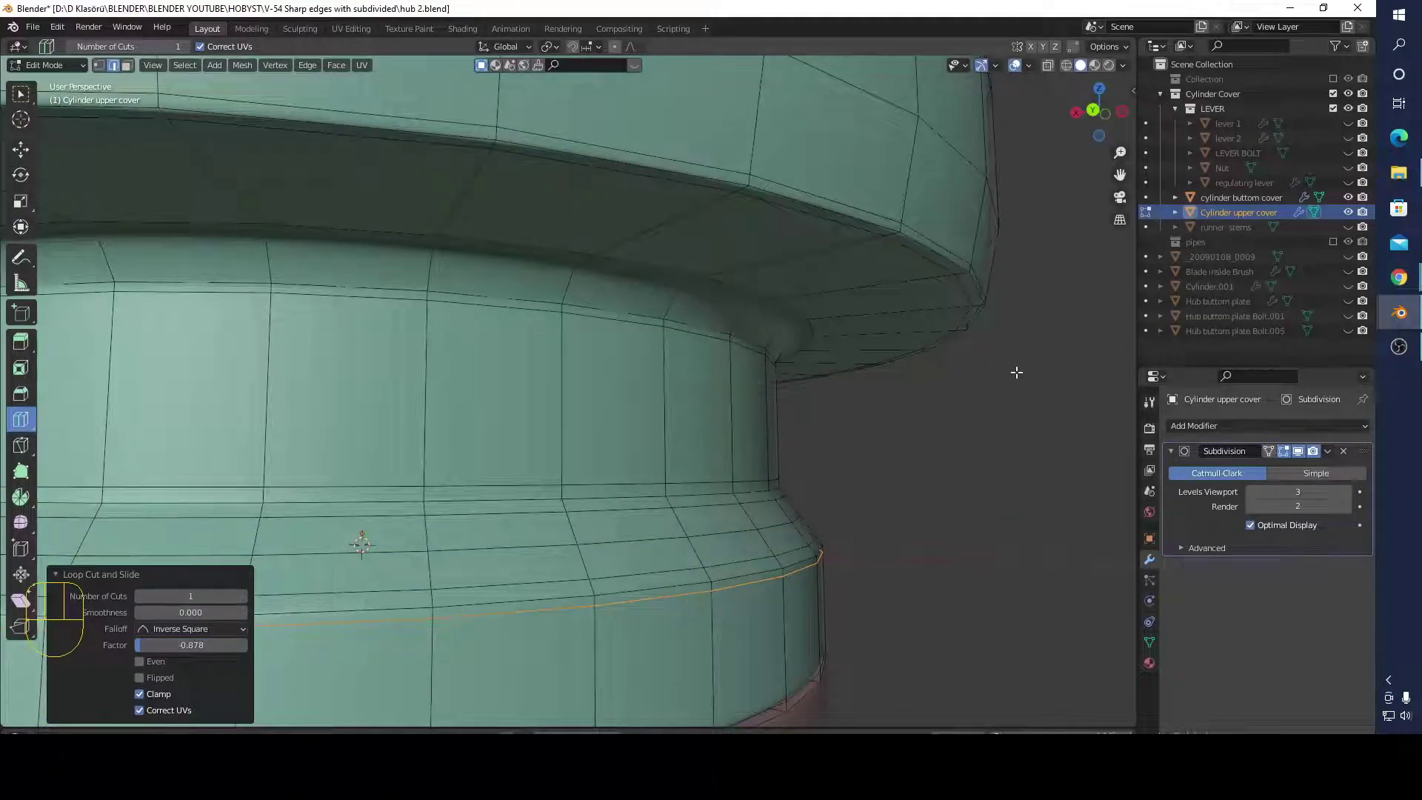
scroll(1002, 400, "down", 5)
left_click_drag(826, 454, 796, 375)
mouse_move(585, 350)
left_mouse_down()
mouse_move(572, 346)
mouse_move(592, 350)
left_mouse_up()
Step: Undo a stray loop cut and add a support loop tight against the hole's rim
middle_click_drag(593, 349, 665, 433)
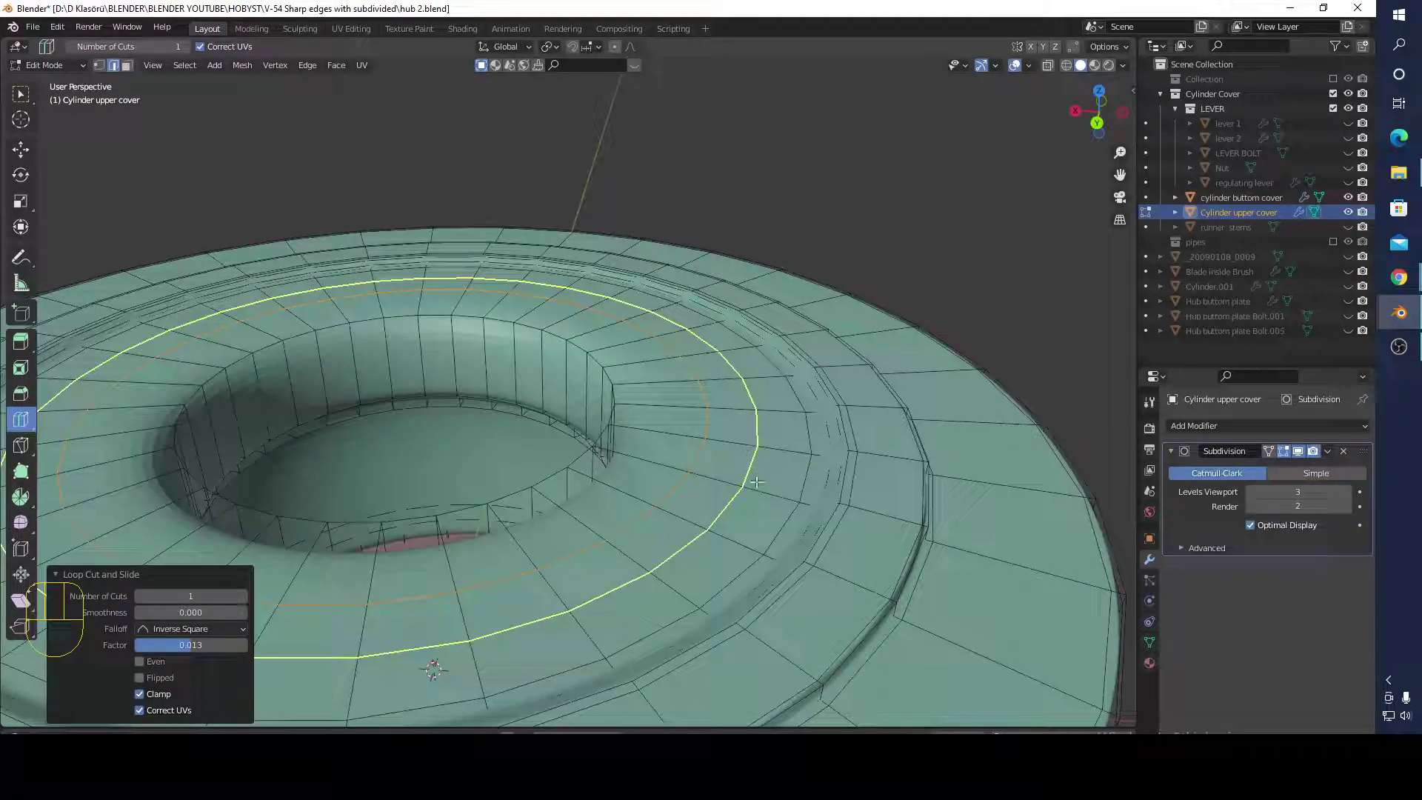
key("ctrl+z")
key("ctrl+z")
key("ctrl+z")
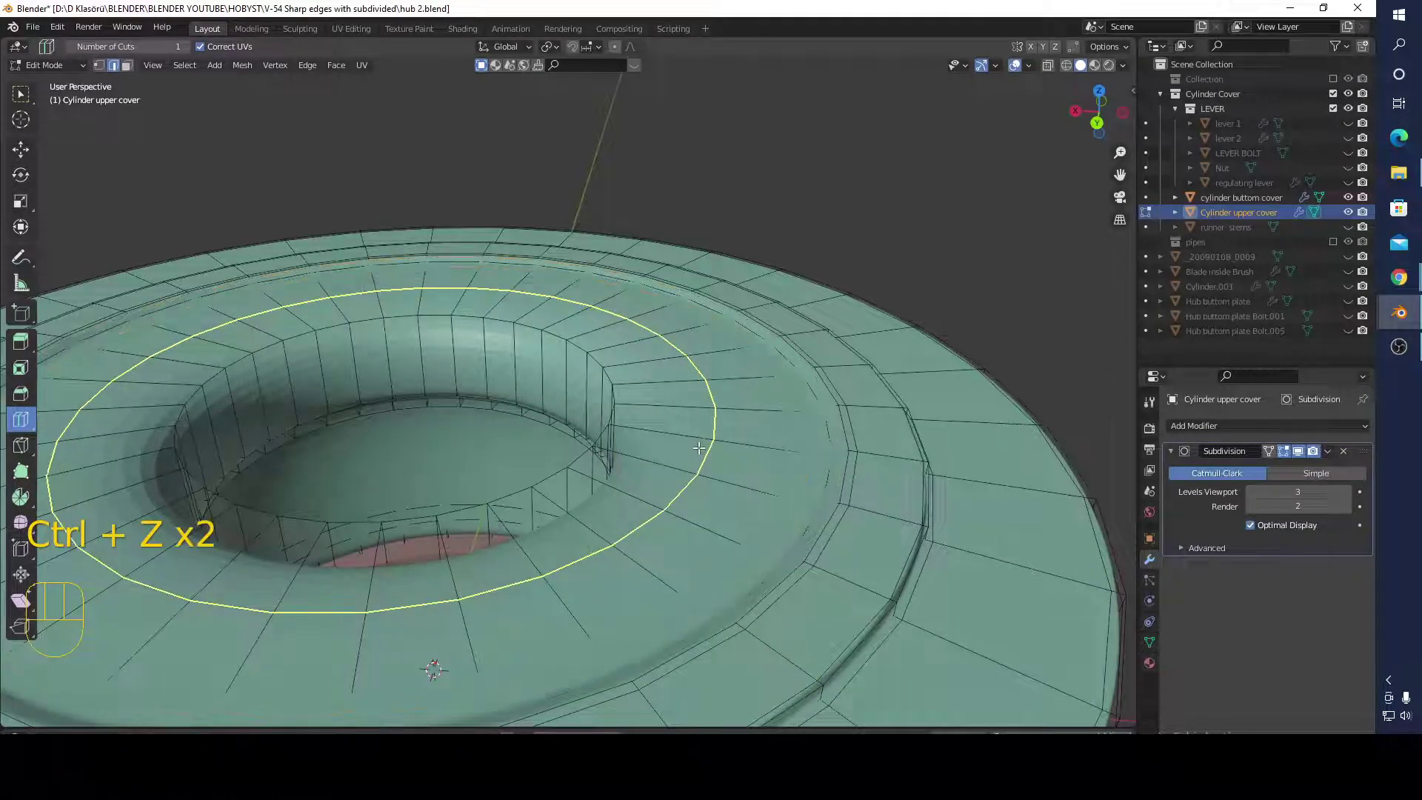
left_click_drag(724, 427, 557, 394)
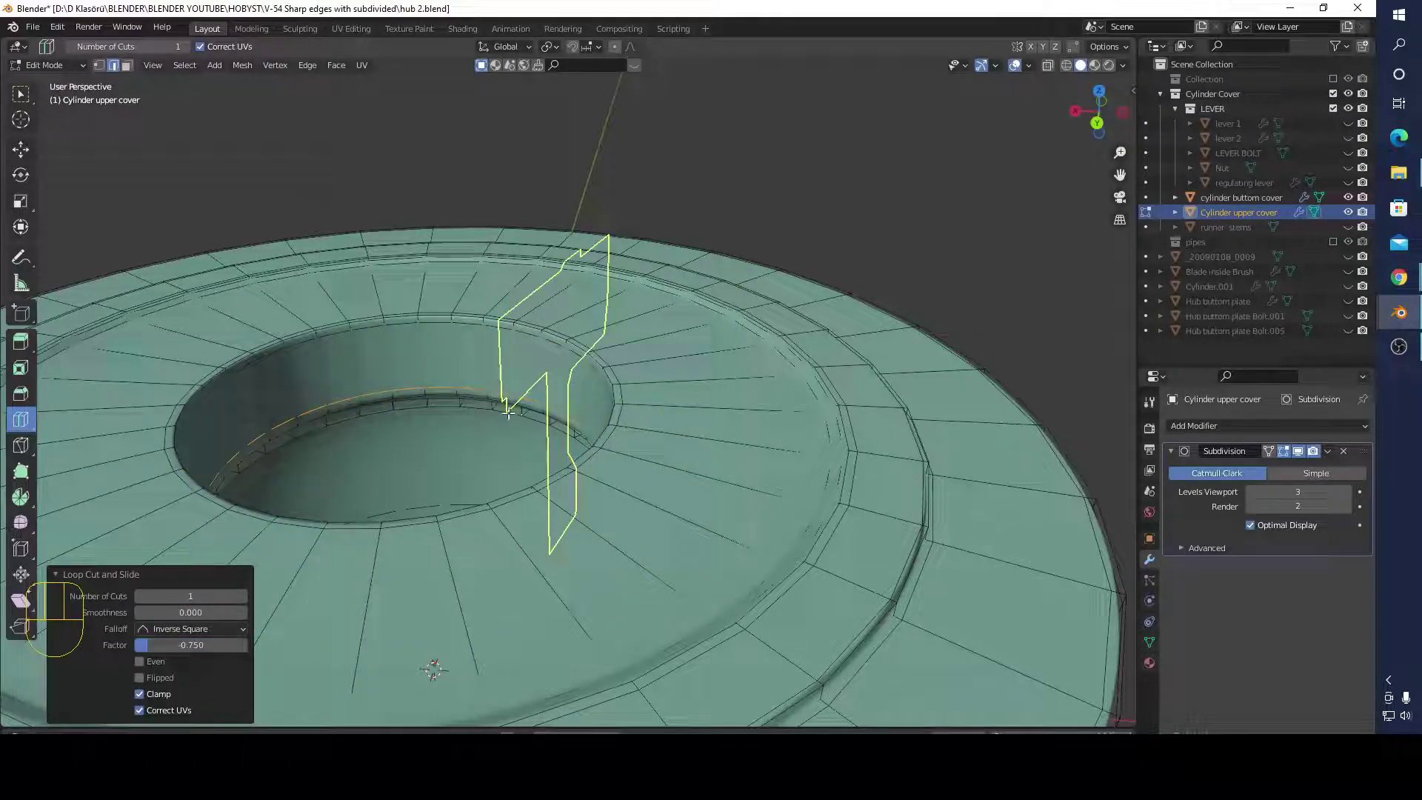
scroll(448, 410, "up", 2)
left_click_drag(396, 408, 446, 410)
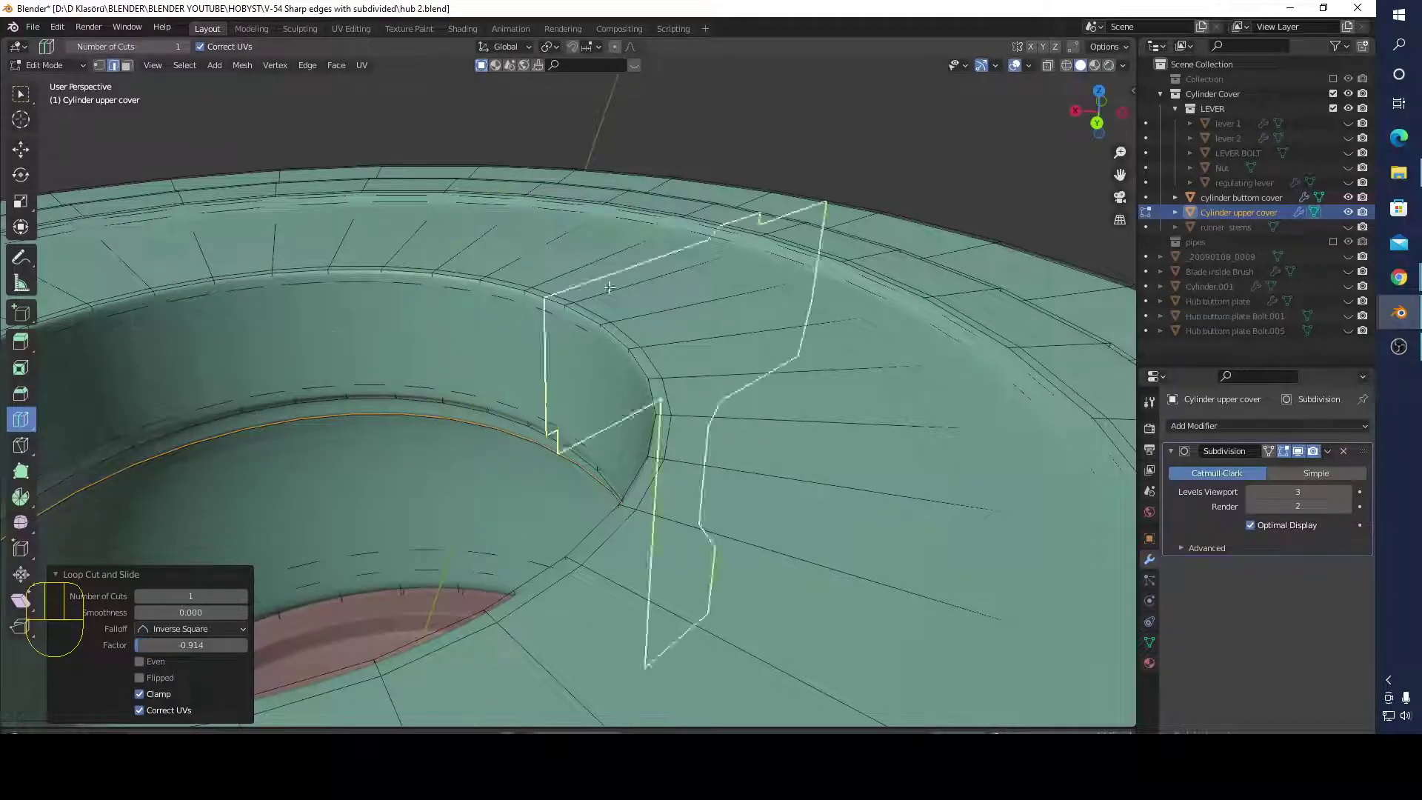
scroll(962, 308, "down", 3)
middle_click_drag(962, 308, 898, 242)
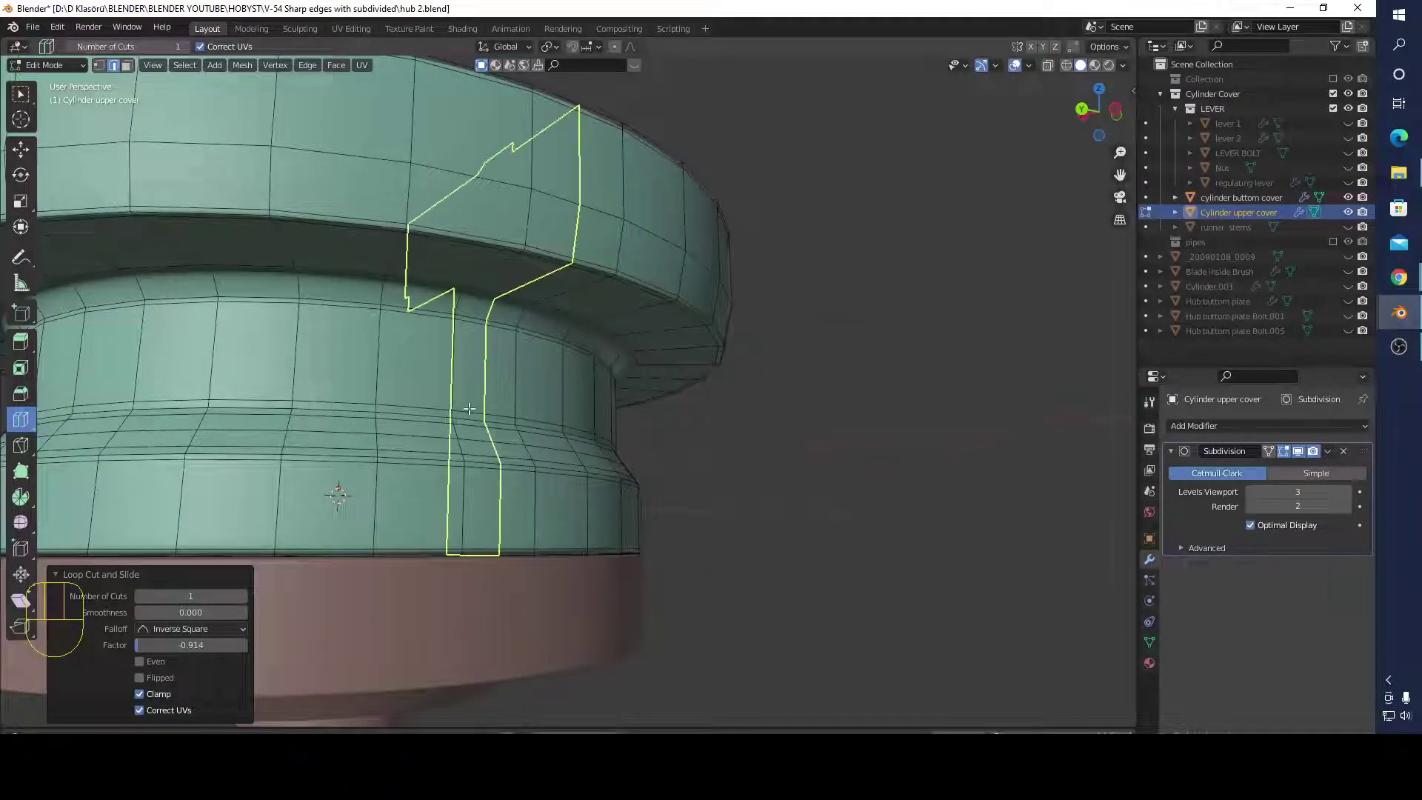
scroll(898, 241, "down", 4)
middle_click_drag(734, 456, 746, 502)
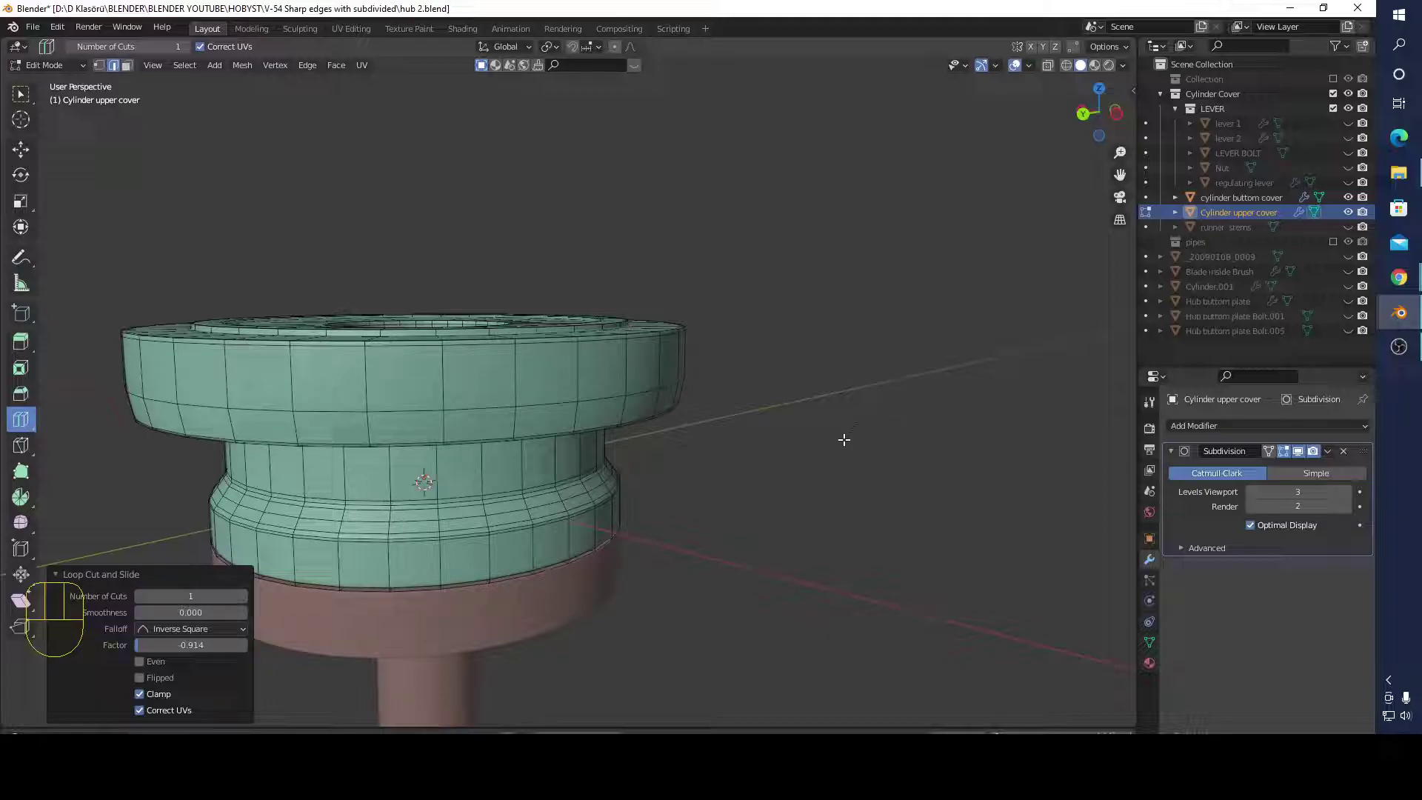
middle_click_drag(852, 531, 866, 536)
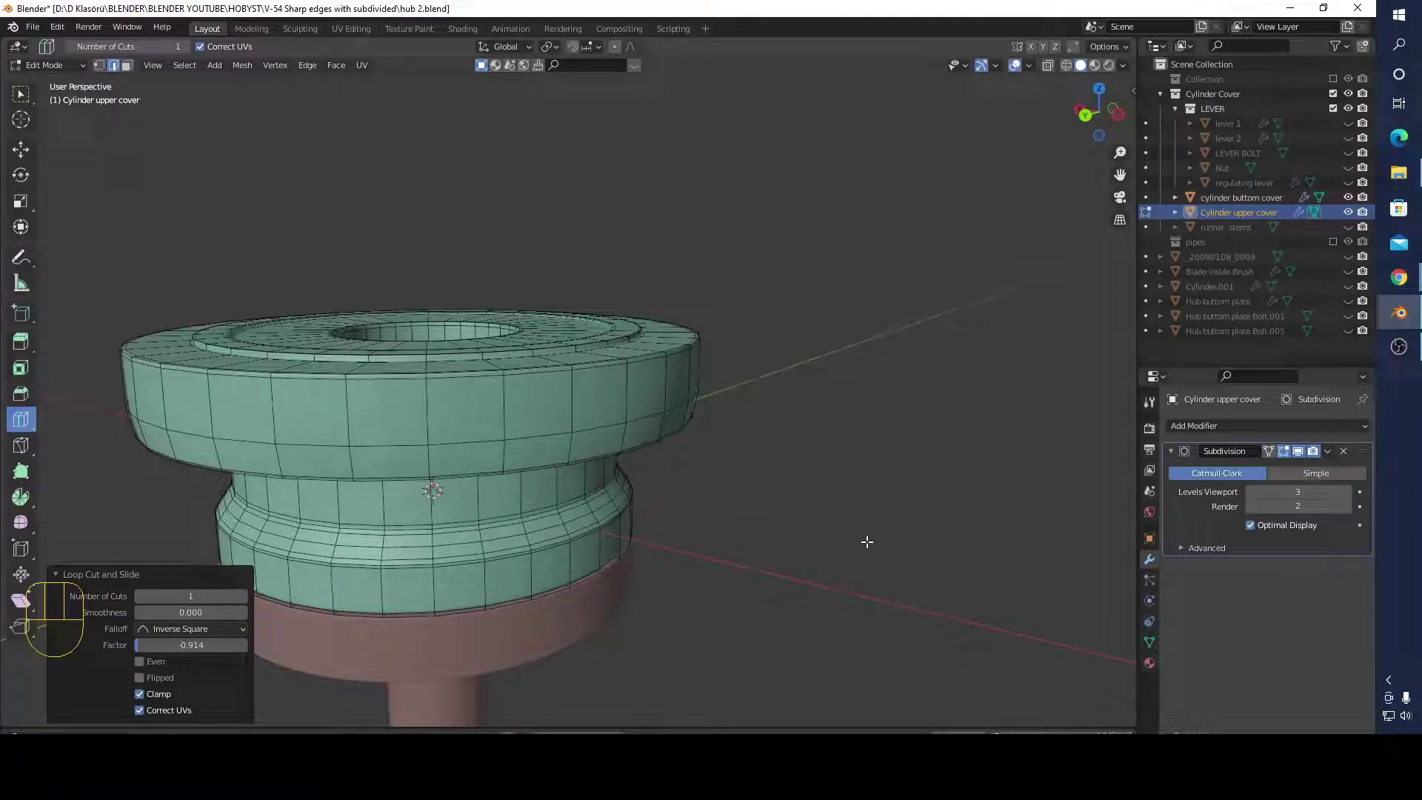
Step: Save hub 2.blend with Ctrl+S and start a new file from the File menu
key("ctrl+s")
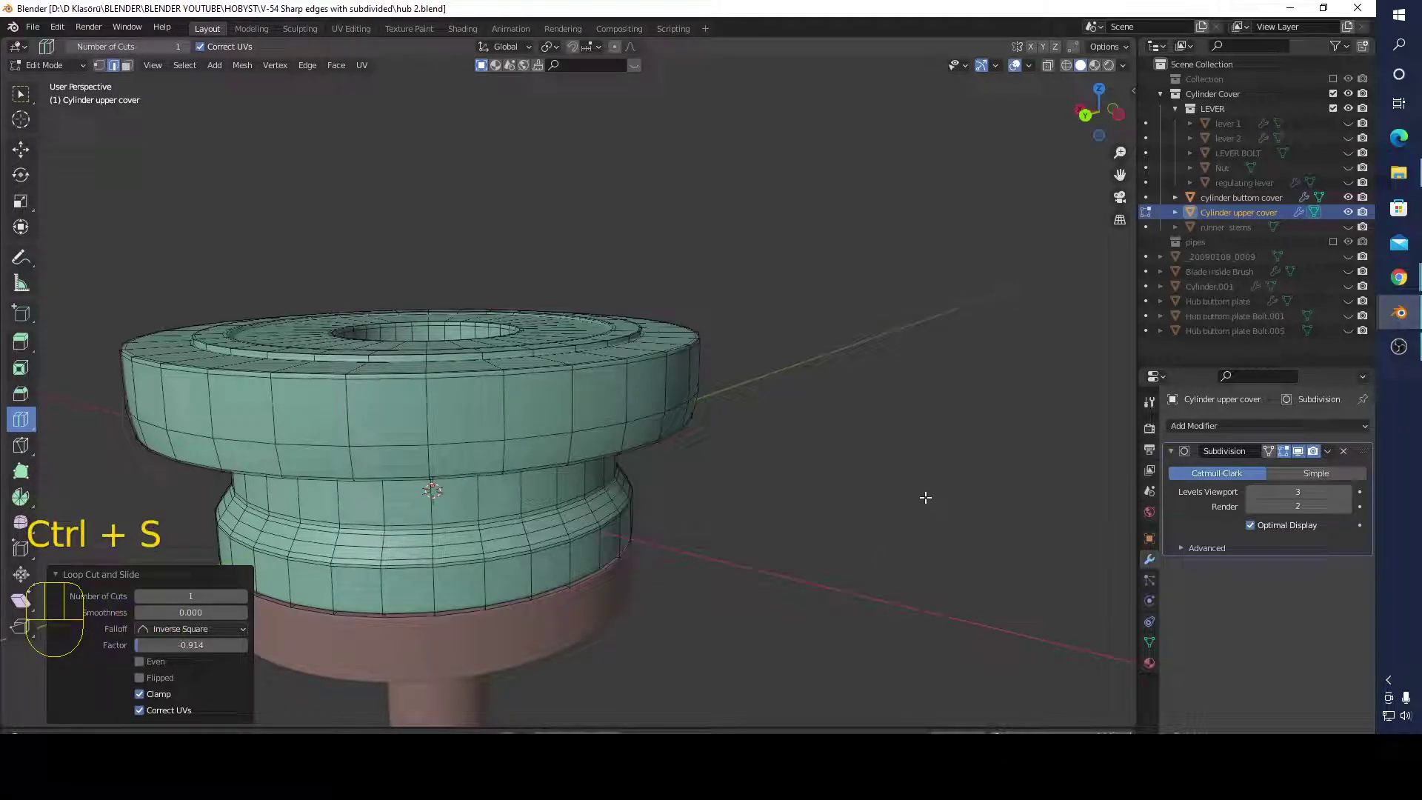
mouse_move(1398, 313)
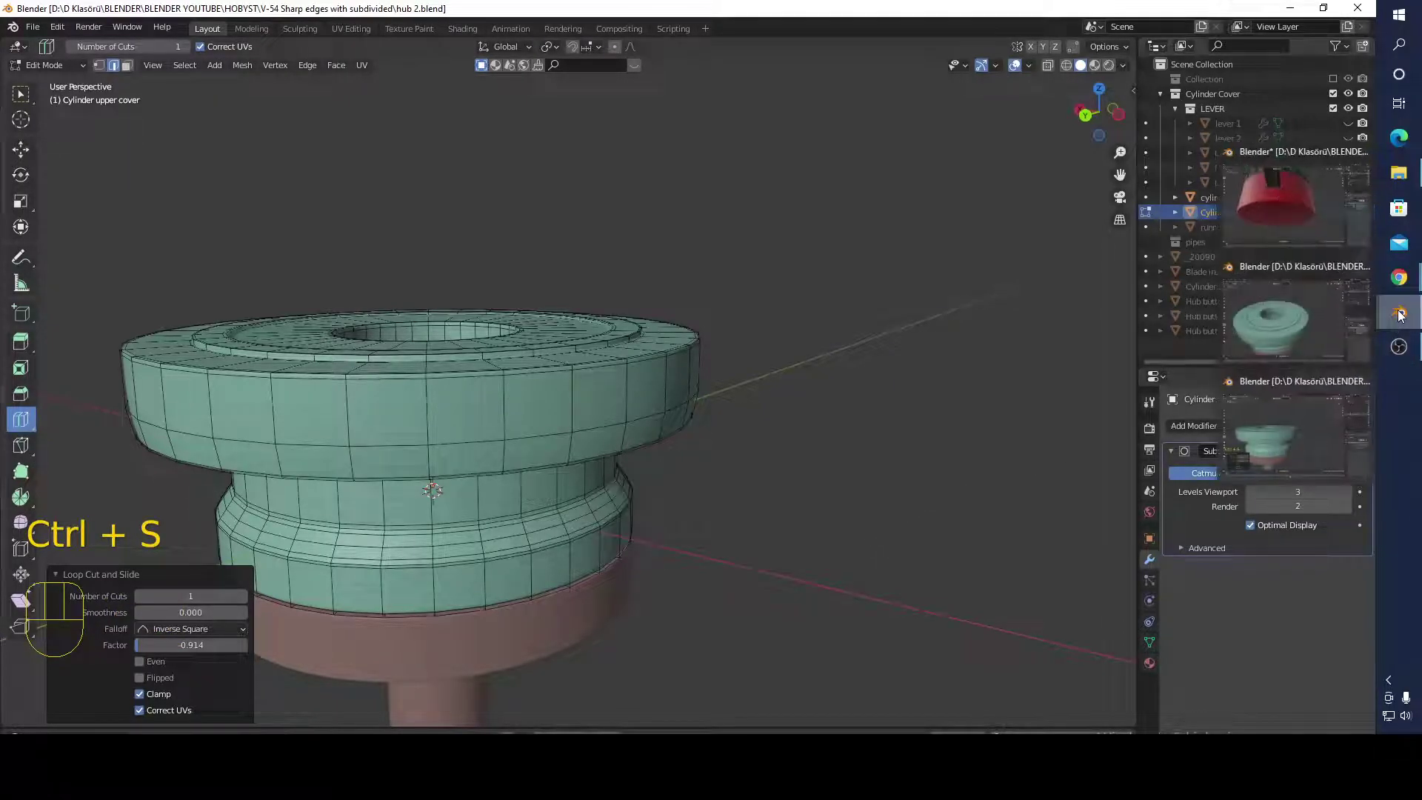
left_click(32, 30)
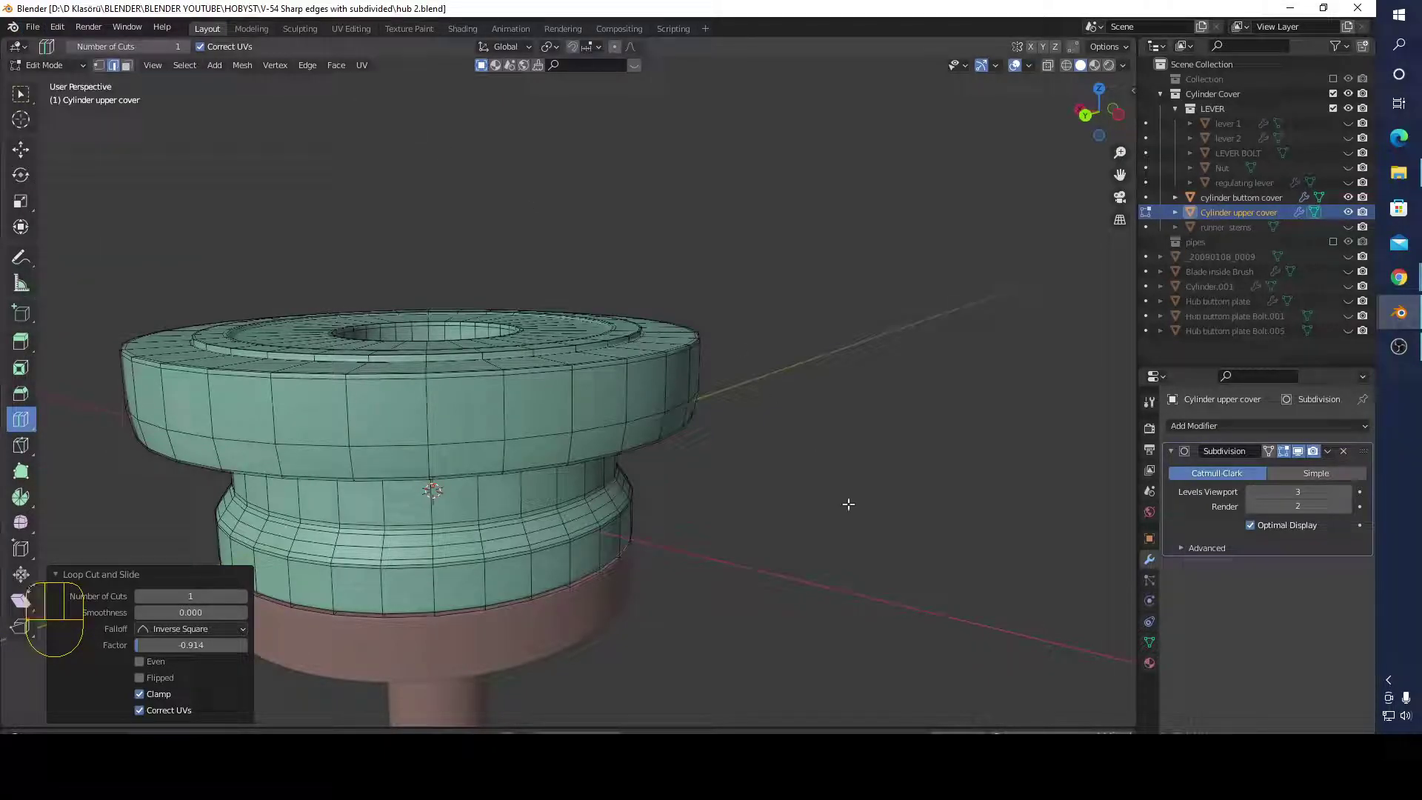
left_click(32, 27)
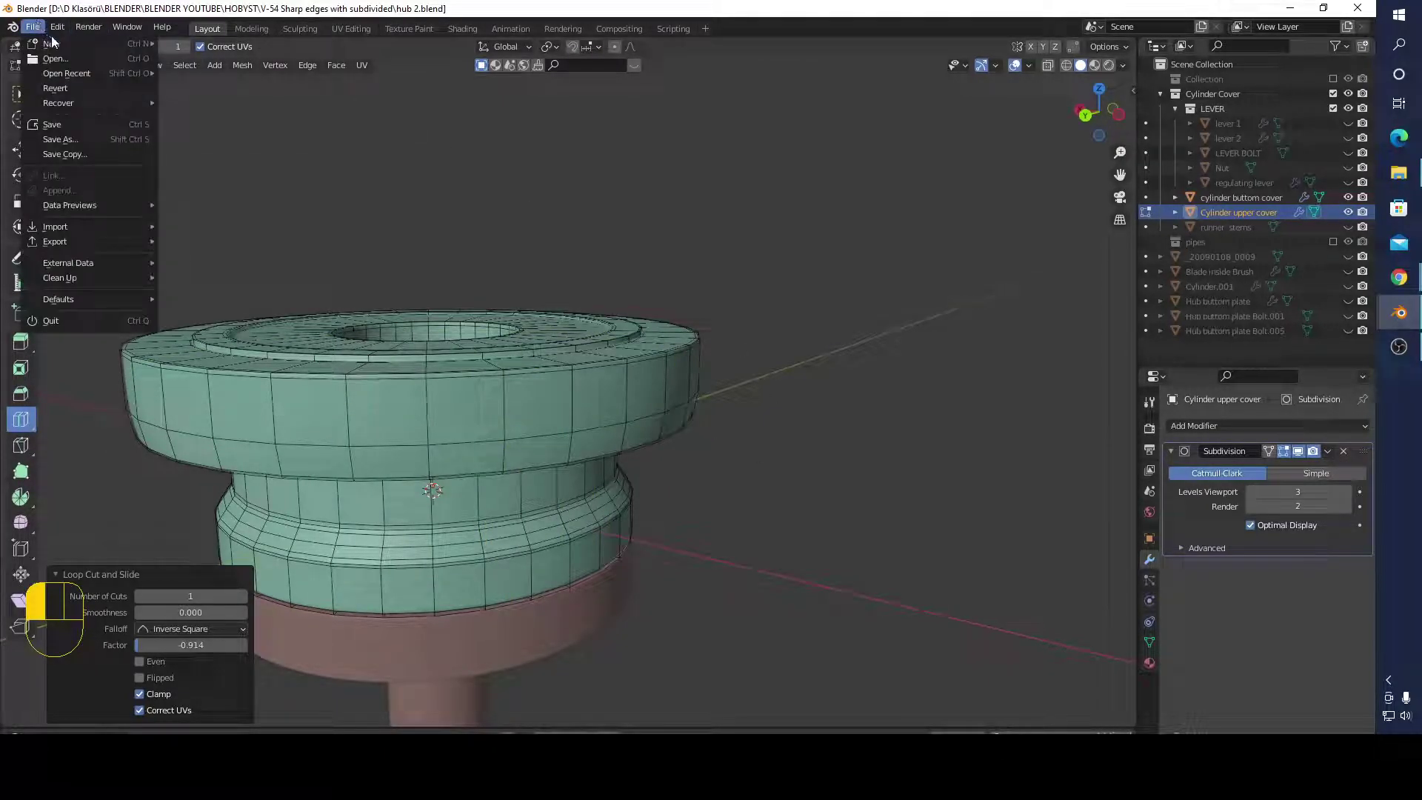
Step: Start a new General scene
mouse_move(45, 46)
left_click(189, 49)
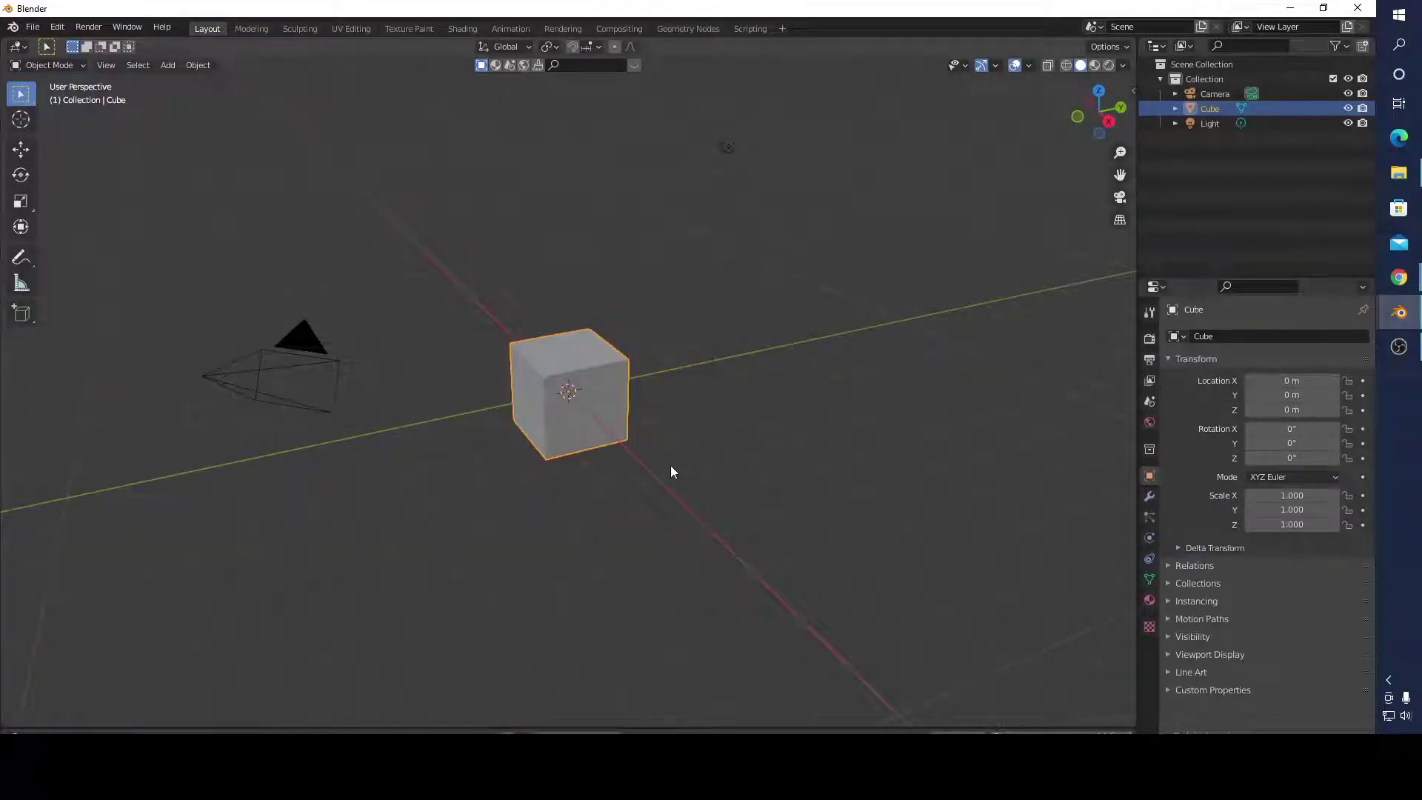
scroll(672, 472, "up", 3)
Step: Give the default cube a Subdivision Surface modifier at viewport level 2 and enter Edit Mode
left_click(1149, 495)
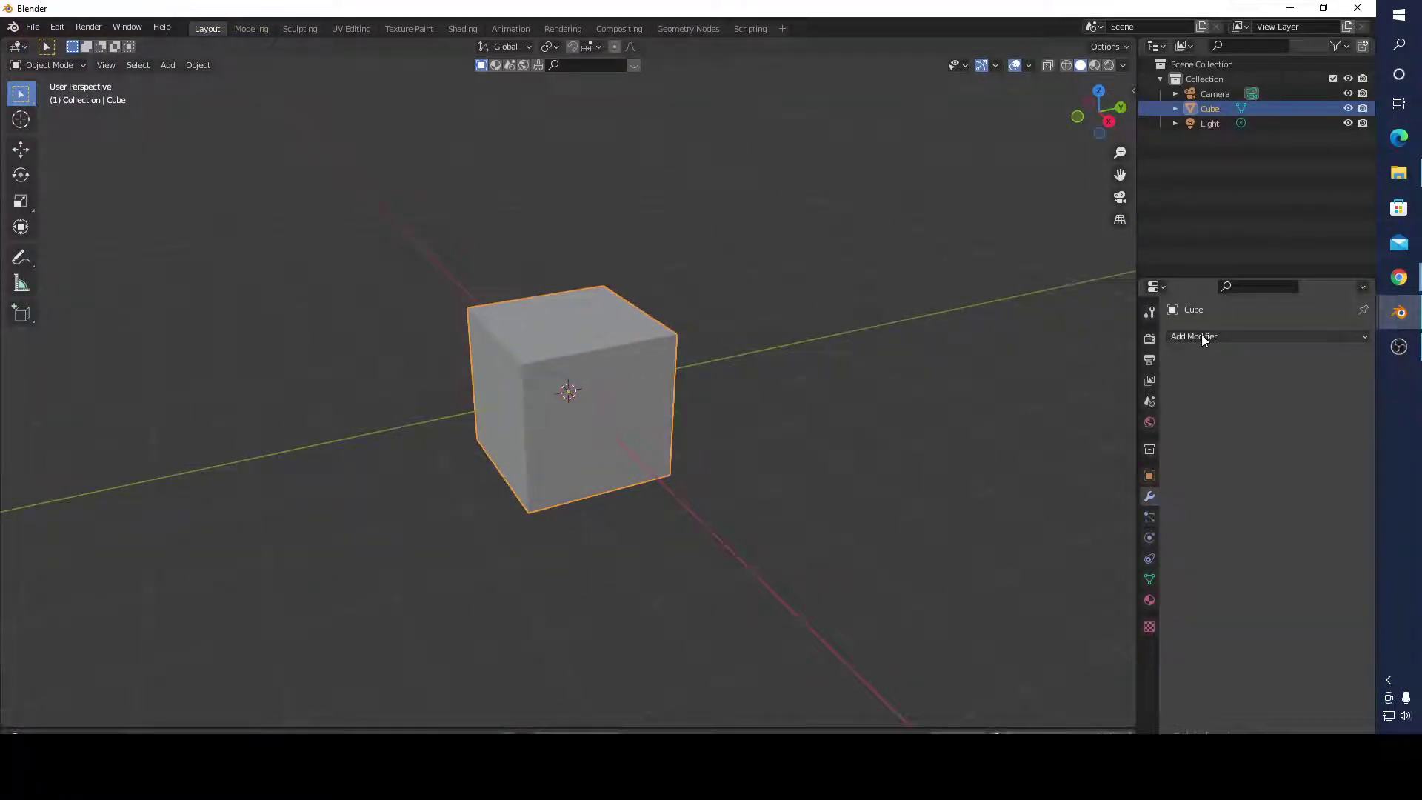
left_click(1201, 335)
left_click(1095, 604)
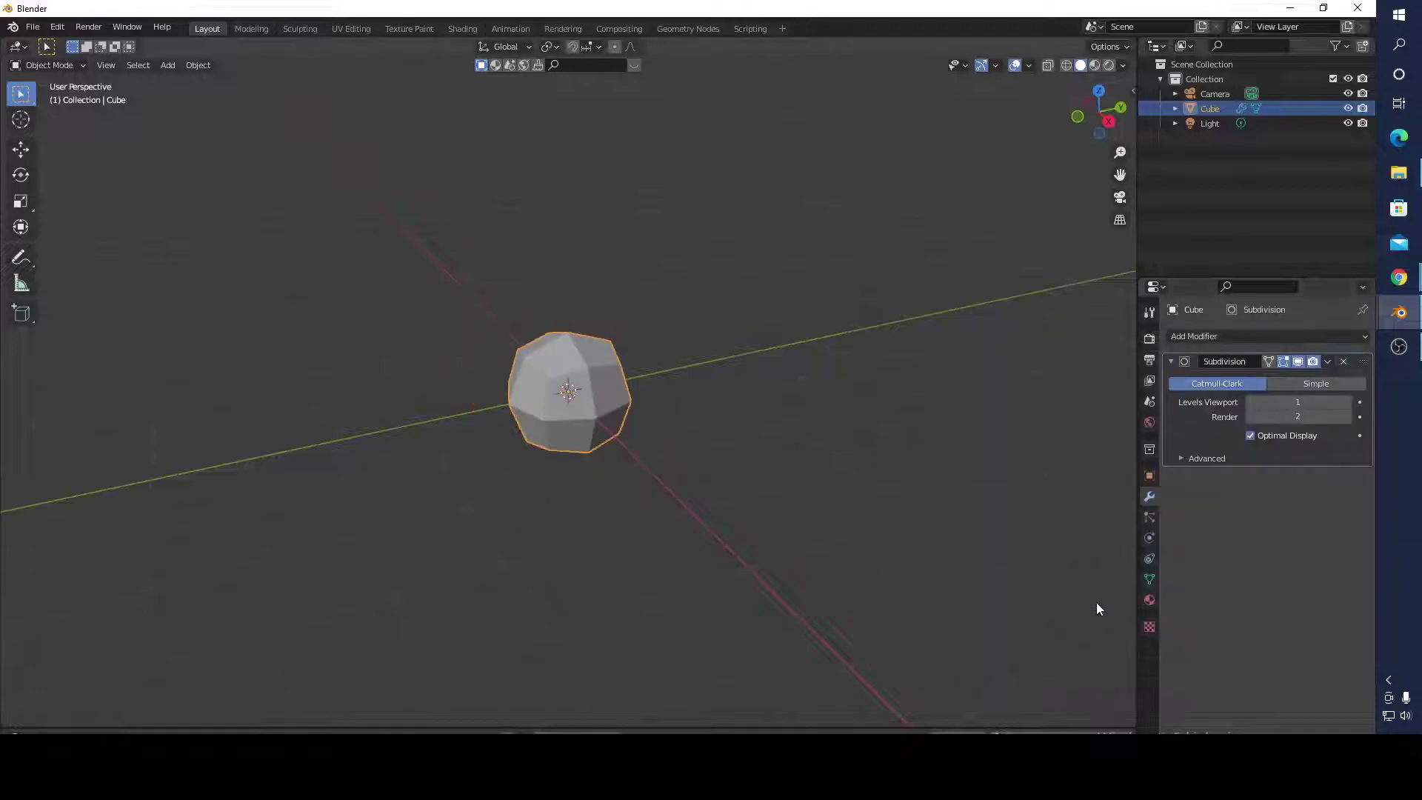
left_click(1322, 407)
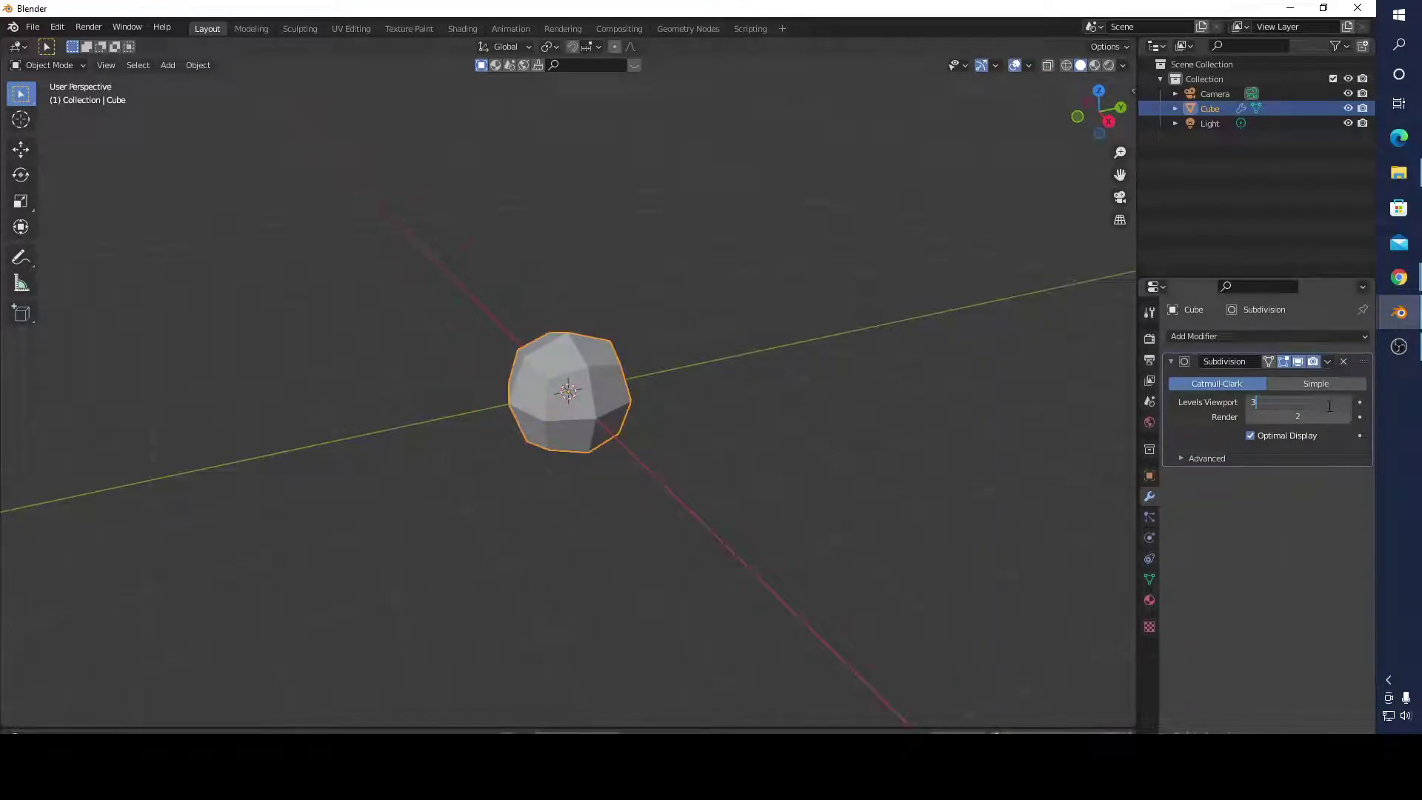
key("Return")
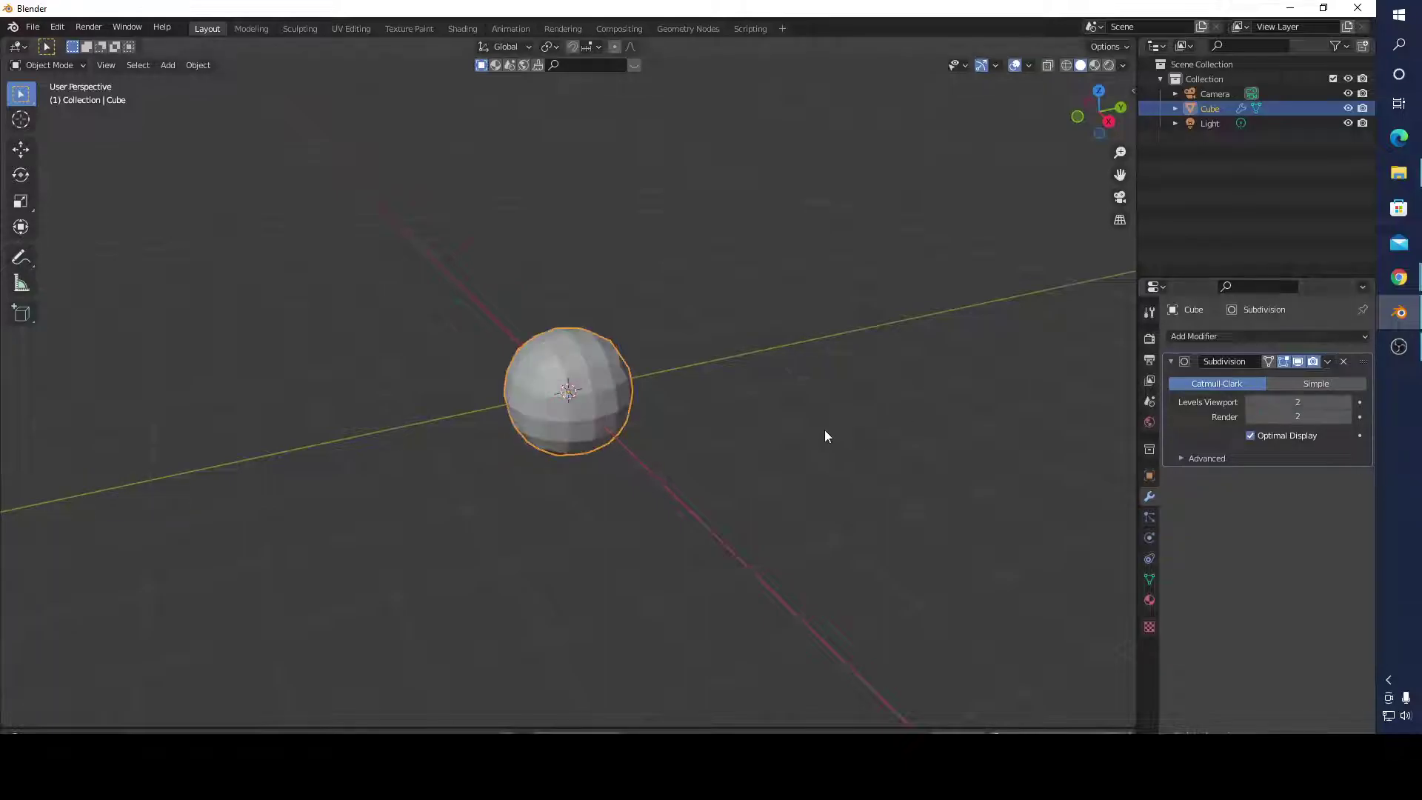
scroll(624, 461, "up", 1)
middle_click_drag(624, 460, 565, 431)
scroll(575, 452, "up", 3)
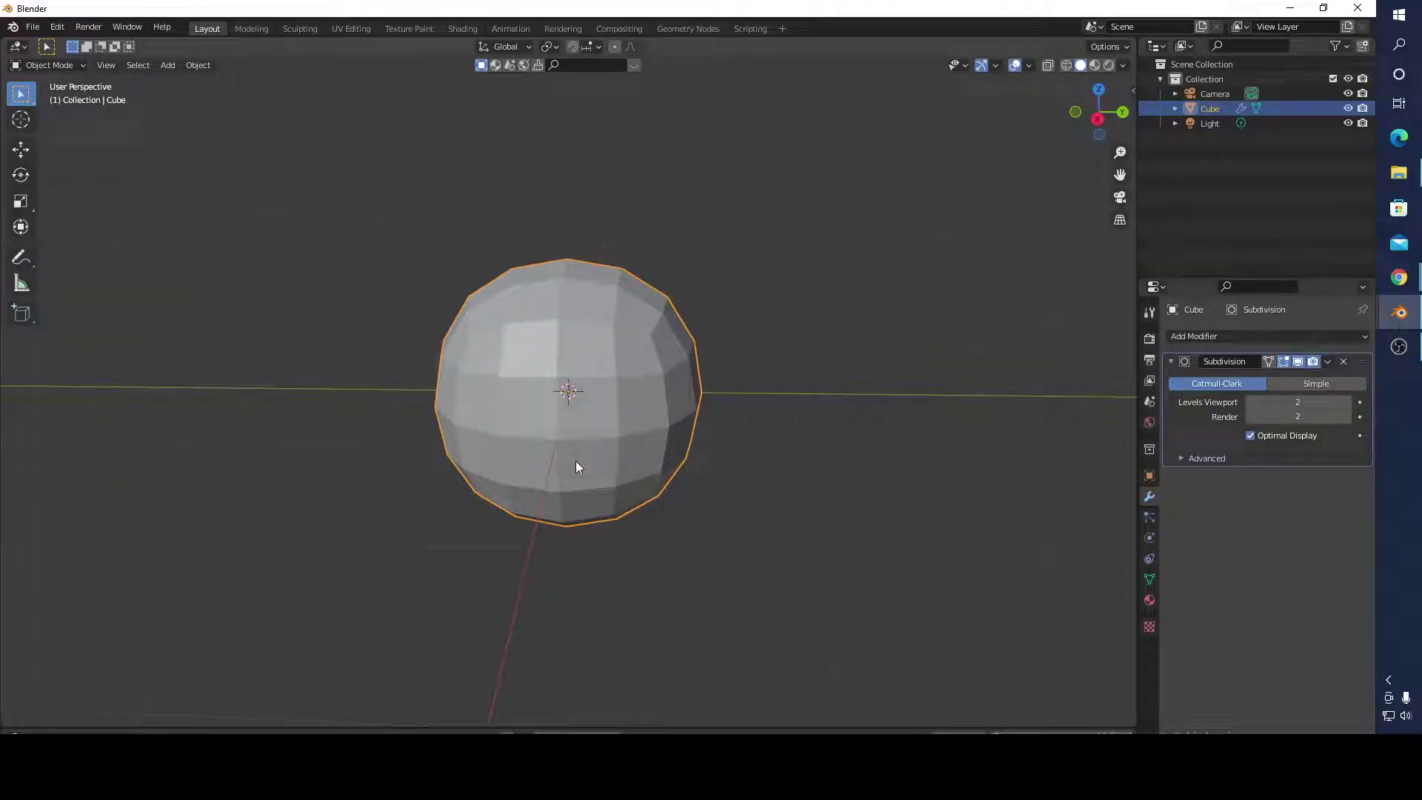
key("Tab")
Step: In right-side wireframe view, box-select the cube's top vertices and delete the top face
middle_click_drag(813, 509, 1027, 307)
left_click(1106, 118)
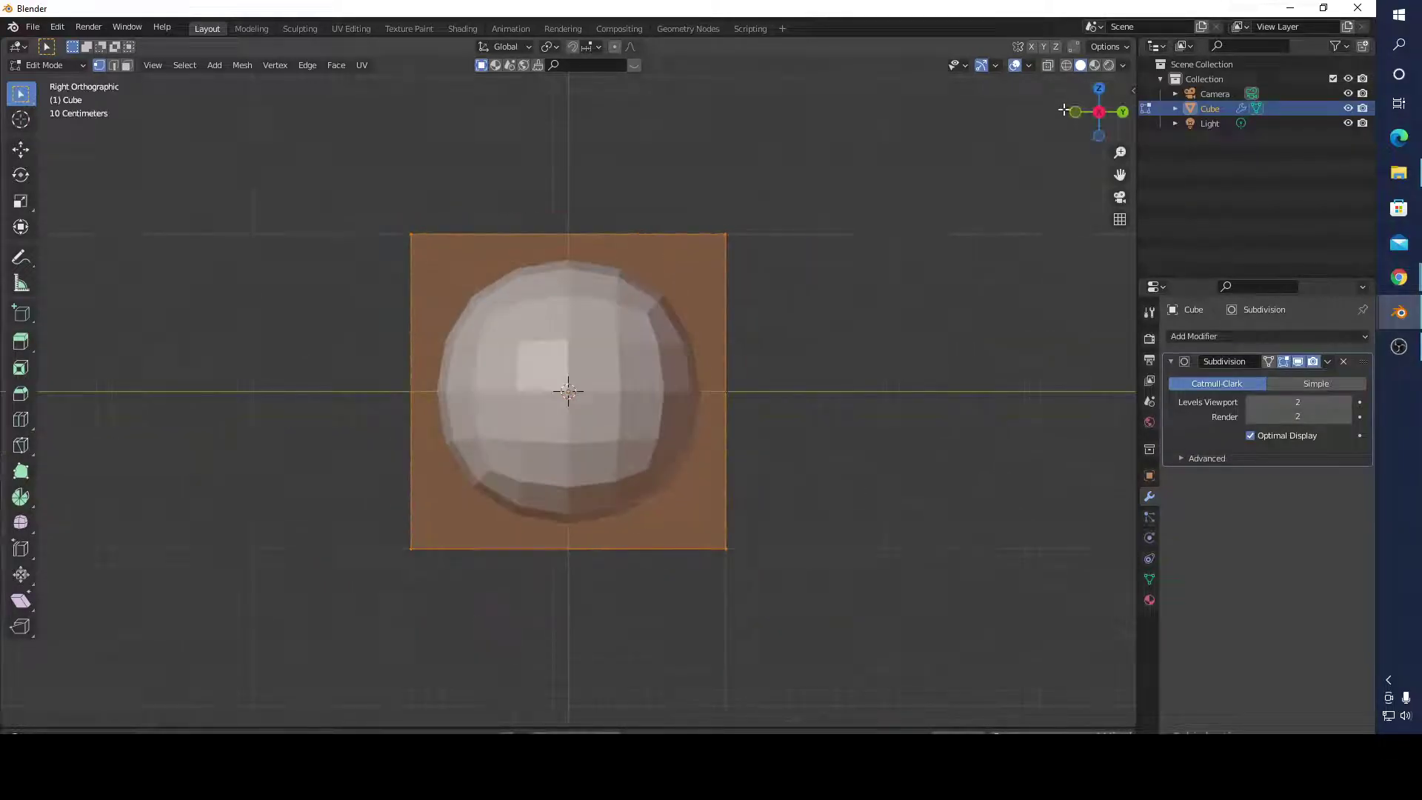
left_click(1065, 67)
left_click_drag(340, 183, 762, 330)
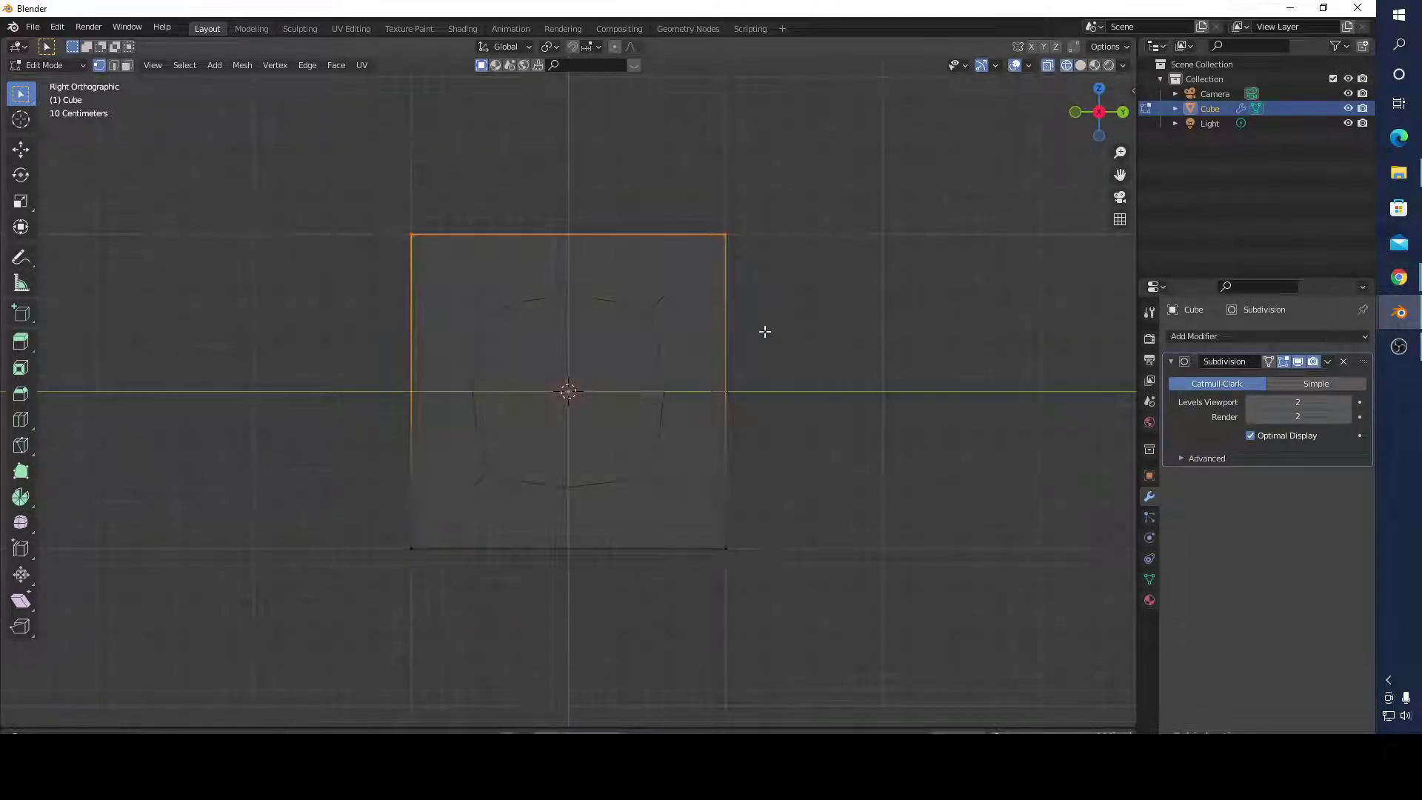
key("x")
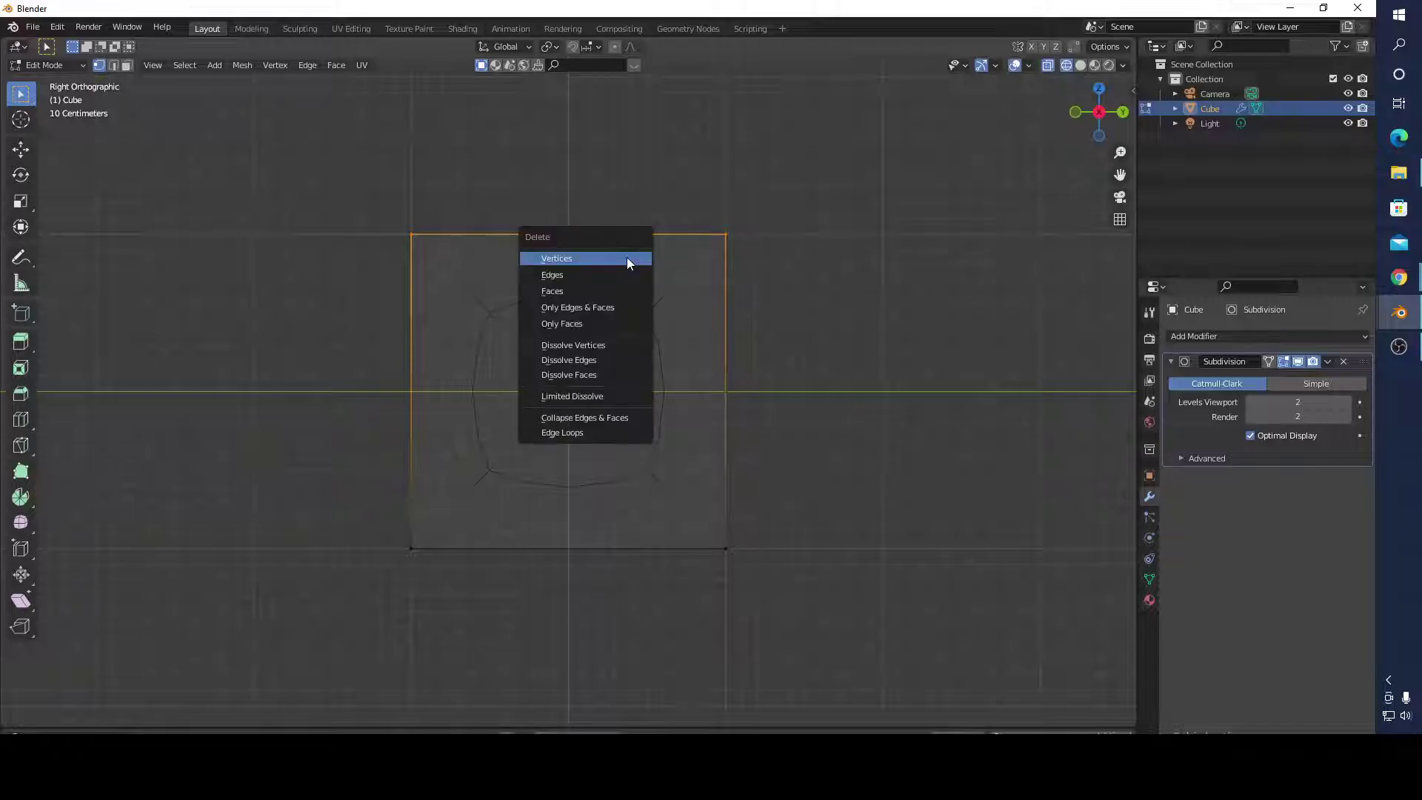
left_click(618, 293)
Step: Delete only the bottom faces and inspect the open shell in solid shading
left_click_drag(346, 502, 835, 666)
key("x")
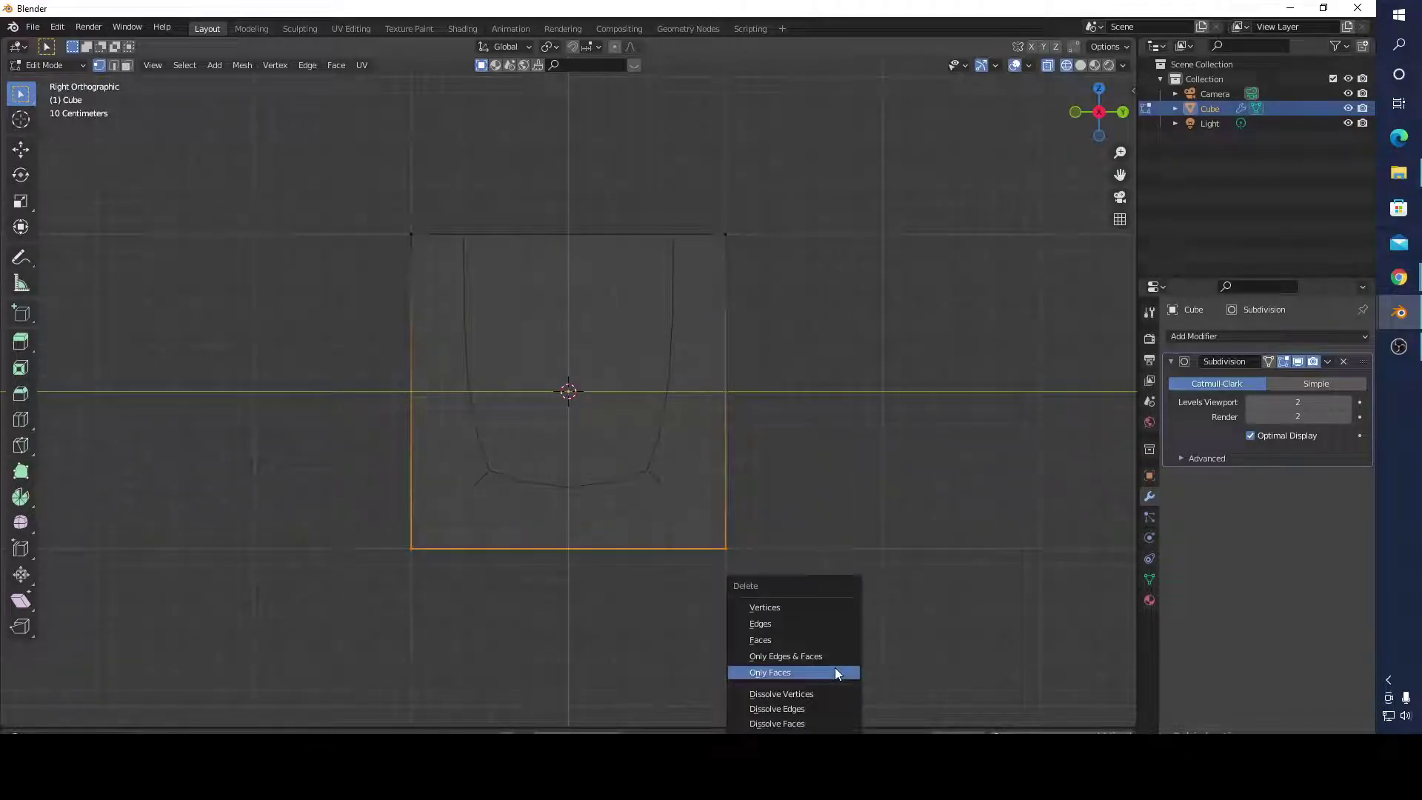
left_click(814, 635)
middle_click_drag(804, 543, 821, 548)
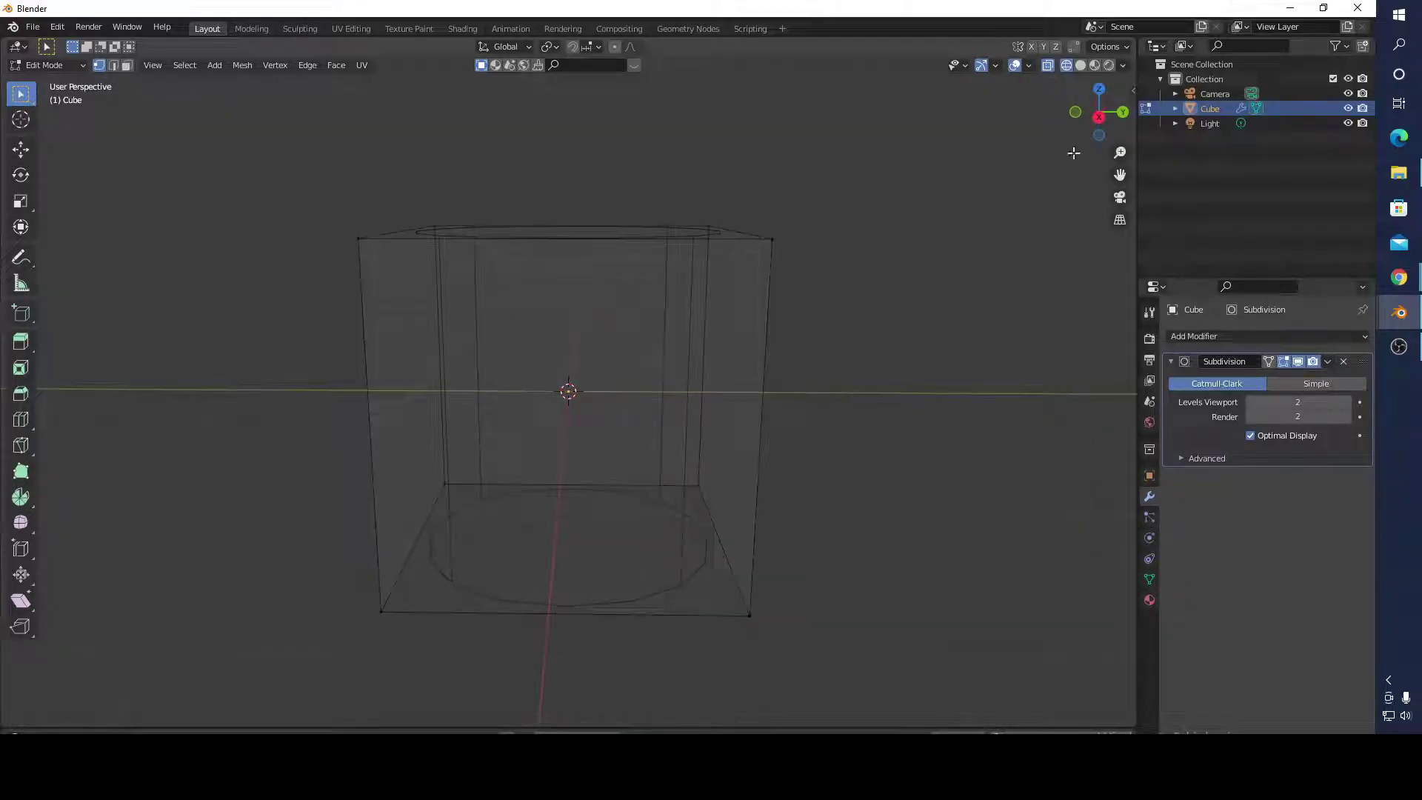
key("shift+z")
mouse_move(907, 252)
middle_mouse_down()
mouse_move(829, 324)
mouse_move(788, 311)
mouse_move(800, 292)
mouse_move(804, 315)
middle_mouse_up()
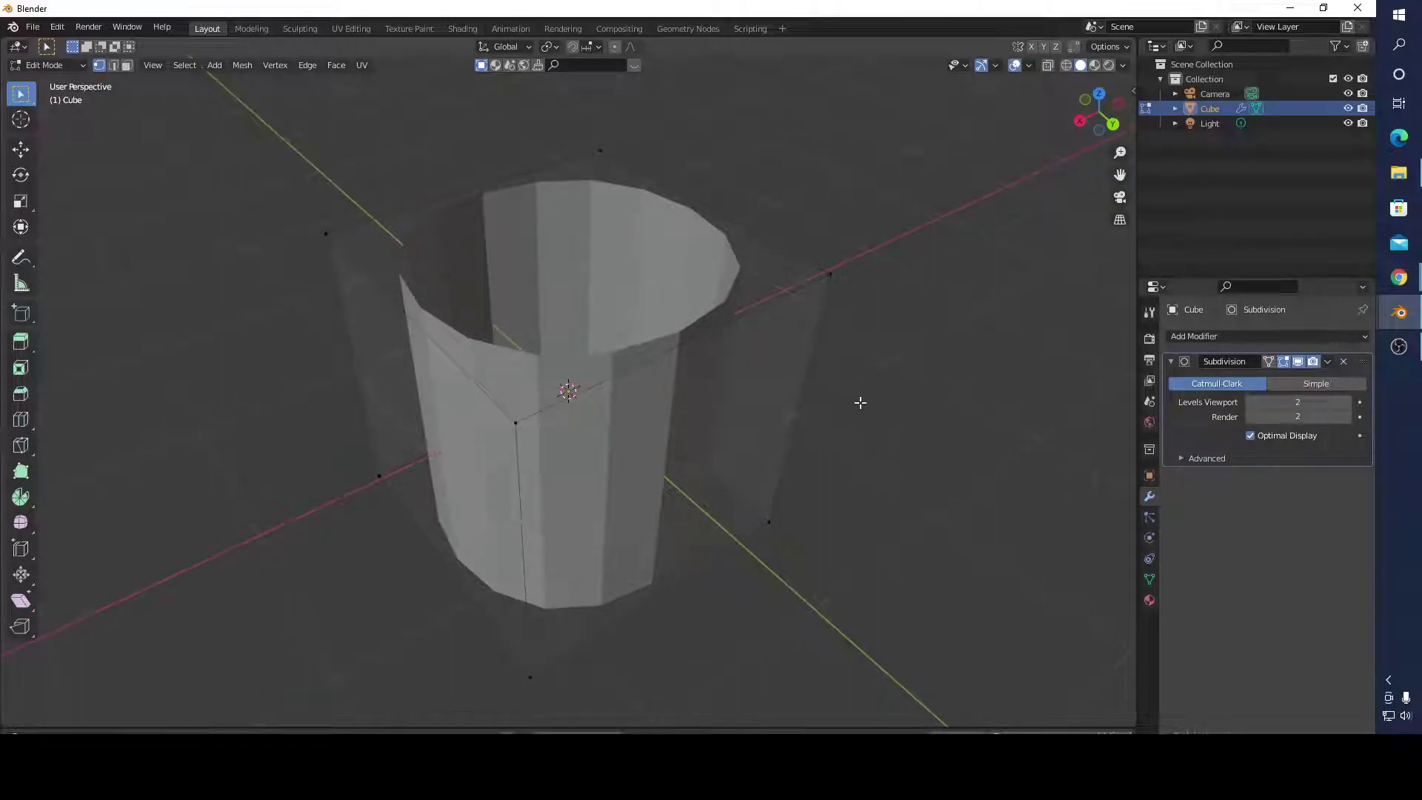
middle_click_drag(859, 402, 801, 400)
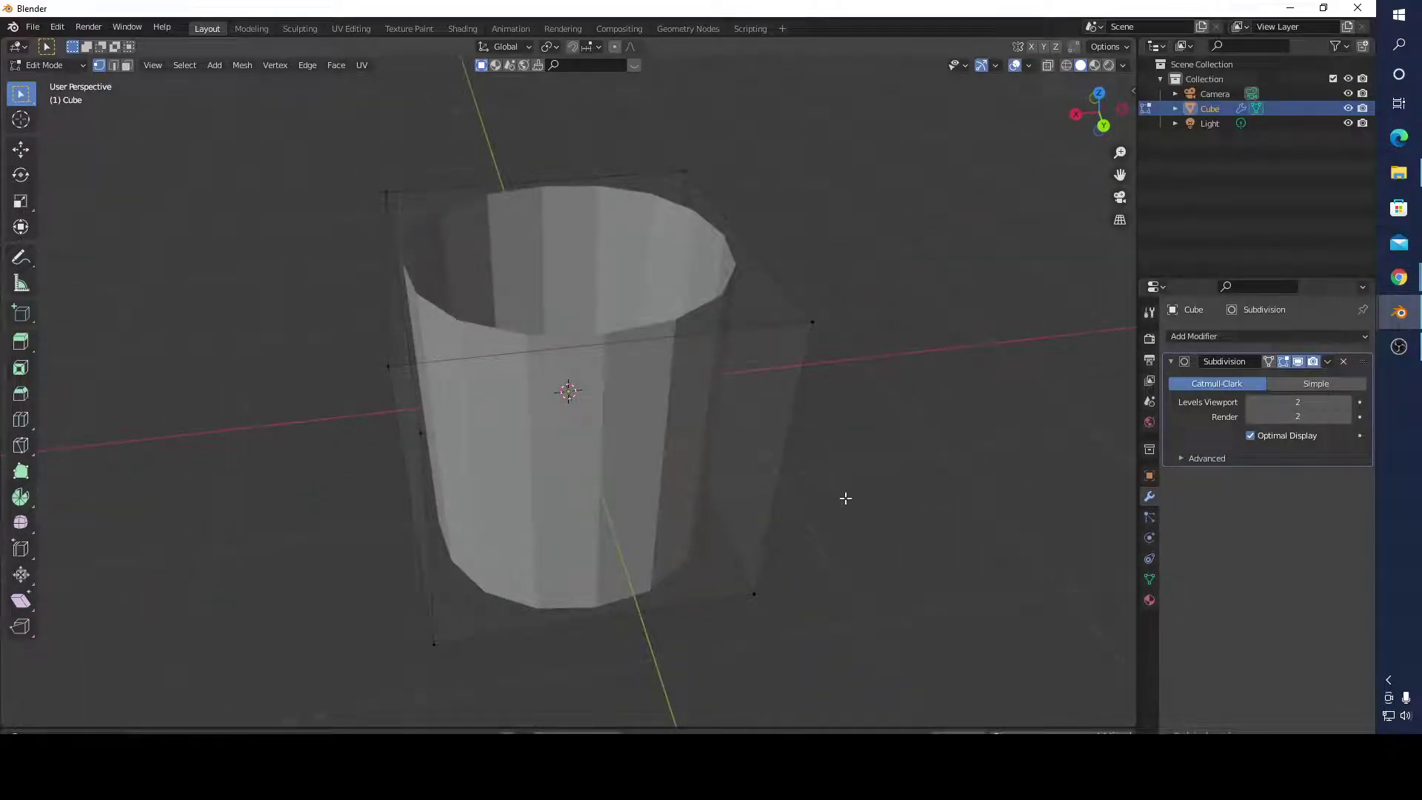
middle_click_drag(846, 498, 765, 486)
middle_click_drag(1021, 485, 852, 502)
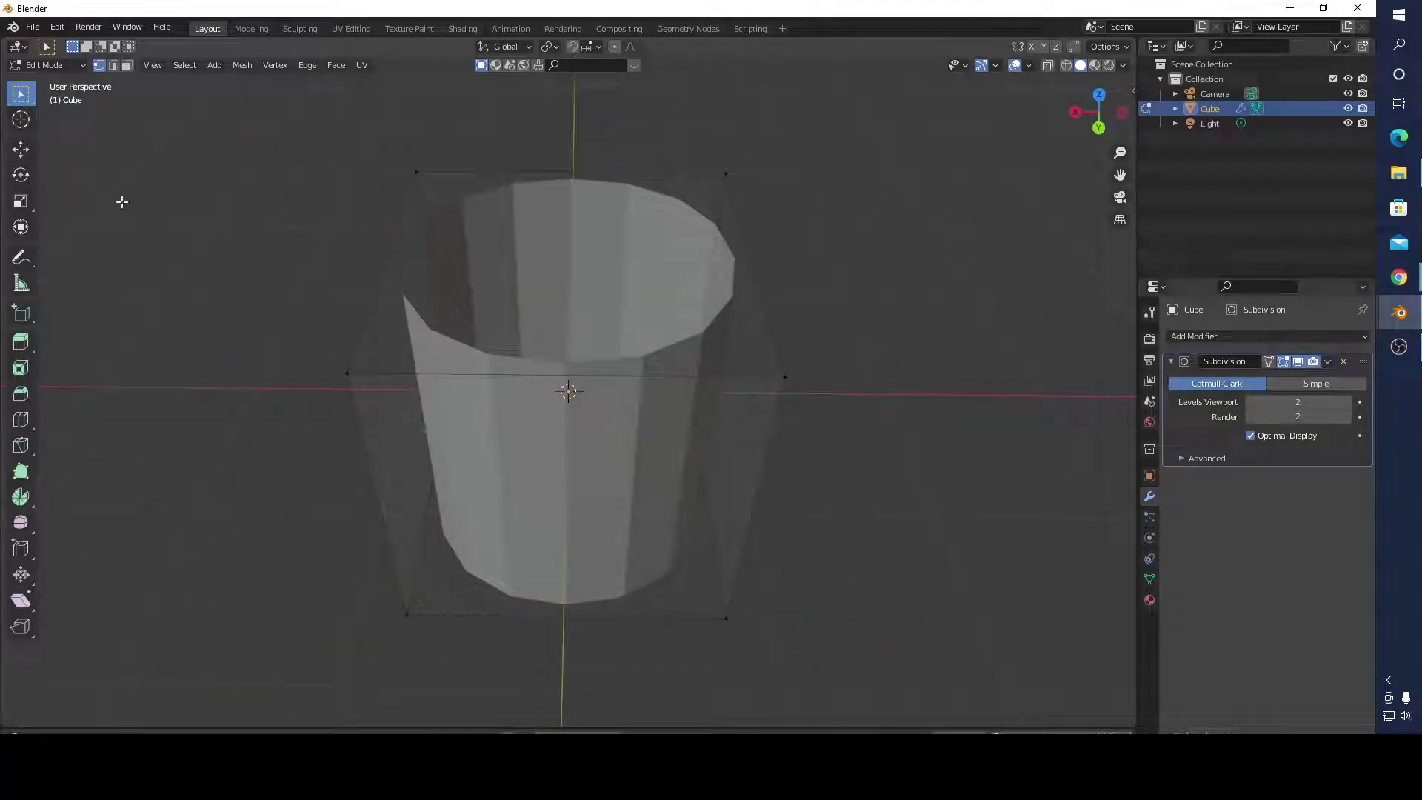
Step: Add a two-cut loop across the front face and spread both loops toward the corners along X
left_click(127, 66)
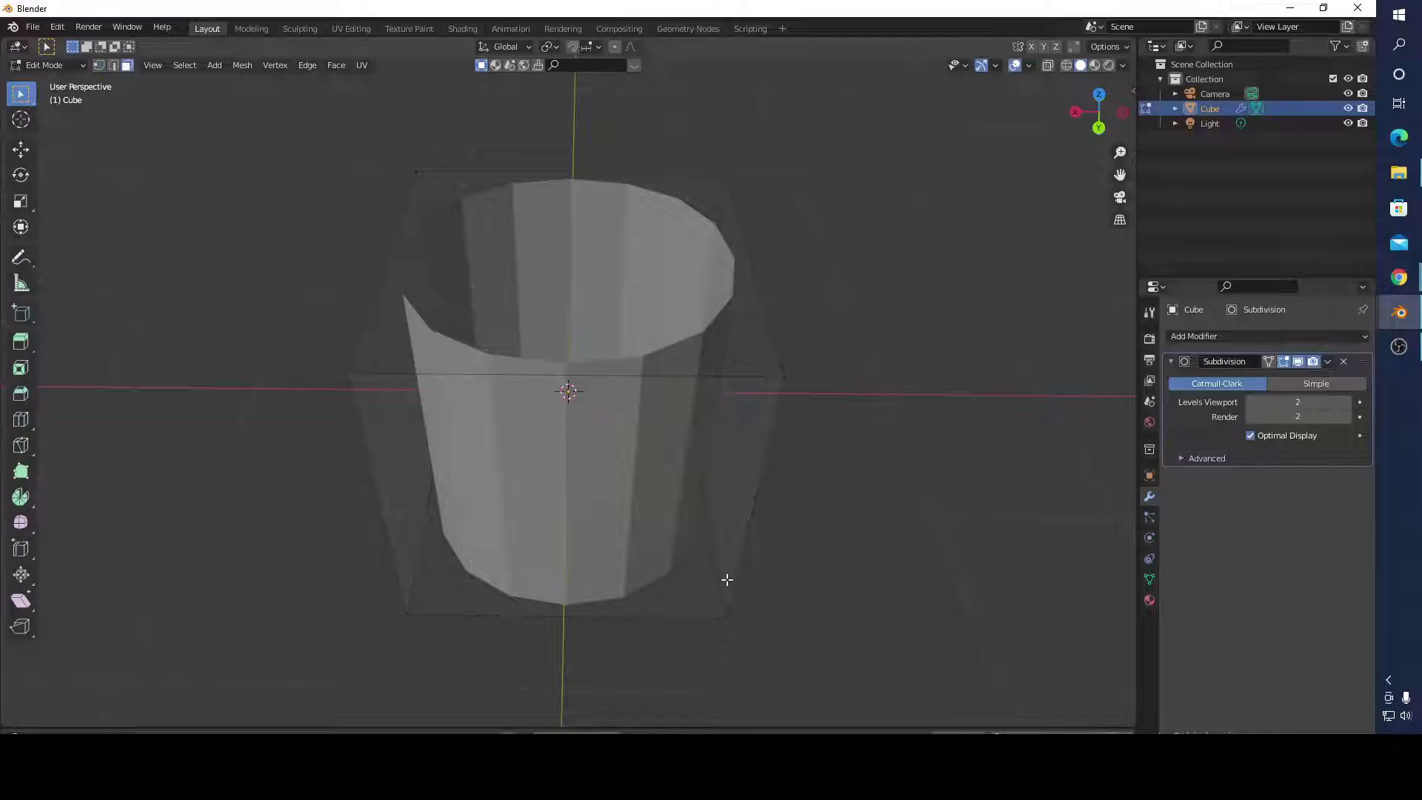
left_click(669, 507)
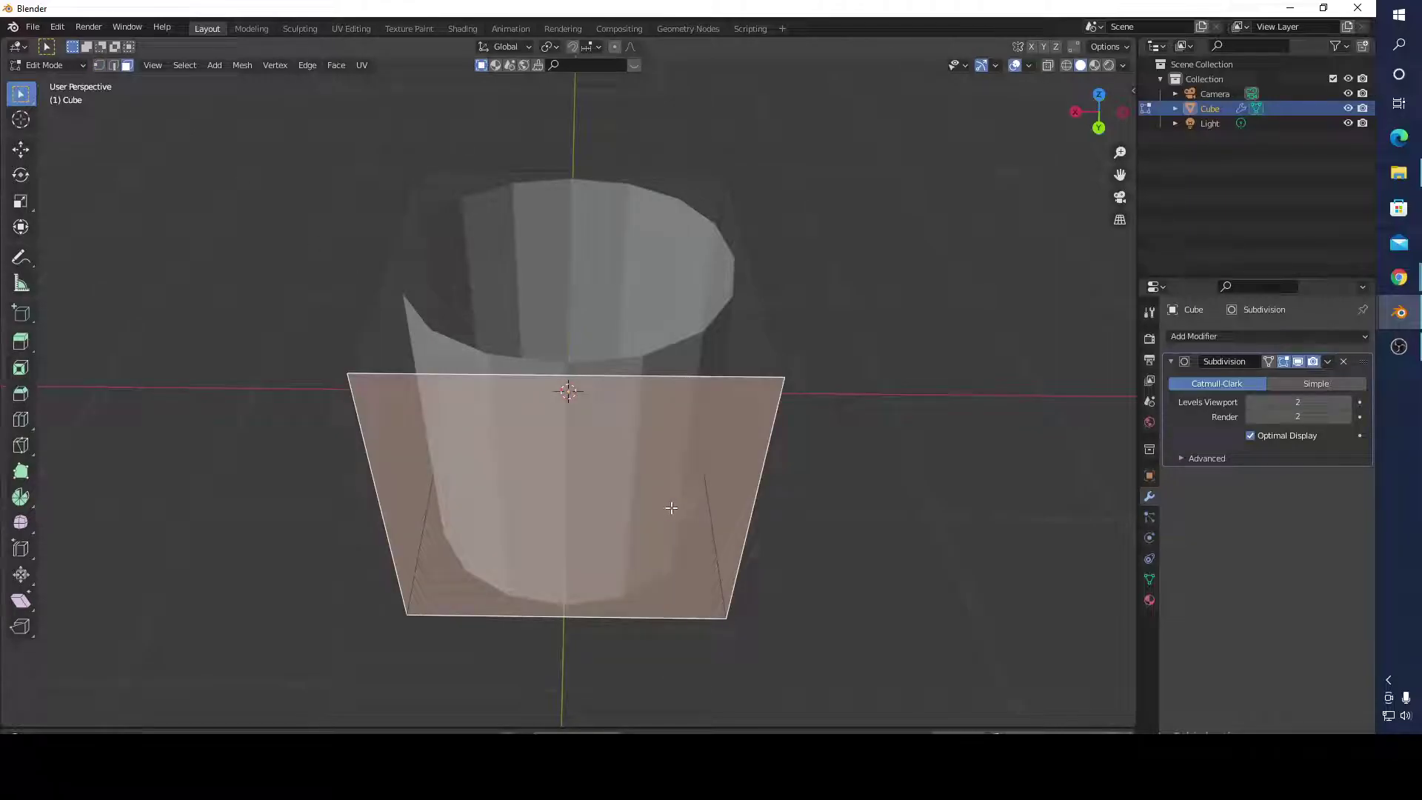
key("ctrl+r")
scroll(561, 378, "up", 1)
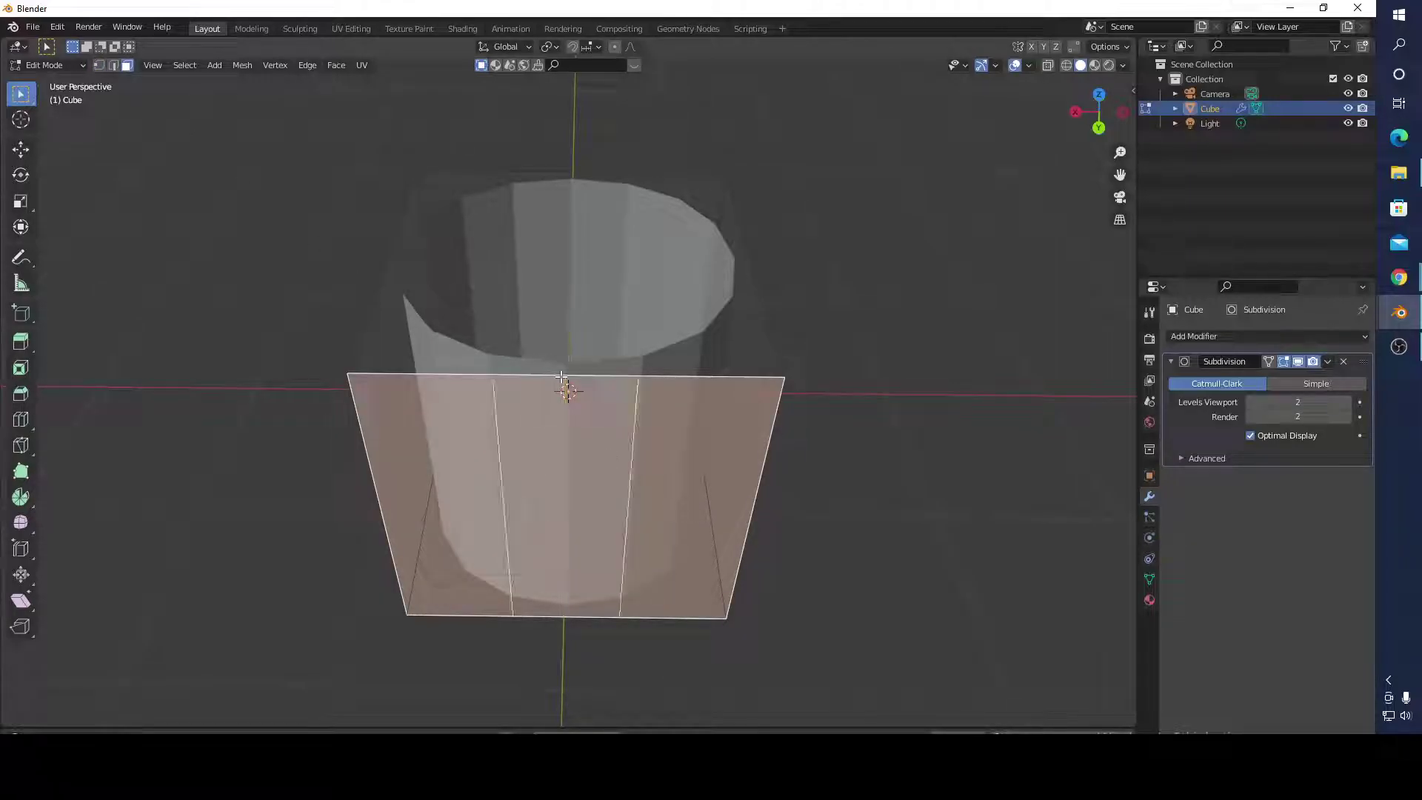
left_click(561, 378)
right_click(560, 376)
key("s")
key("x")
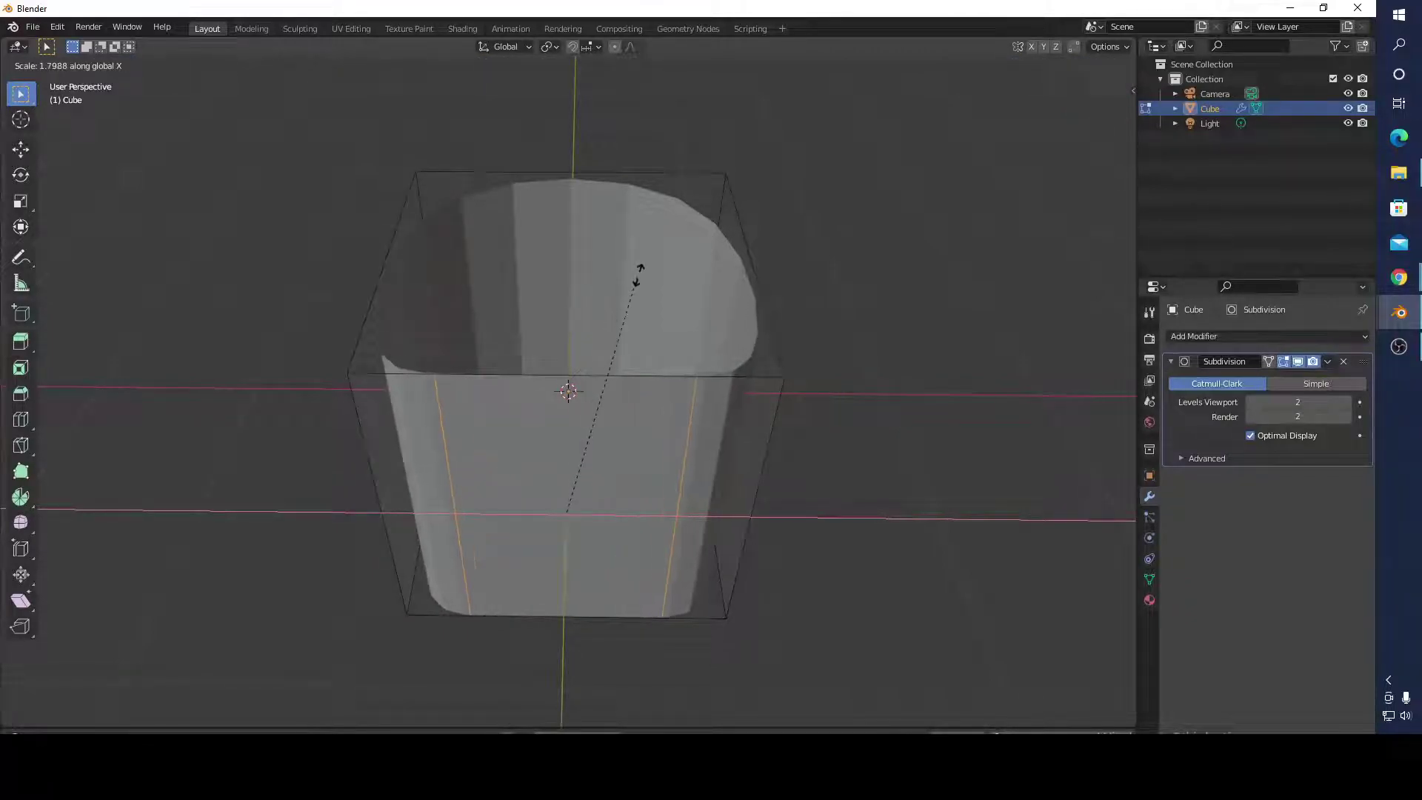
left_click(728, 166)
Step: Add a centred two-cut loop across the side face, leaving it unscaled
middle_click_drag(743, 197, 557, 283)
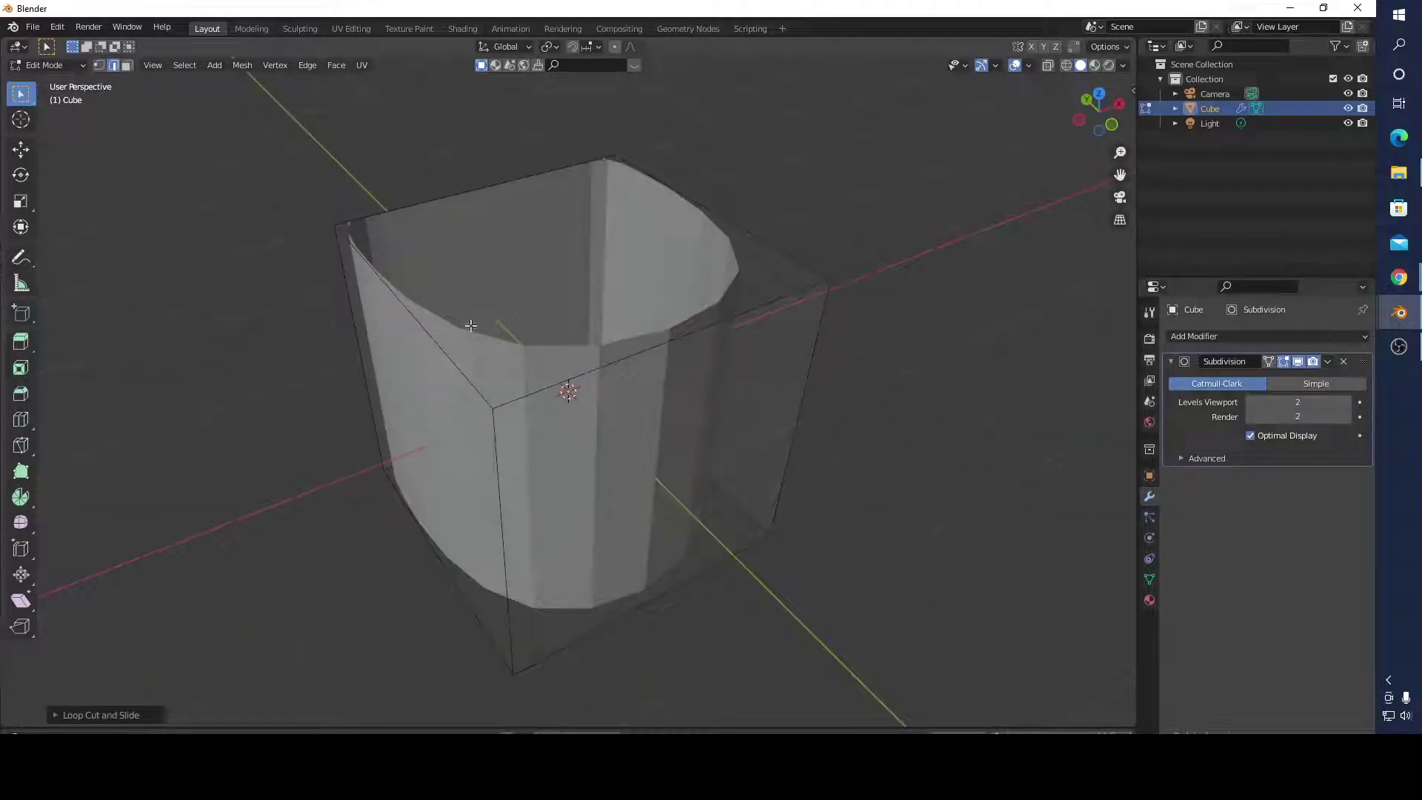
left_click(718, 474)
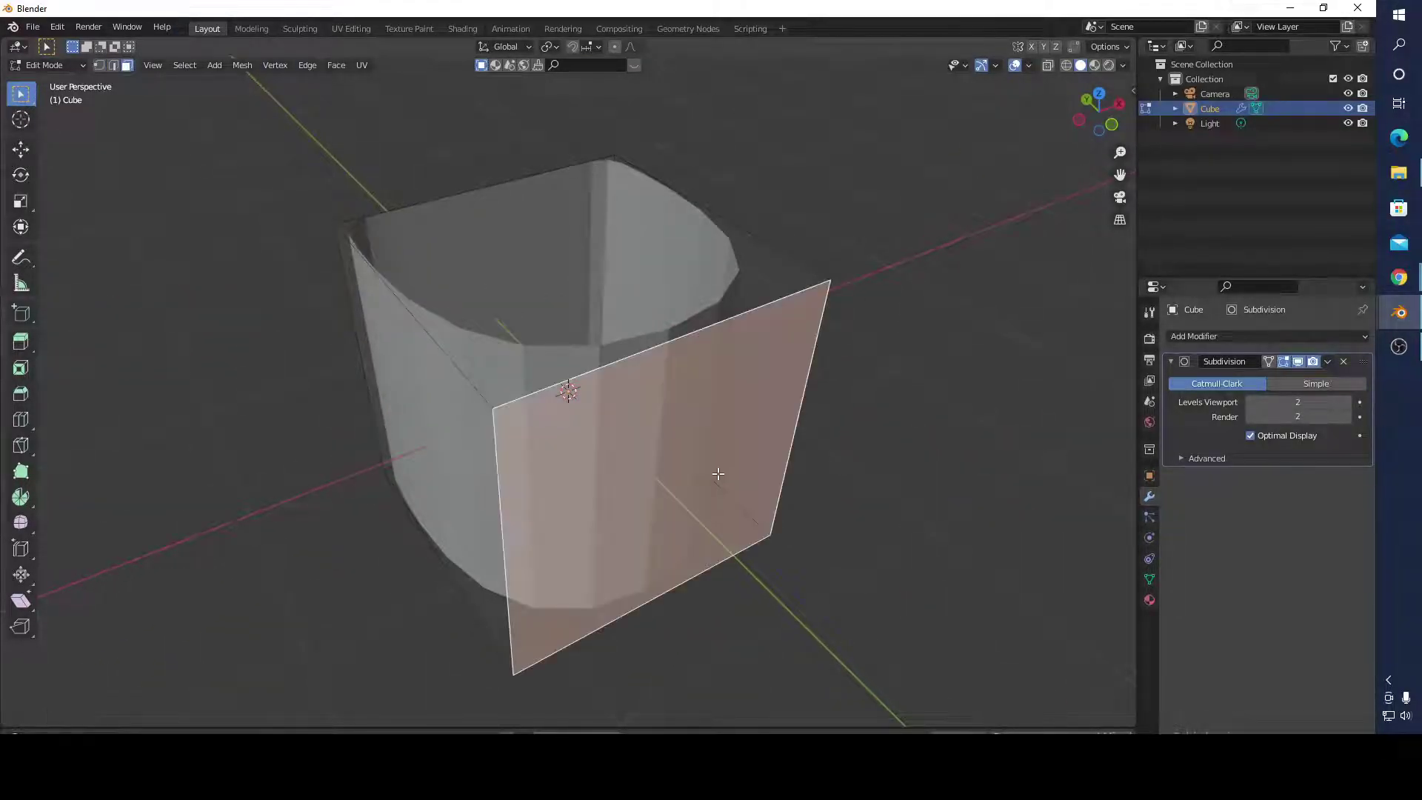
key("ctrl+r")
scroll(643, 362, "up", 1)
left_click(643, 362)
right_click(644, 363)
key("s")
key("x")
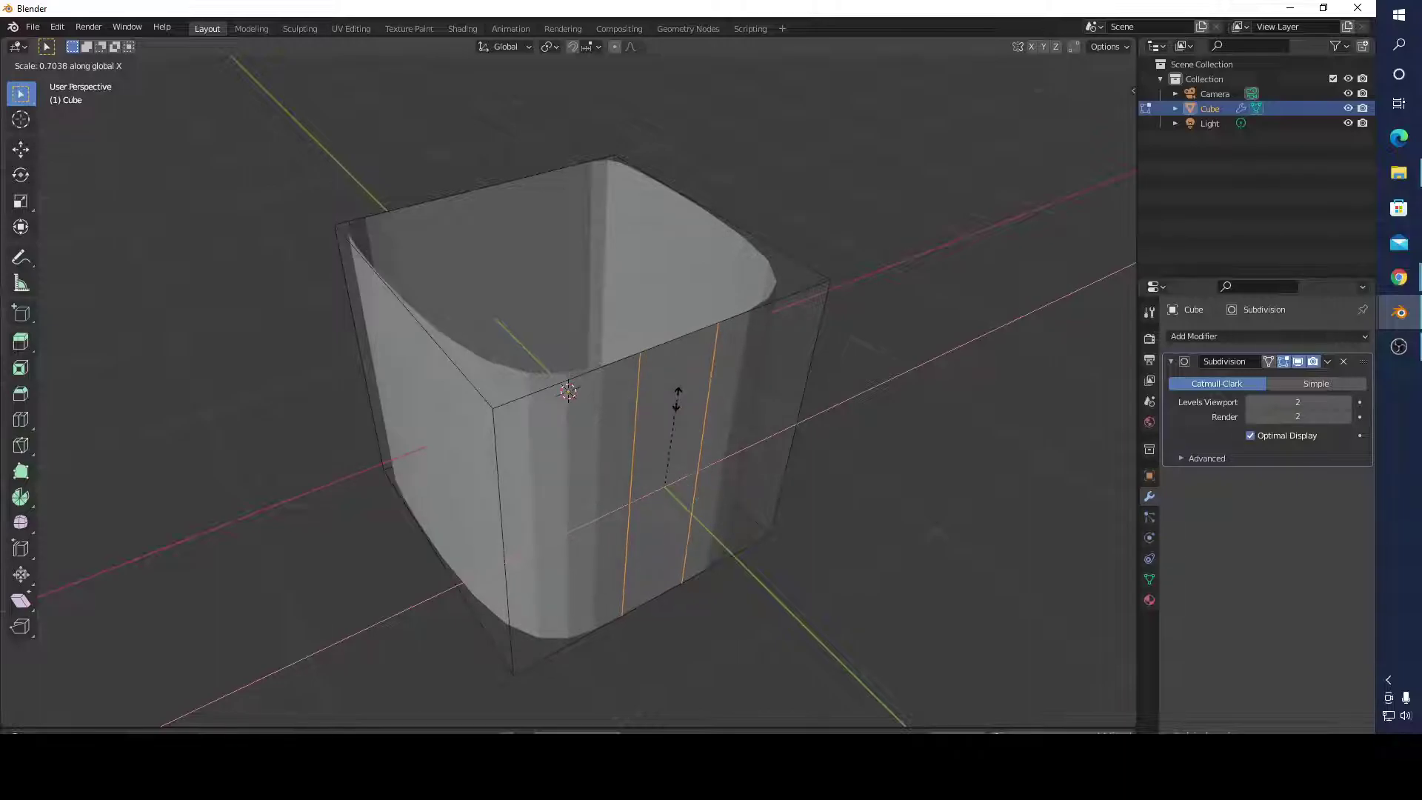
right_click(842, 418)
middle_click_drag(842, 418, 876, 407)
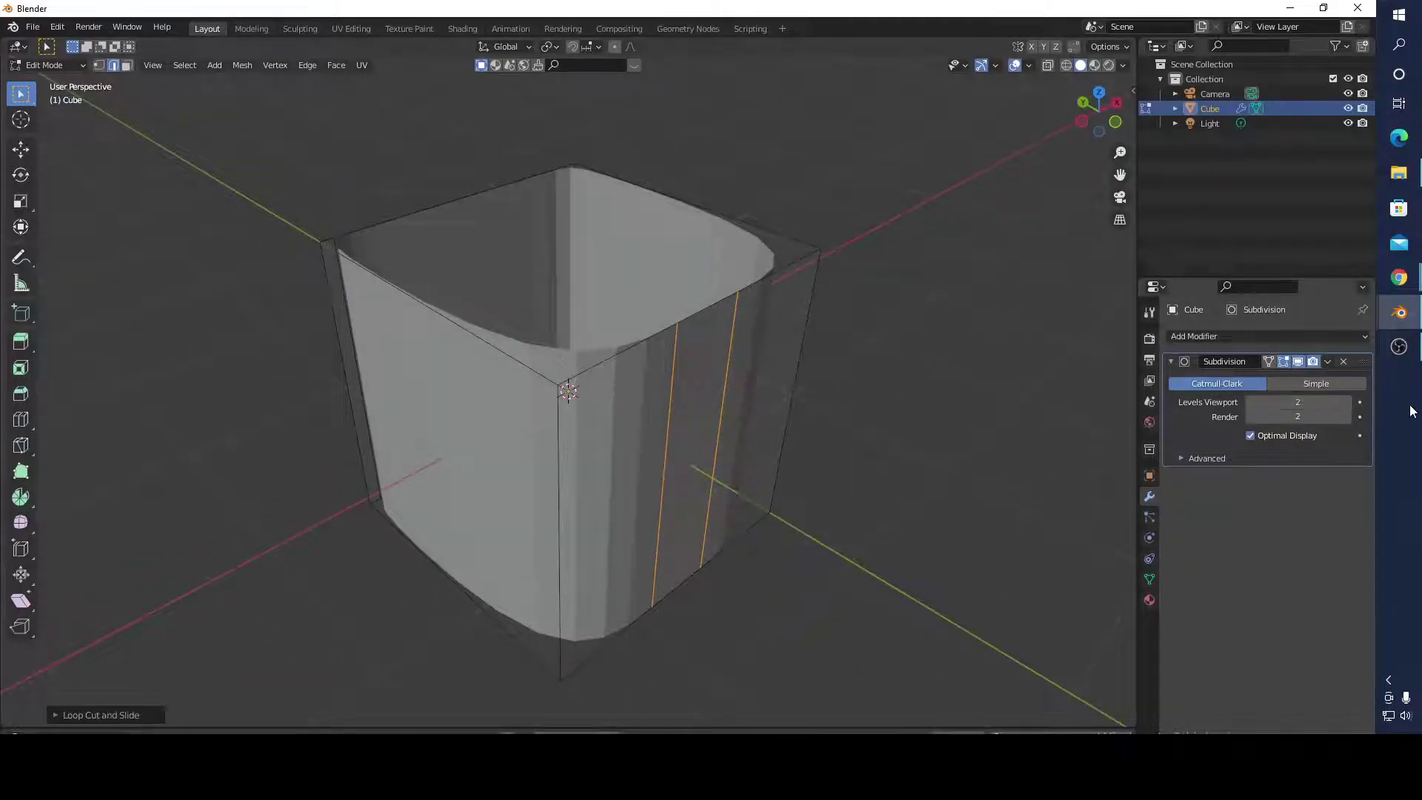
Step: Set the Subdivision modifier's Levels Viewport to 3 and inspect the smoother cube from several angles
left_click(1348, 402)
middle_click_drag(946, 444, 870, 514)
middle_click_drag(468, 414, 485, 292)
middle_click_drag(930, 539, 995, 578)
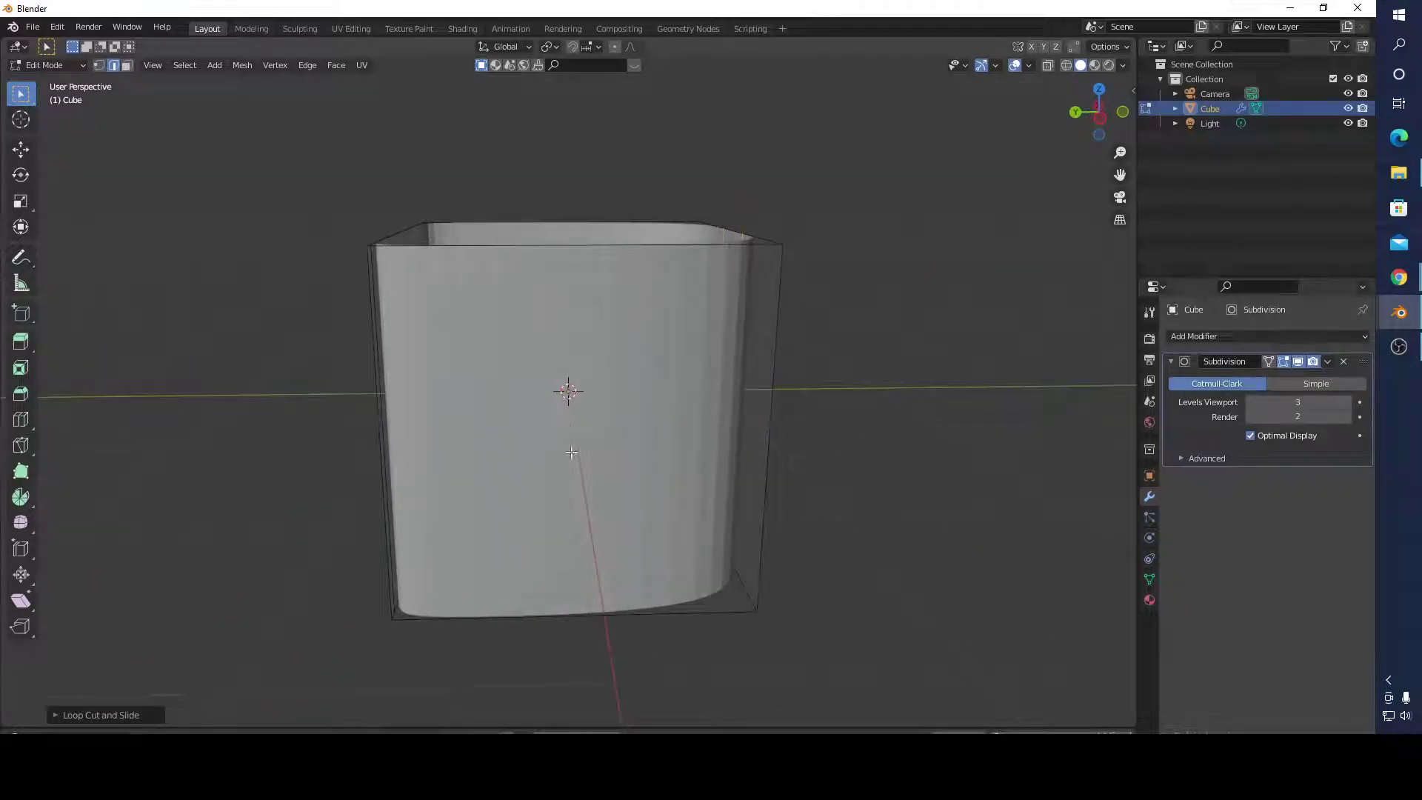
middle_click_drag(520, 497, 549, 507)
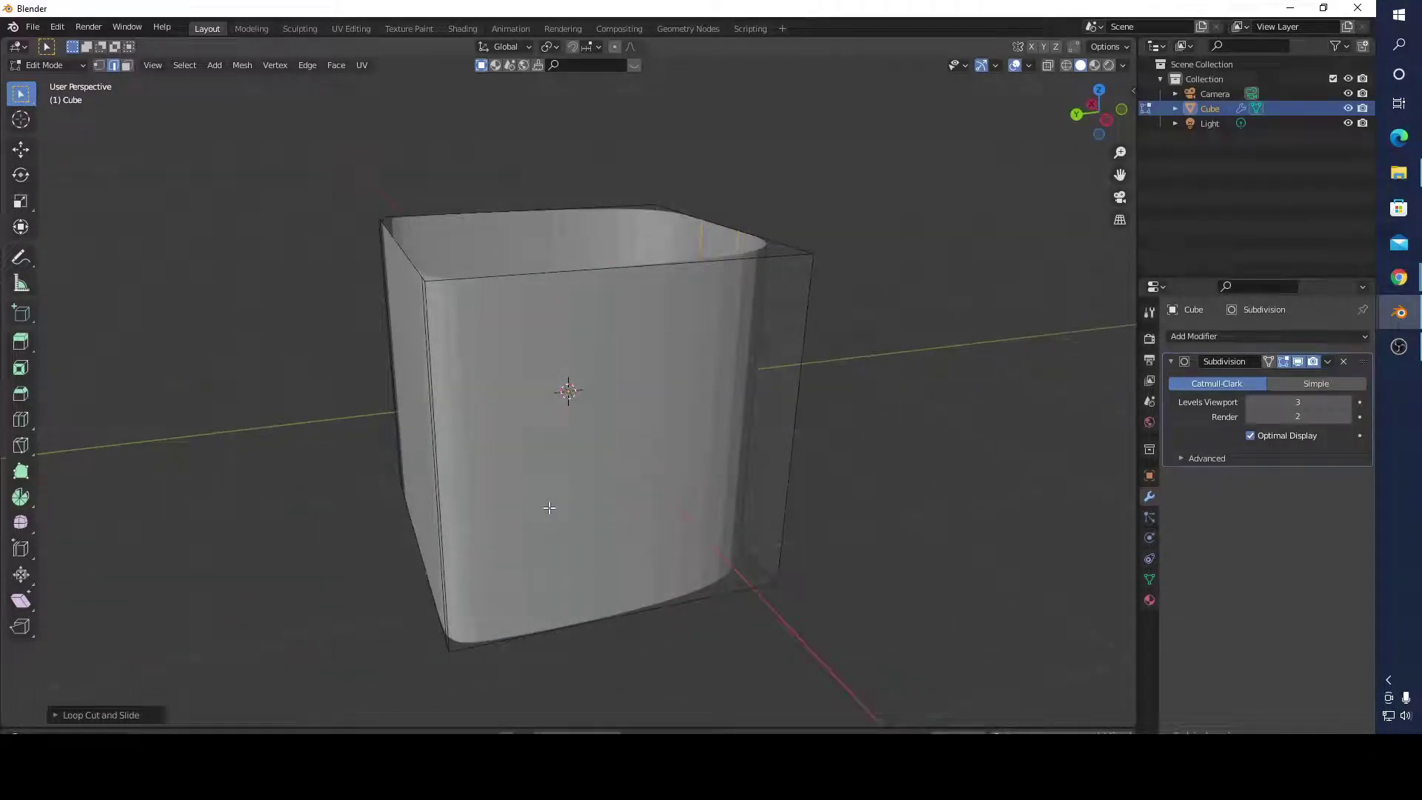
middle_click_drag(420, 674, 475, 667)
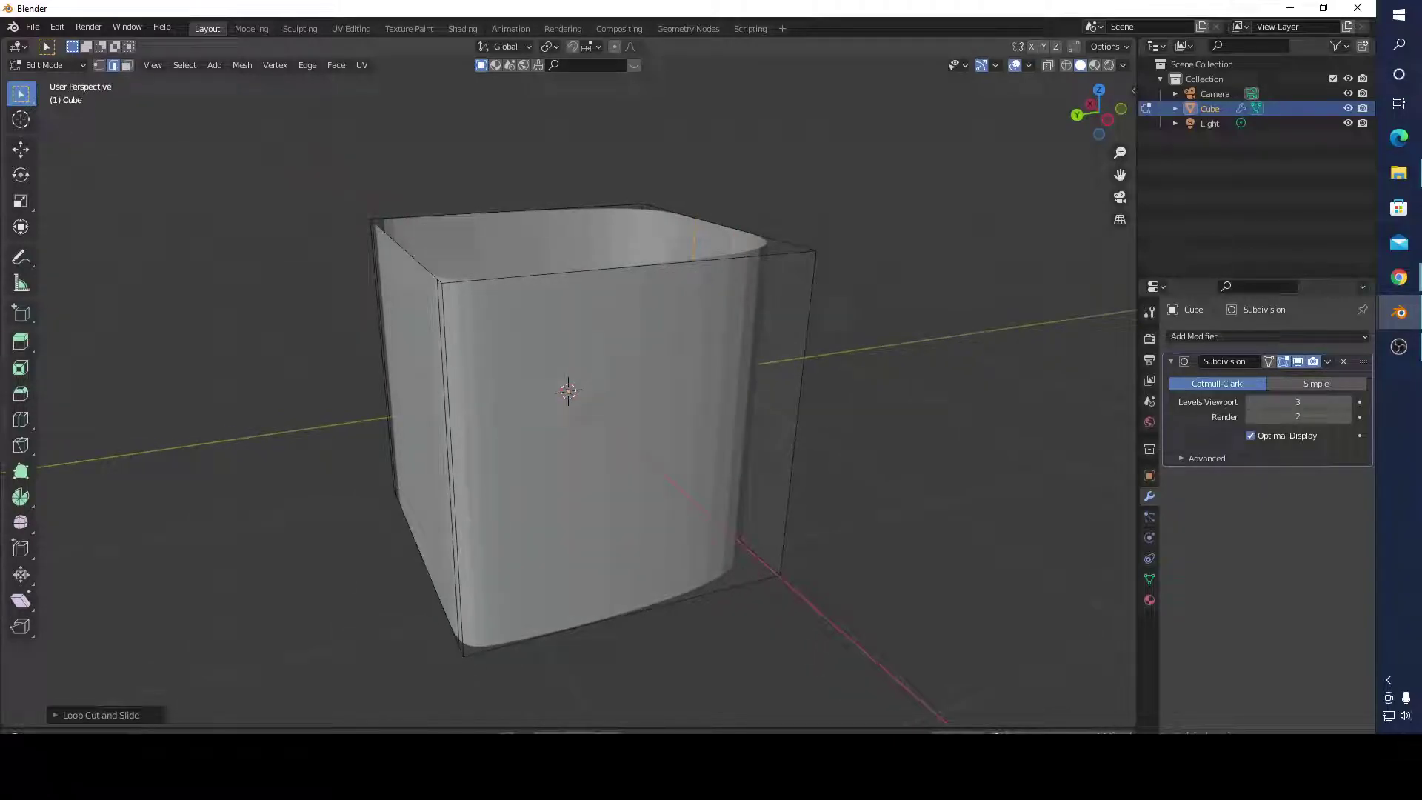
Step: Knife-cut a vertical edge from a top-edge vertex down to the bottom corner
left_click(21, 444)
middle_click_drag(411, 511, 439, 392)
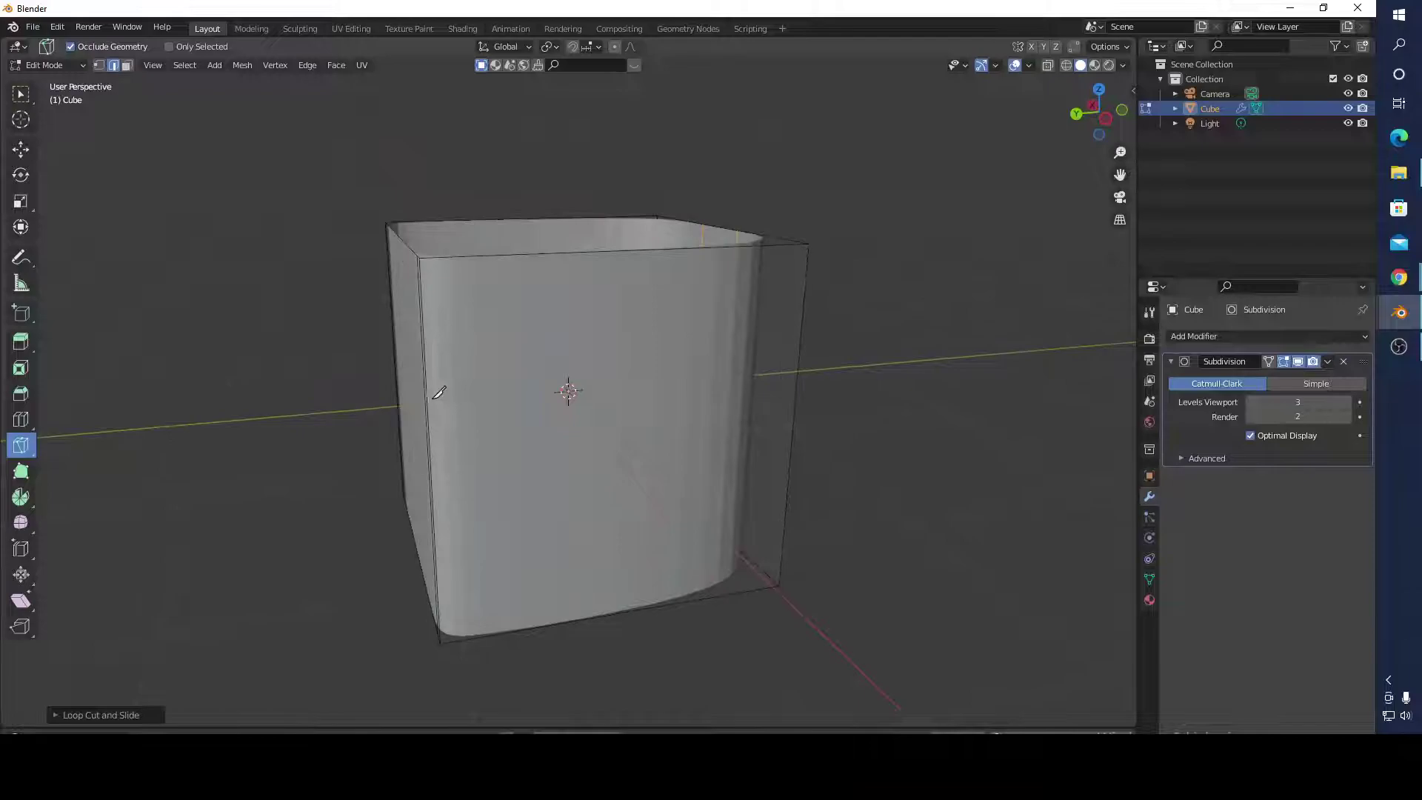
middle_click_drag(449, 278, 417, 224)
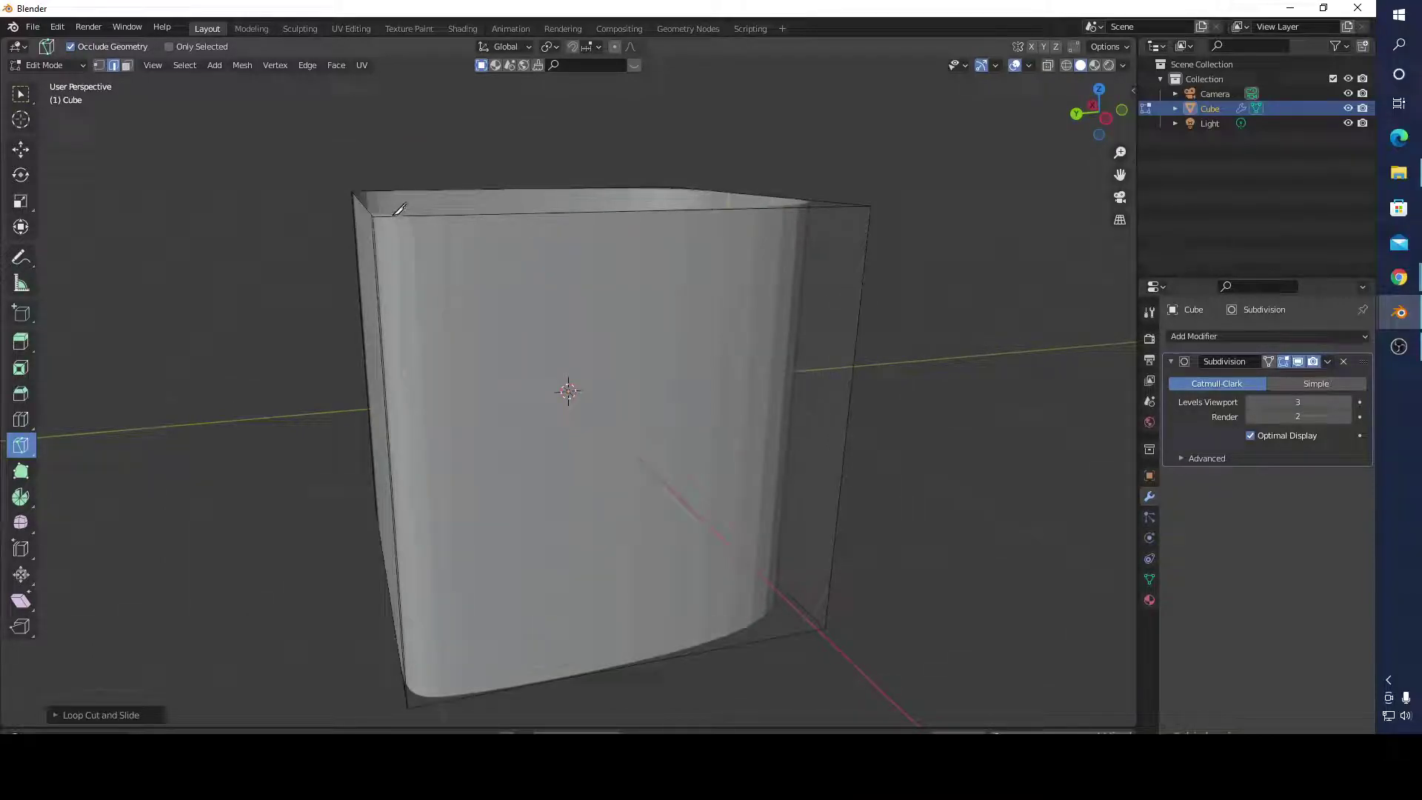
left_click(392, 218)
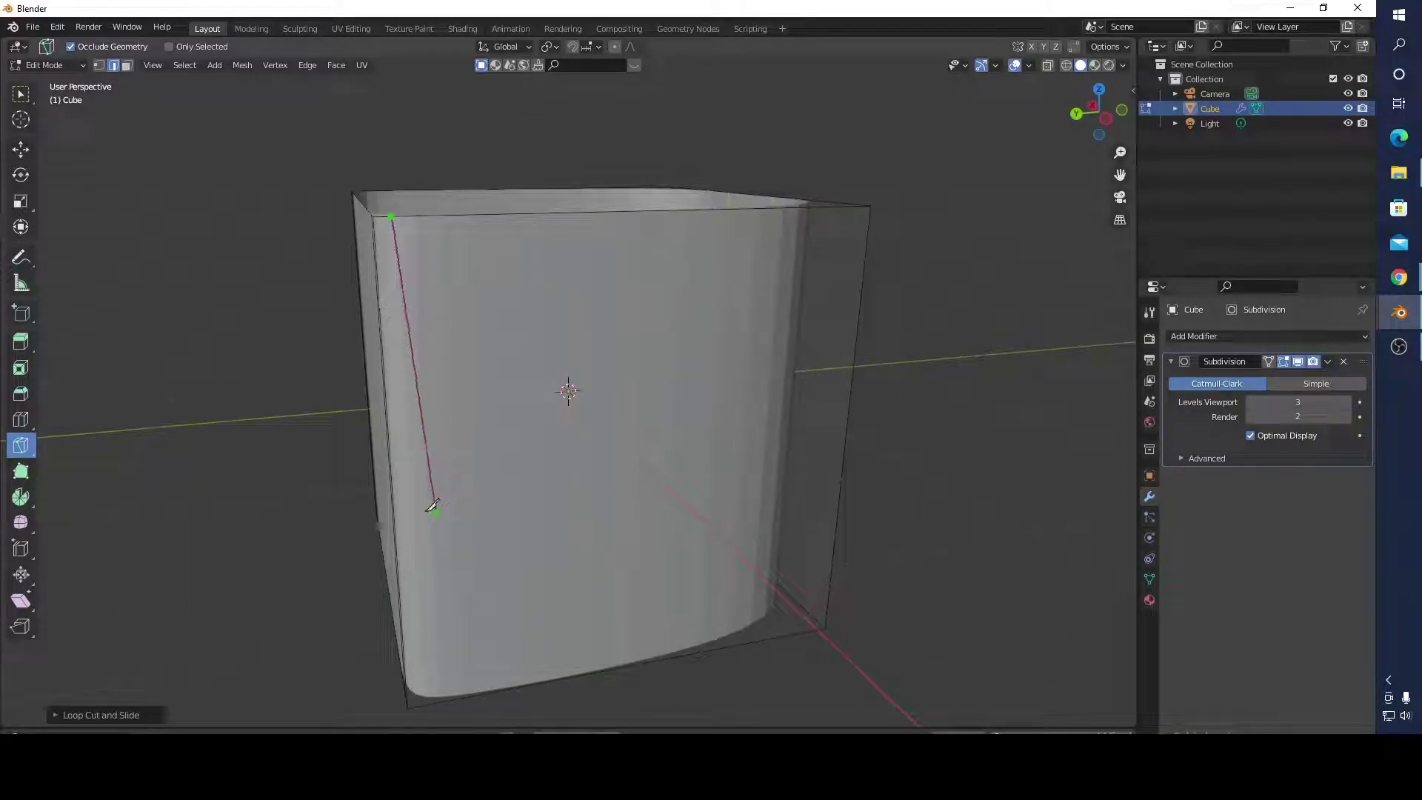
key("z")
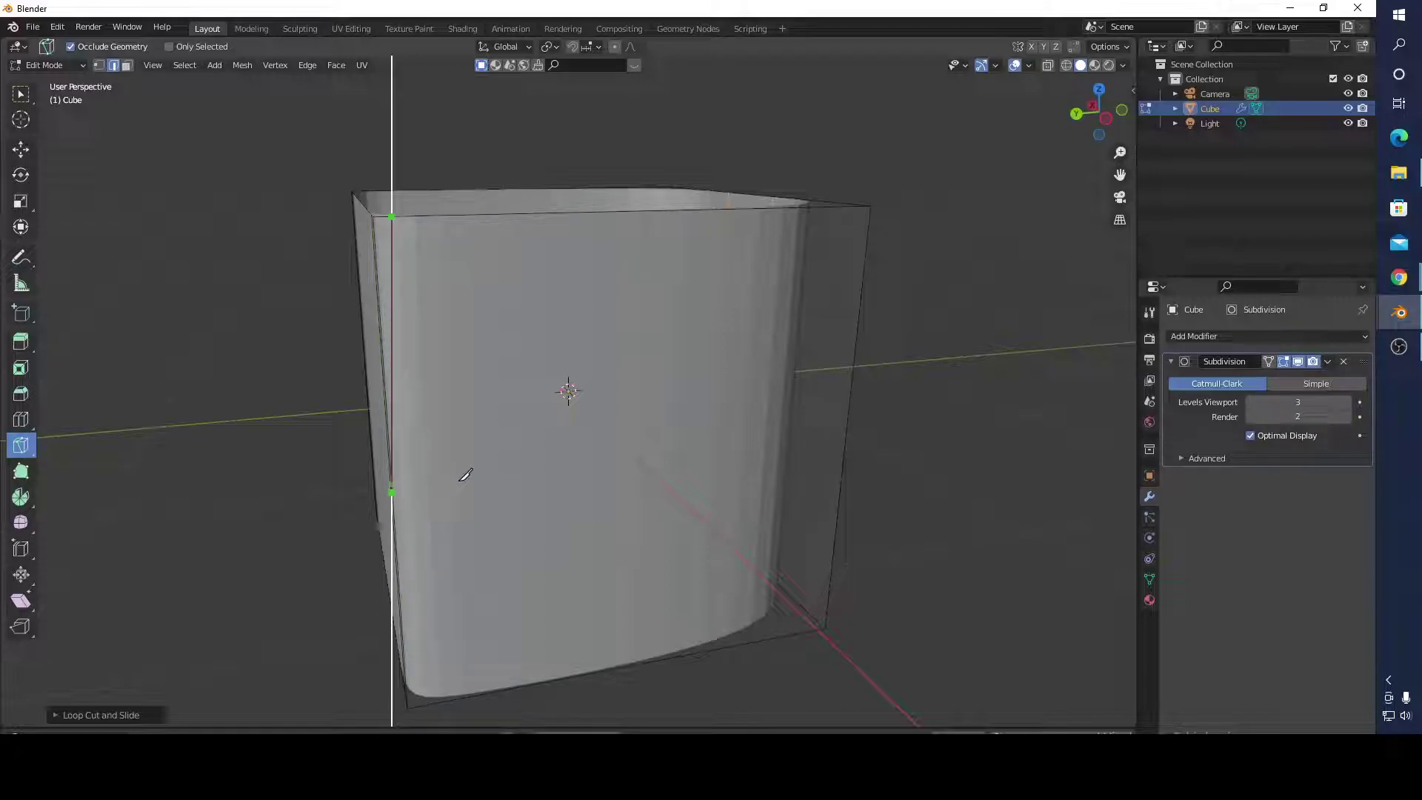
key("z")
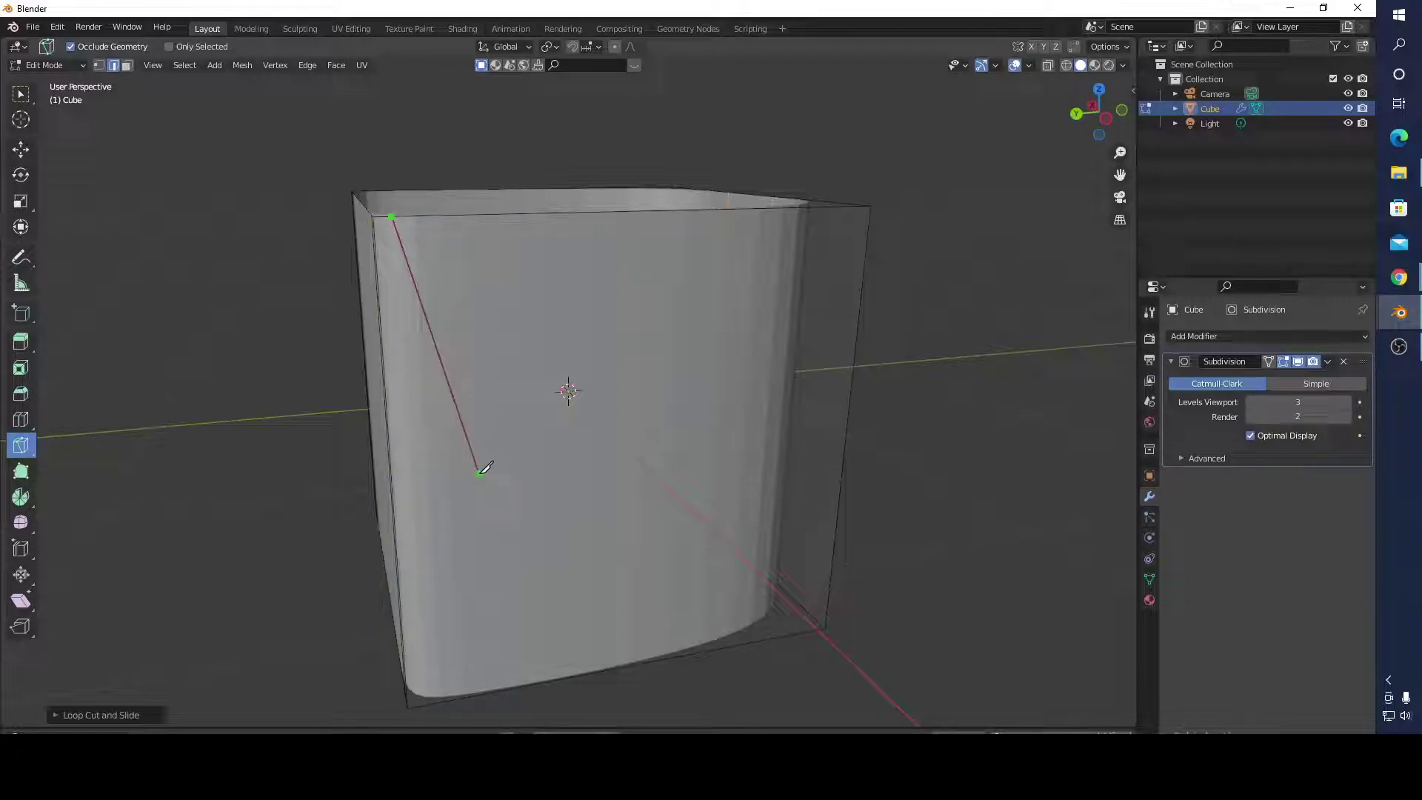
left_click(420, 704)
key("Return")
Step: Knife-cut a second vertical edge from top to bottom near the other front corner
middle_click_drag(256, 575, 476, 559)
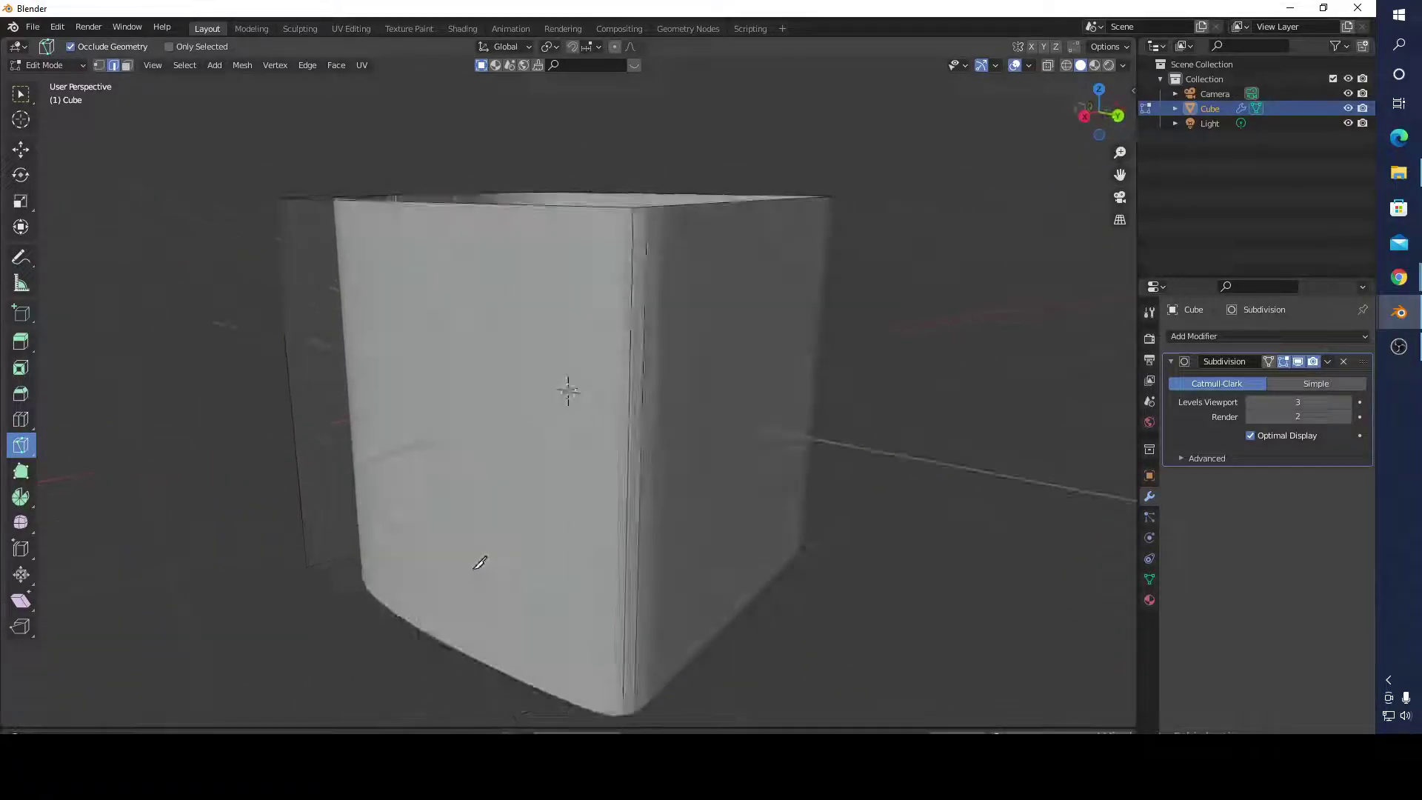
left_click(613, 209)
key("a")
key("a")
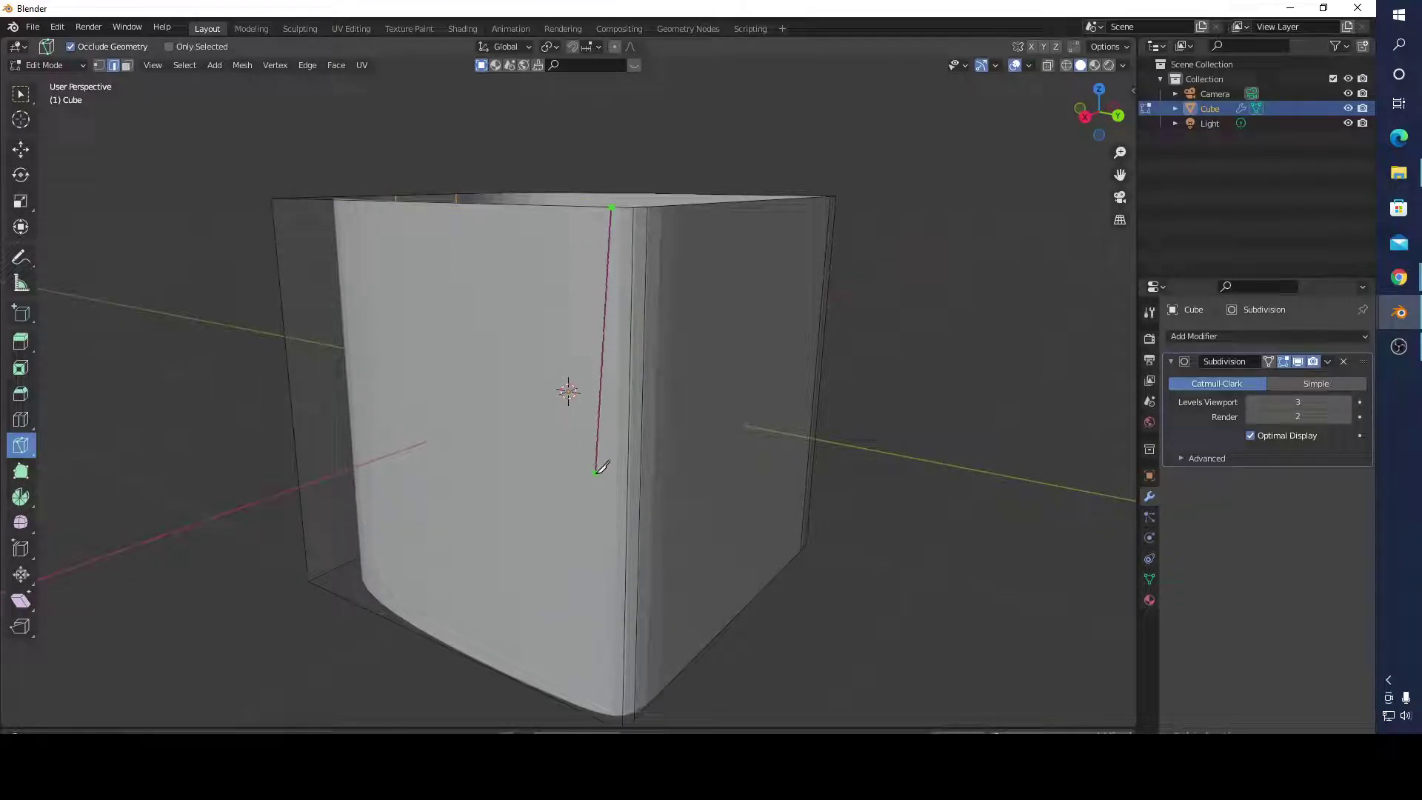
left_click(616, 712)
key("Return")
middle_click_drag(628, 696, 851, 644)
middle_click_drag(926, 446, 763, 417)
middle_click_drag(637, 347, 822, 470)
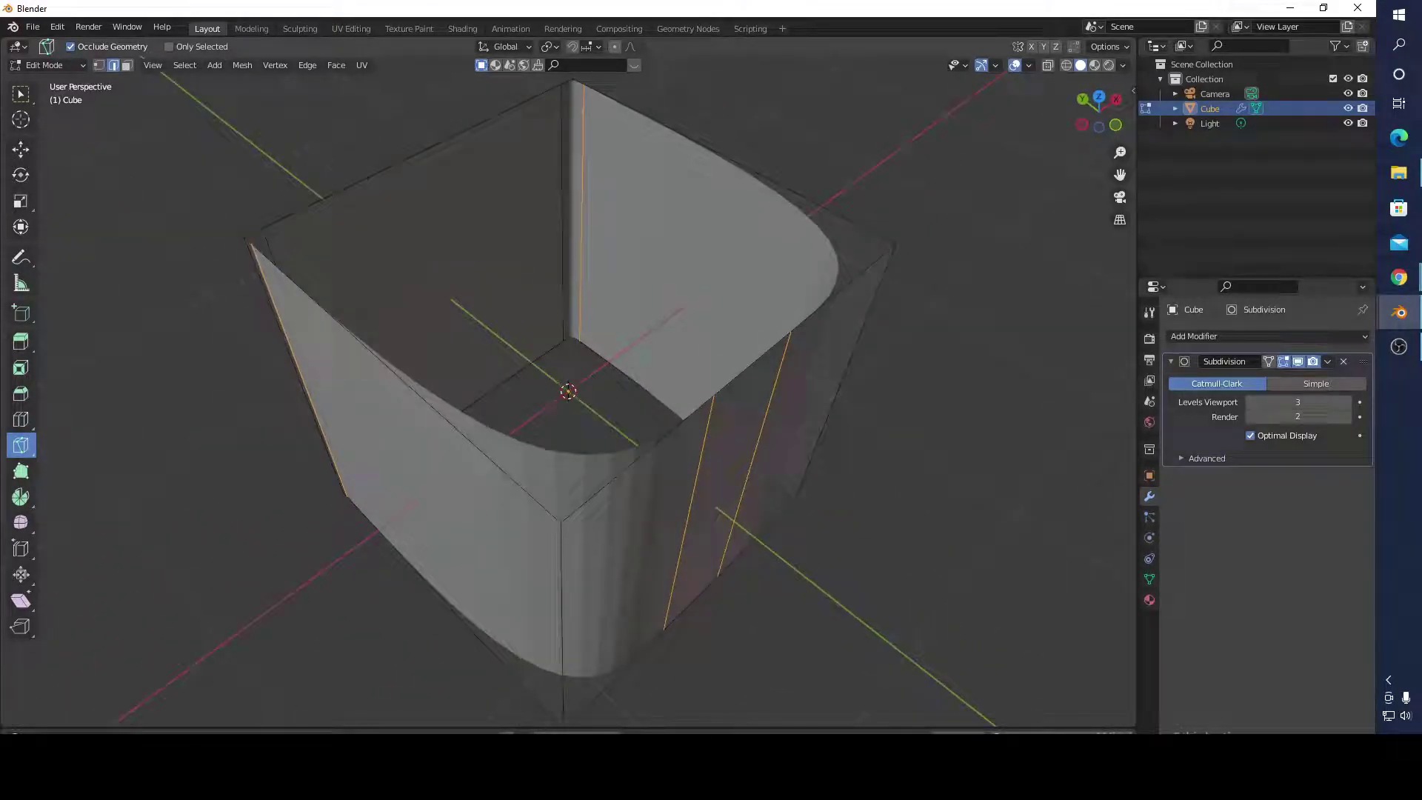
Step: Select both support edges on the side face and rescale their spacing along X
left_click(28, 92)
left_click(705, 440)
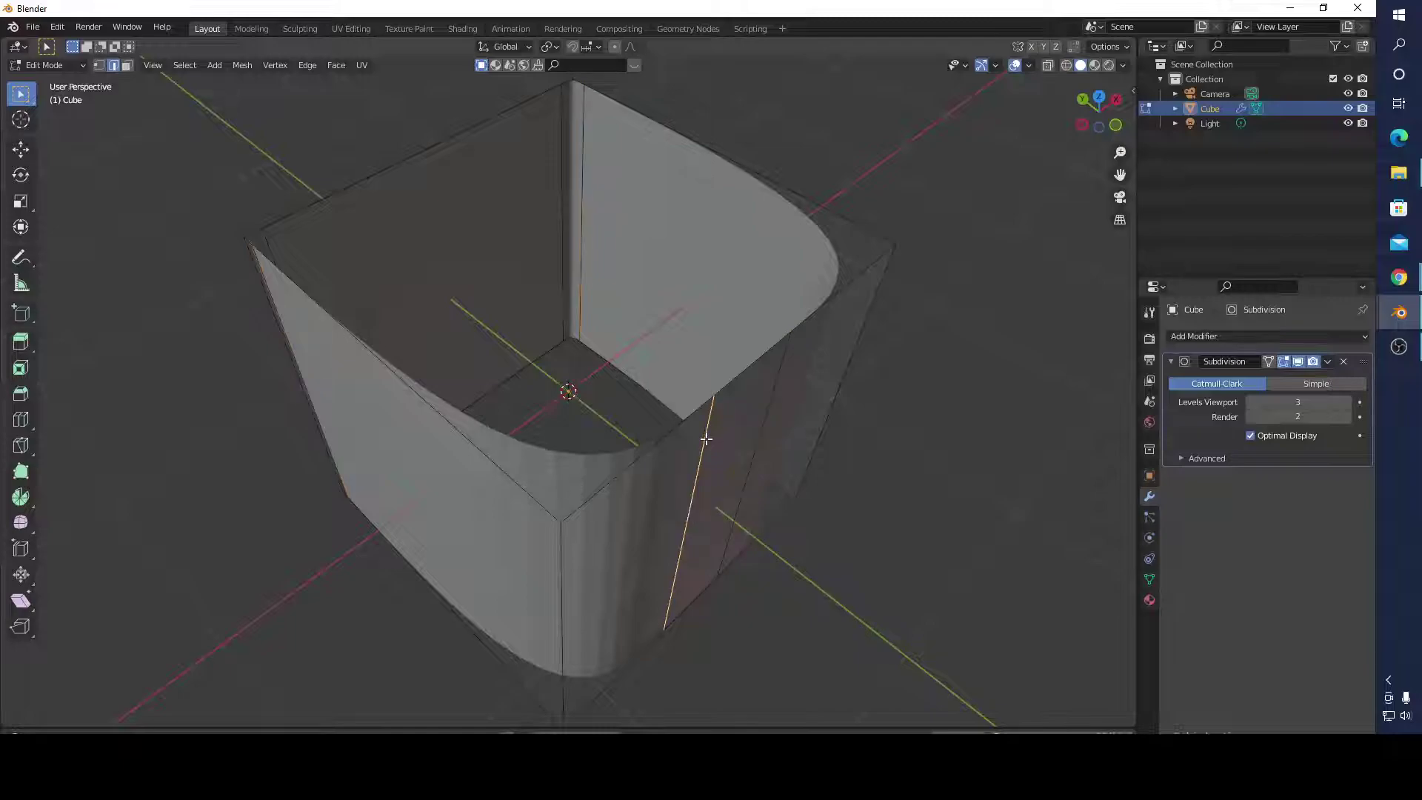
left_click(766, 416, "shift")
middle_click_drag(842, 441, 829, 397)
key("s")
key("x")
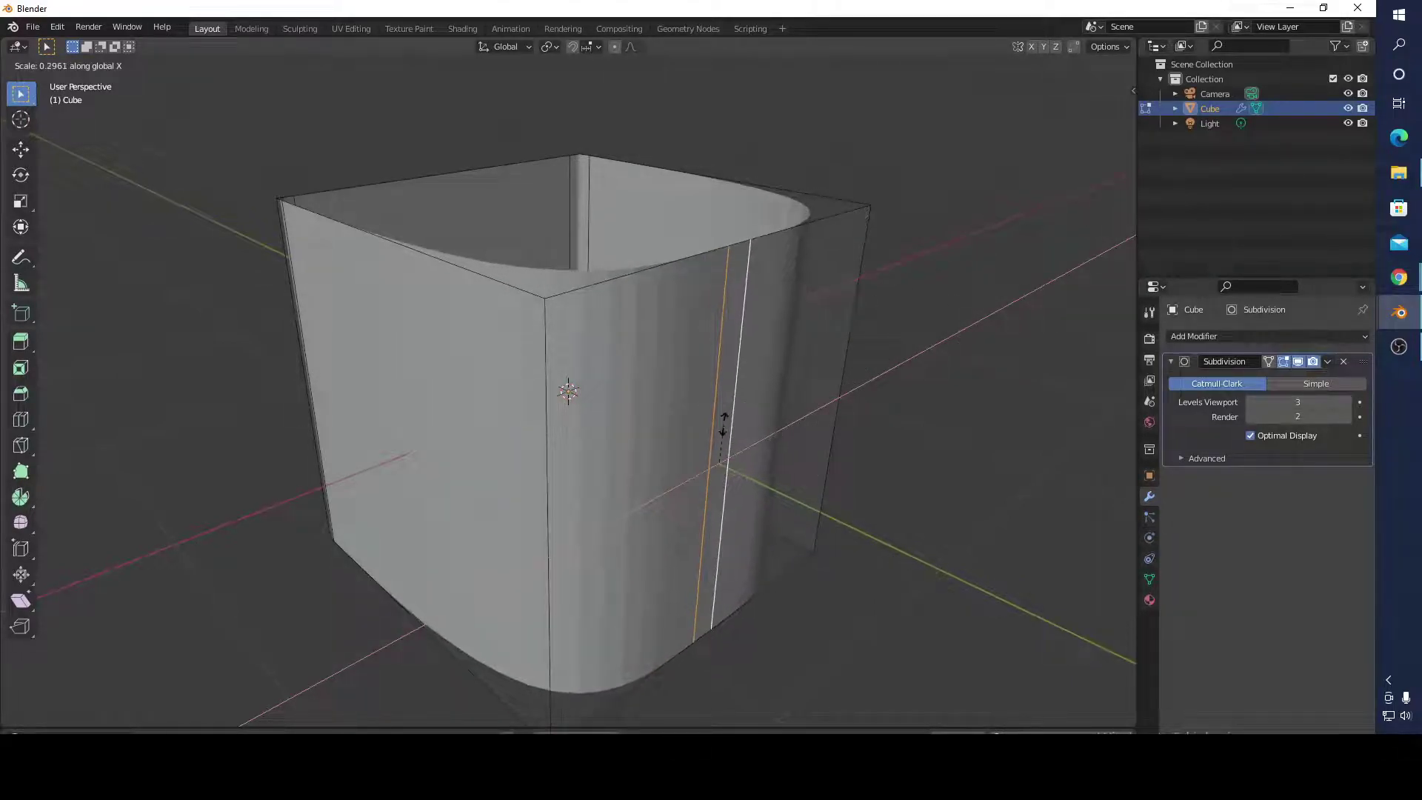
left_click(824, 404)
middle_click_drag(824, 403, 913, 524)
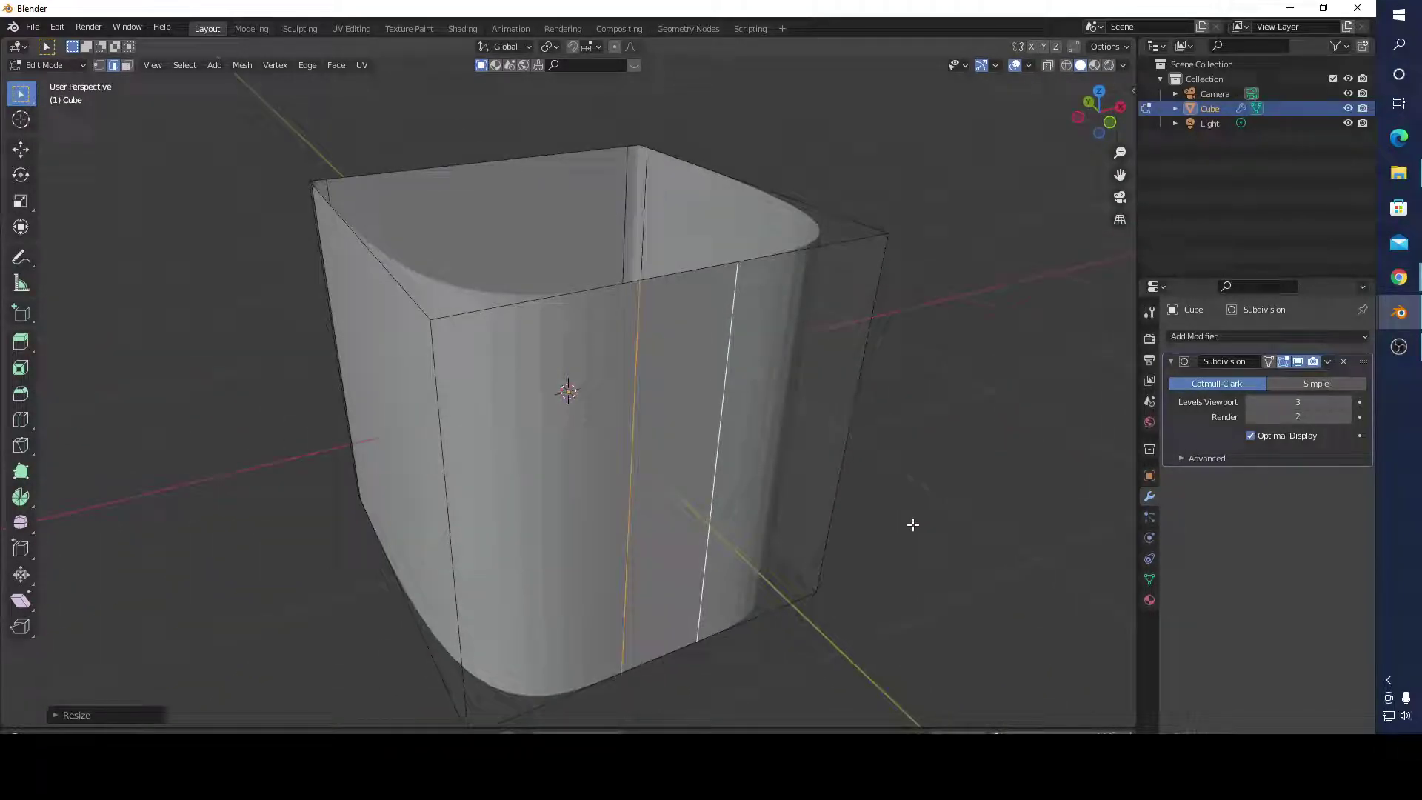